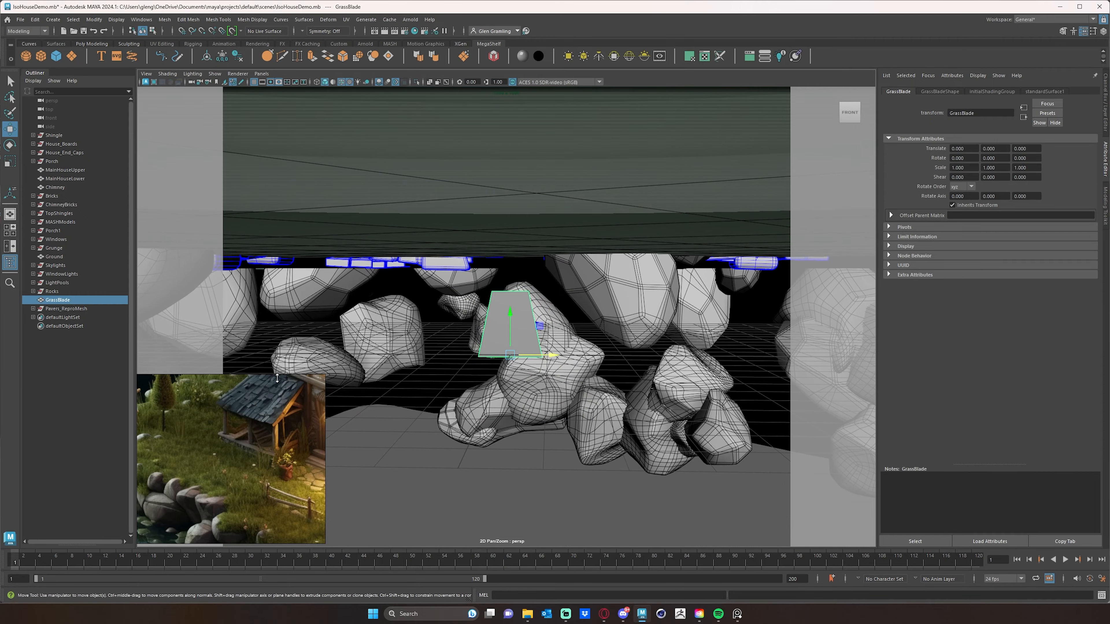
- Create a MASH network from the selected GrassBlade mesh
middle_click_drag(594, 305, 596, 330, "alt")
right_click_drag(596, 331, 535, 290, "alt")
left_click_drag(535, 291, 565, 330, "alt")
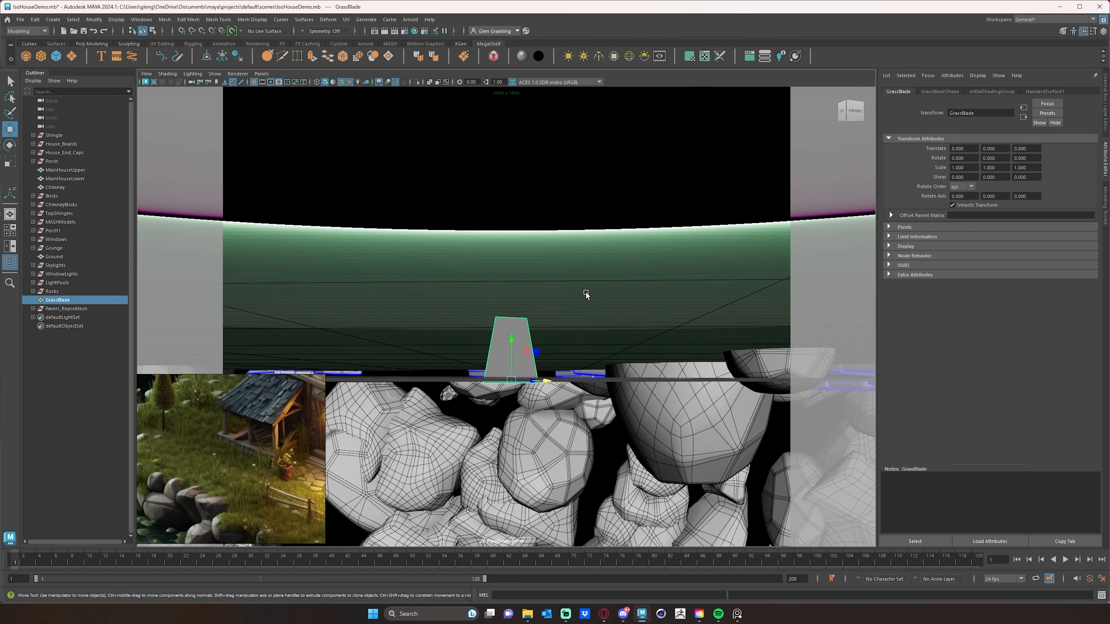
right_click_drag(513, 328, 582, 502)
left_click_drag(582, 325, 542, 343, "alt")
right_click_drag(533, 335, 356, 311, "alt")
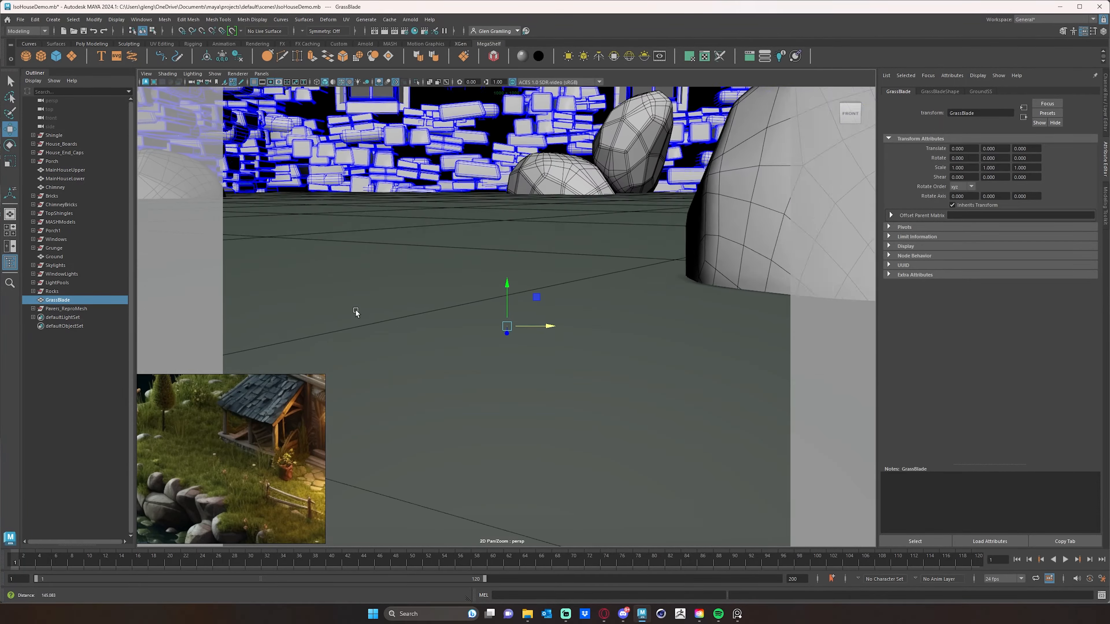
right_click_drag(535, 306, 496, 302, "alt")
left_click_drag(583, 317, 587, 349, "alt")
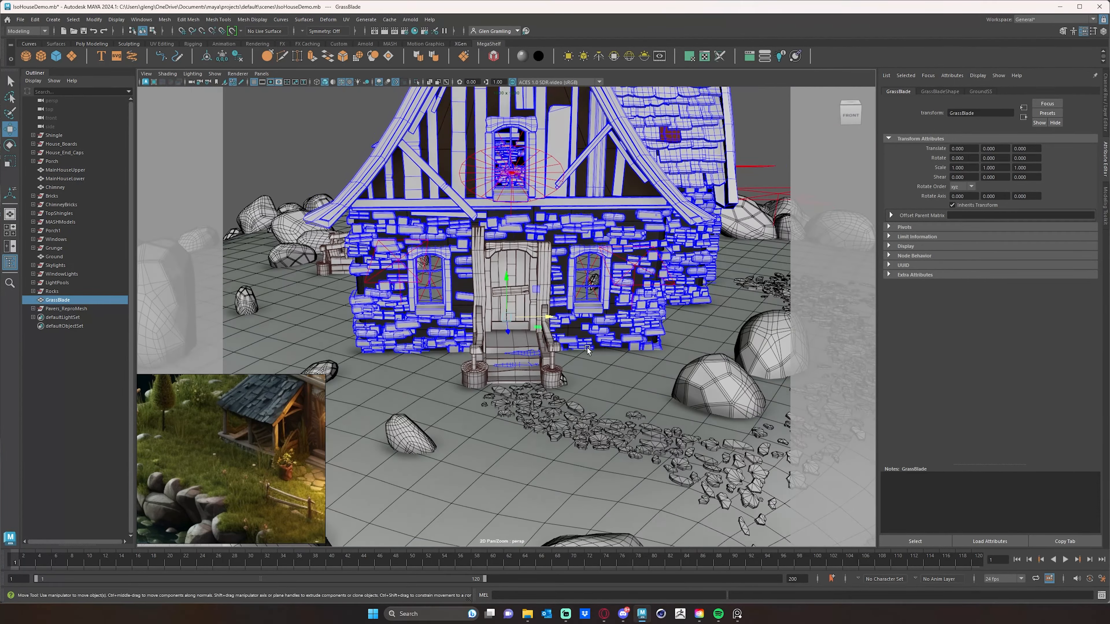
right_click_drag(587, 349, 517, 359, "alt")
left_click_drag(517, 359, 529, 339, "alt")
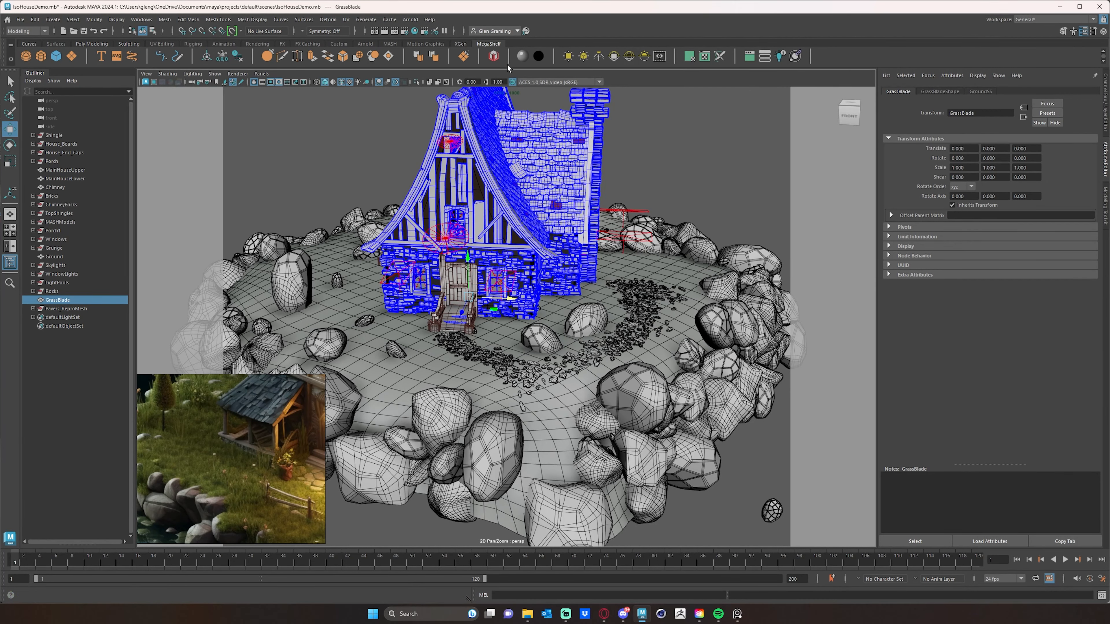
left_click(494, 56)
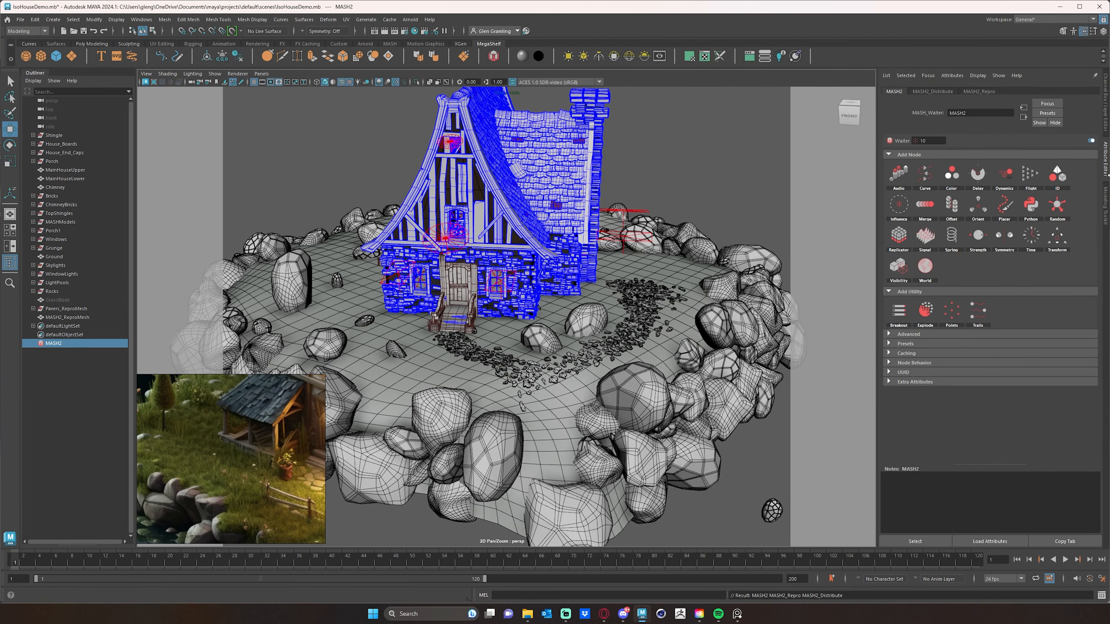
- Switch the Distribute node to Mesh distribution and connect GroundShape as its input mesh
left_click(941, 92)
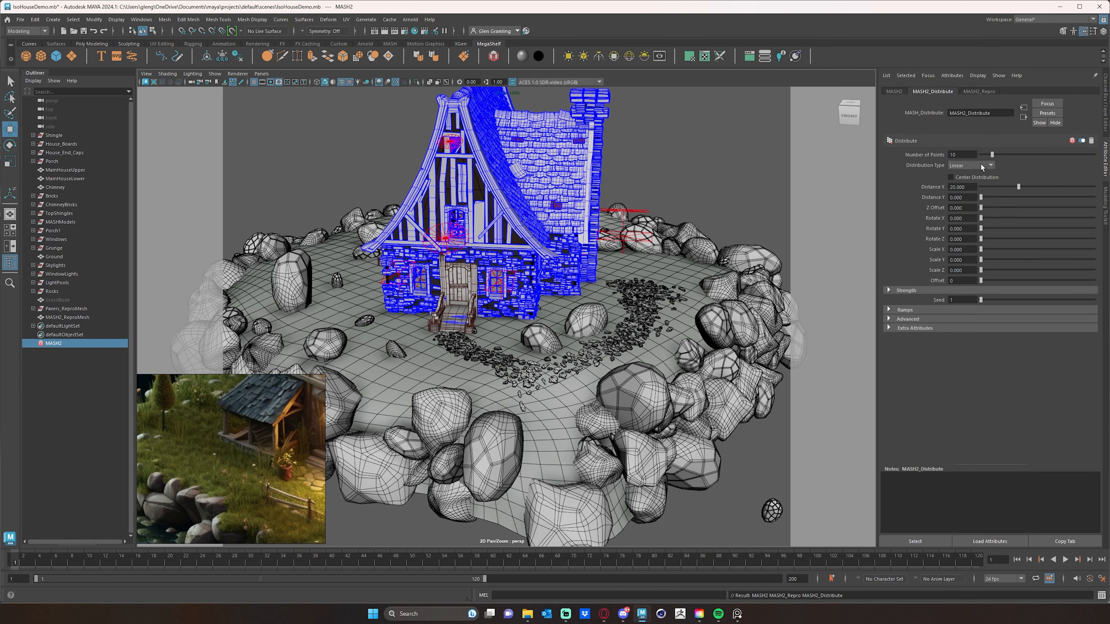
left_click(980, 165)
left_click(970, 202)
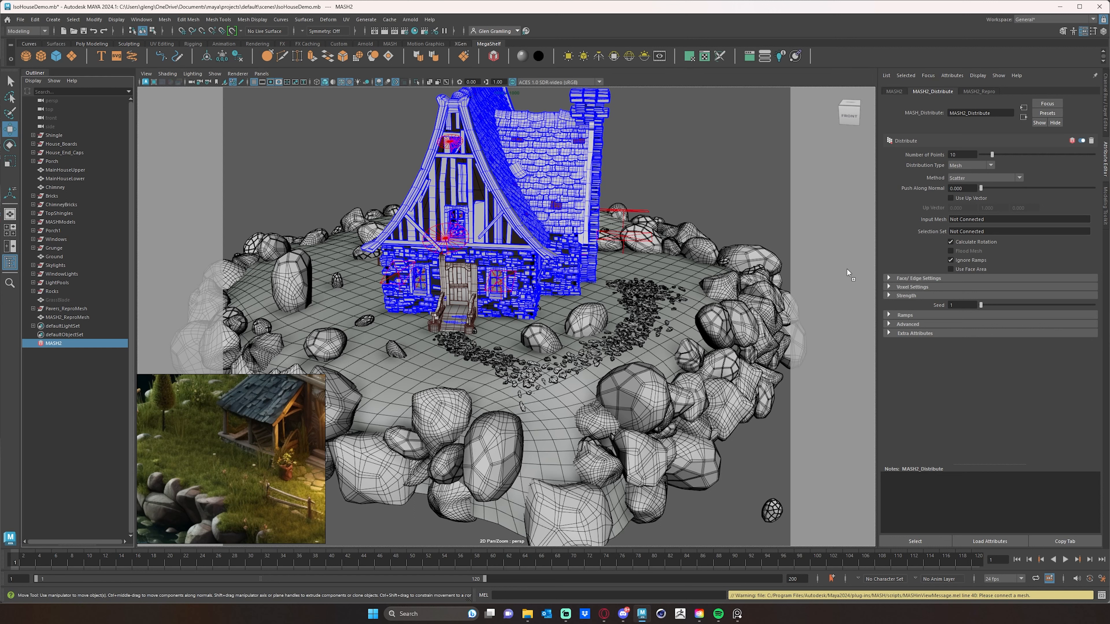
middle_click_drag(862, 300, 969, 217)
- Set the Distribute node's number of points to 10000
left_click_drag(992, 155, 1084, 162)
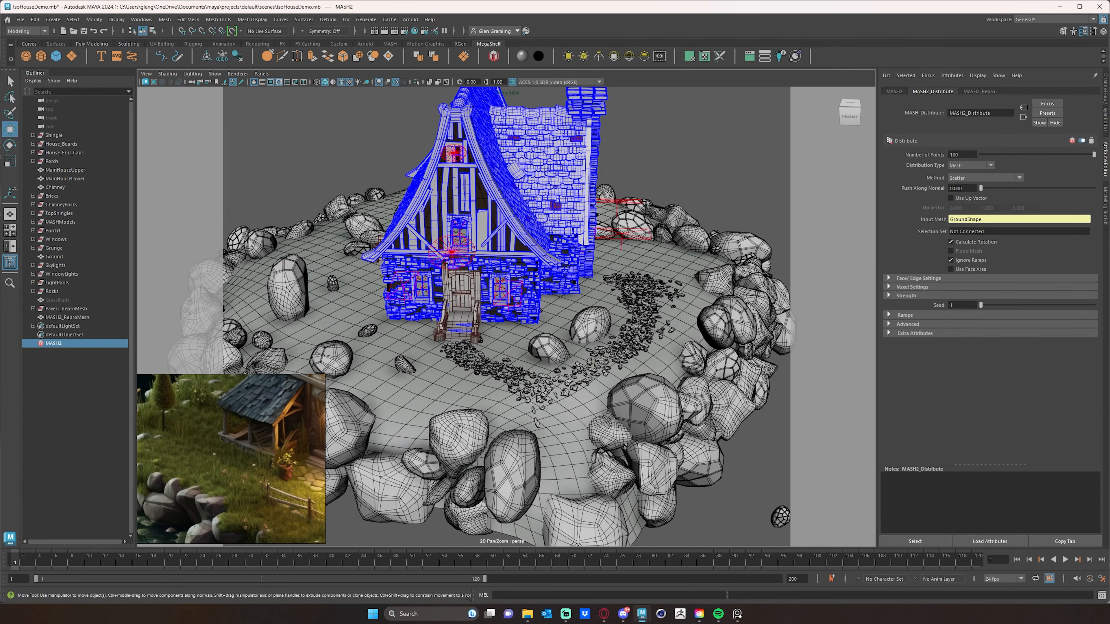
left_click_drag(439, 395, 429, 391, "alt")
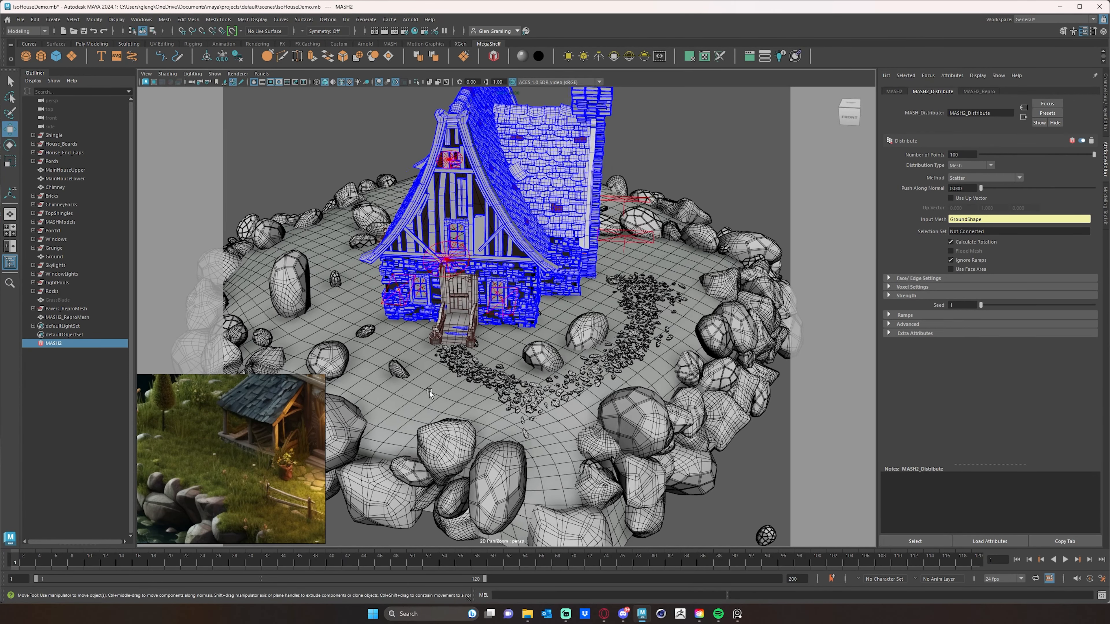
right_click_drag(429, 391, 512, 385, "alt")
middle_click_drag(511, 385, 634, 310, "alt")
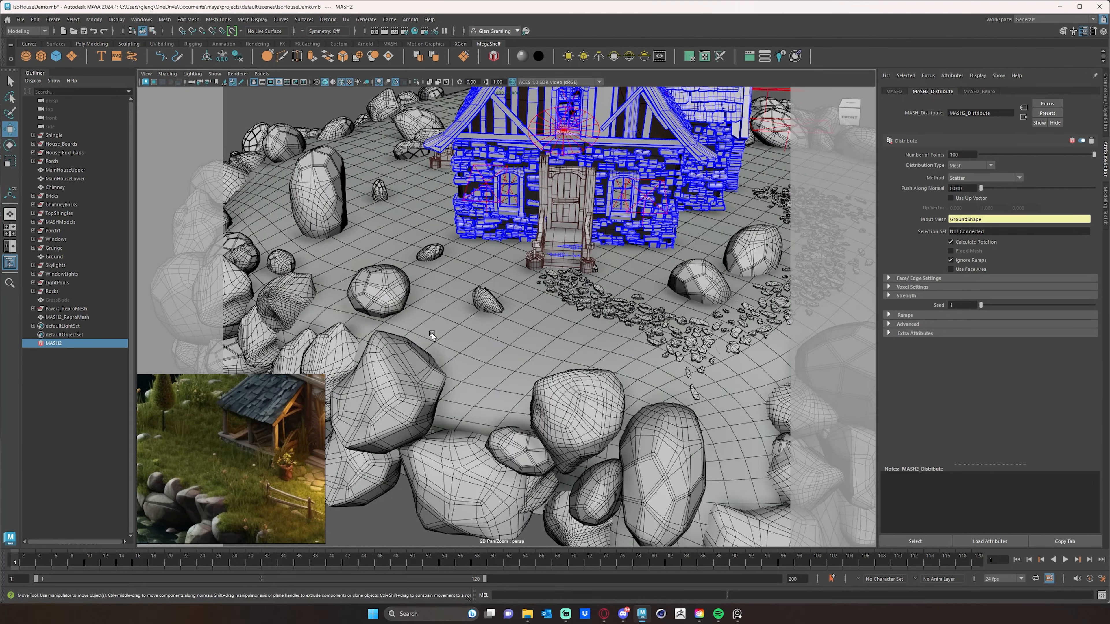
right_click_drag(432, 333, 540, 322, "alt")
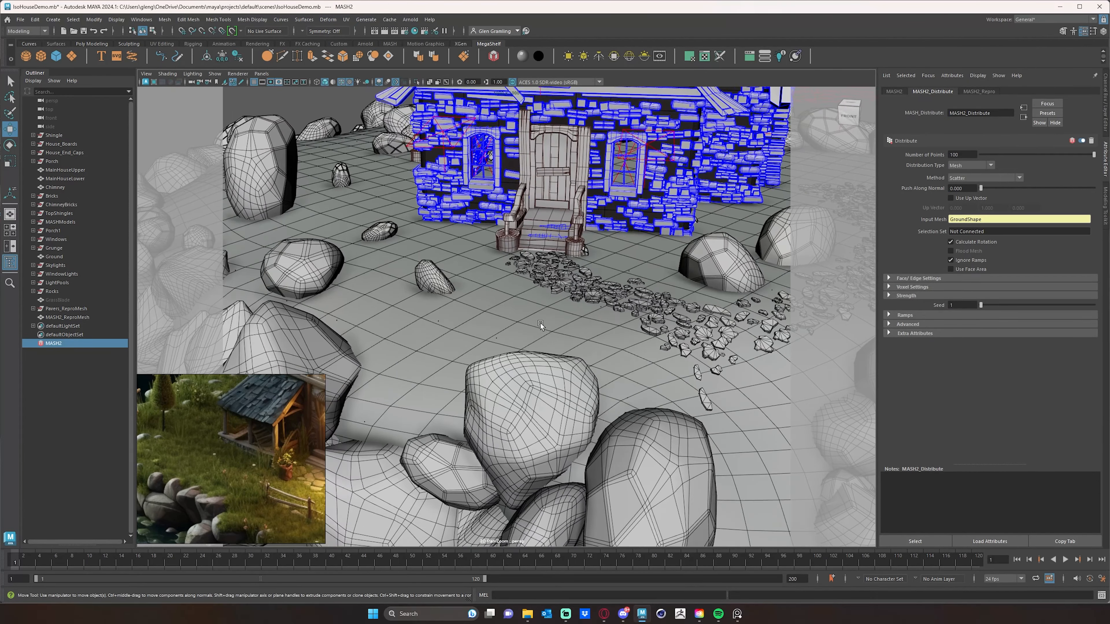
left_click(960, 155)
key("Return")
mouse_move(563, 282)
left_mouse_down("alt")
mouse_move(625, 279)
mouse_move(575, 290)
left_mouse_up("alt")
right_click_drag(575, 289, 625, 296, "alt")
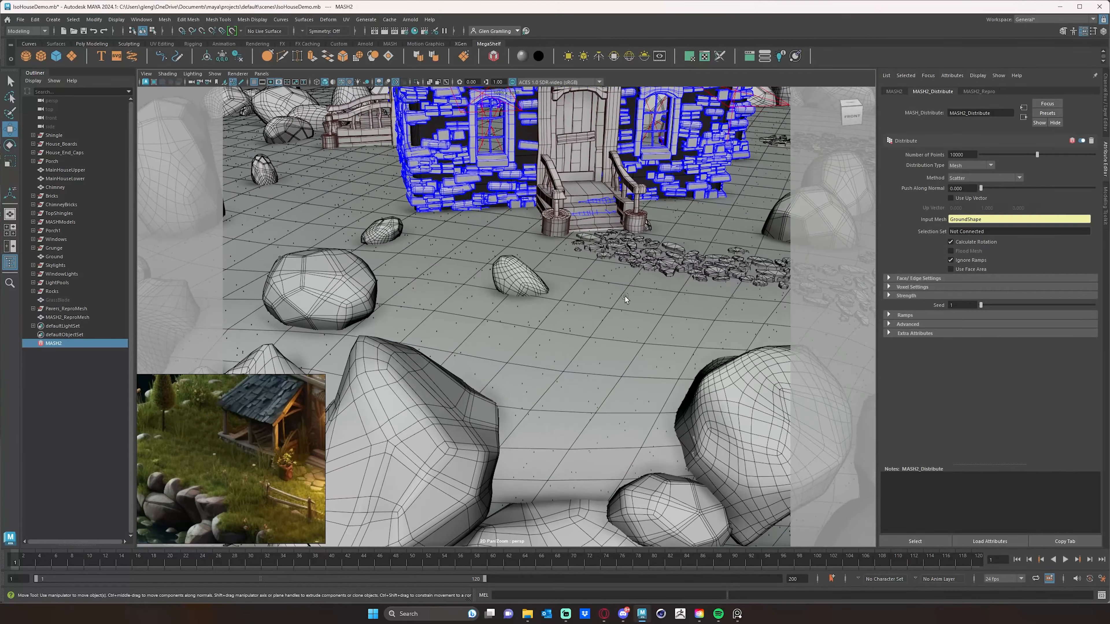
- Increase the number of distributed points to 50000
left_click(950, 156)
left_click_drag(651, 275, 523, 295, "alt")
right_click_drag(523, 295, 623, 300, "alt")
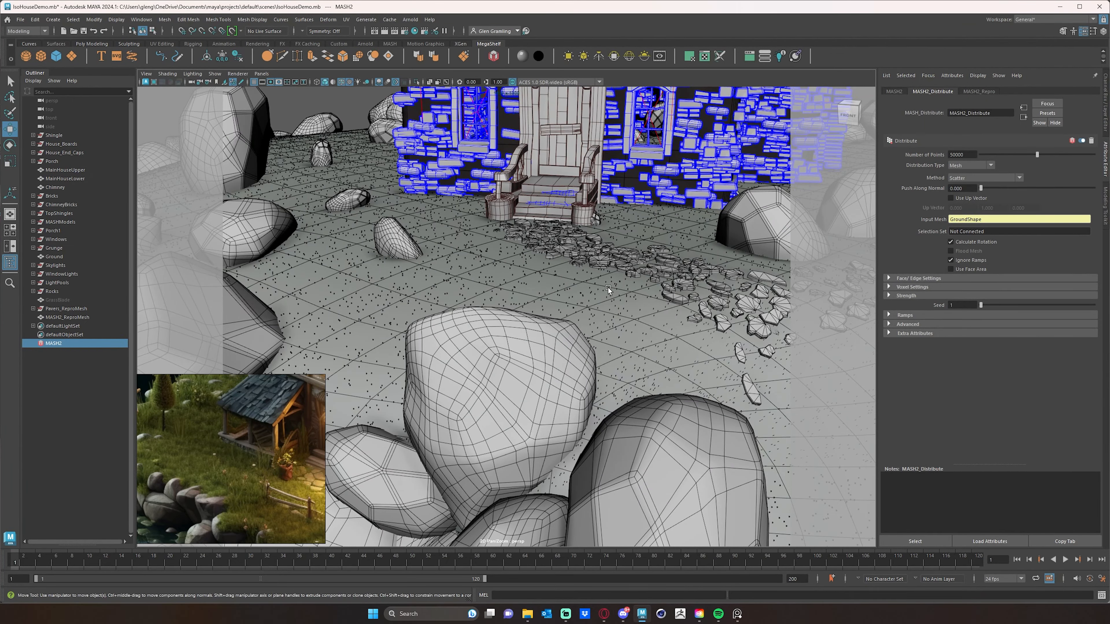
left_click_drag(589, 294, 609, 288, "alt")
right_click_drag(608, 288, 572, 286, "alt")
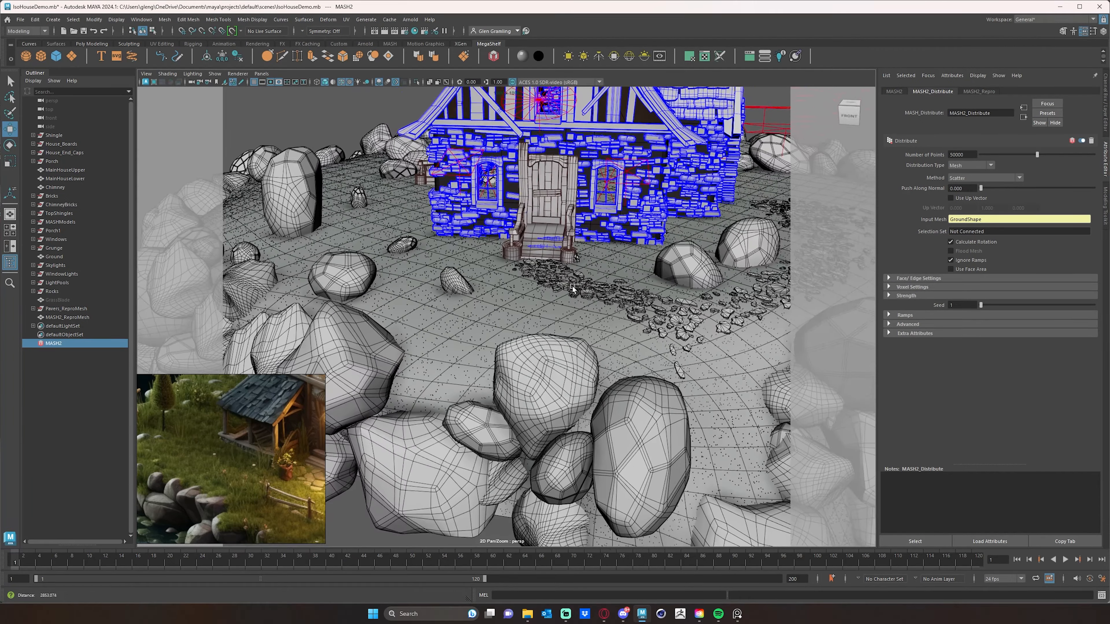
- Enable Use Face Area on the Distribute node
left_click_drag(572, 286, 588, 294, "alt")
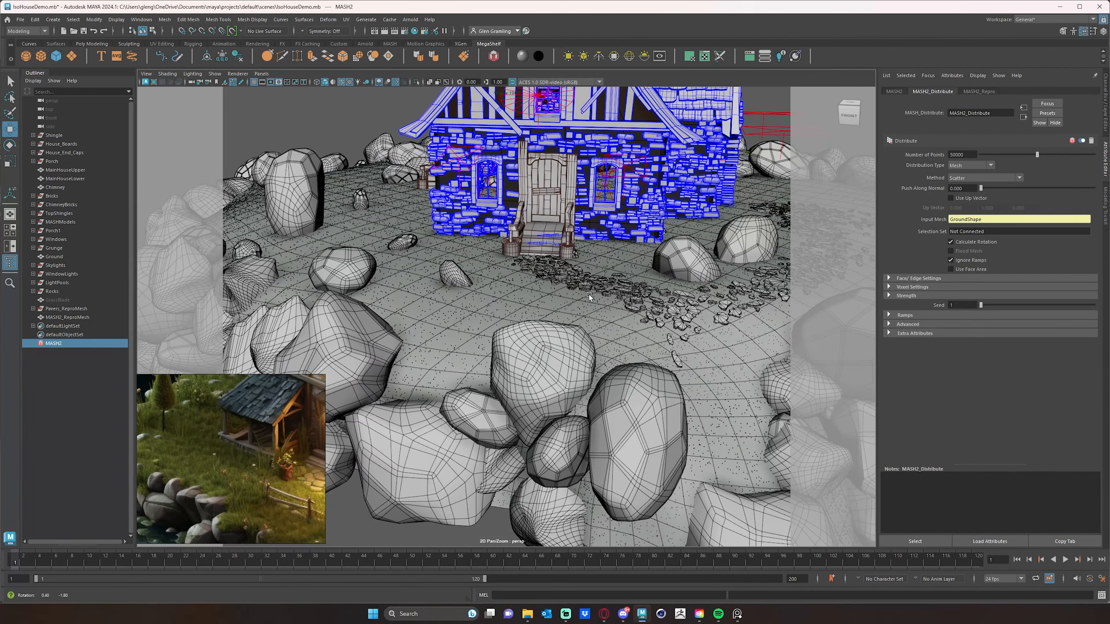
left_click(951, 269)
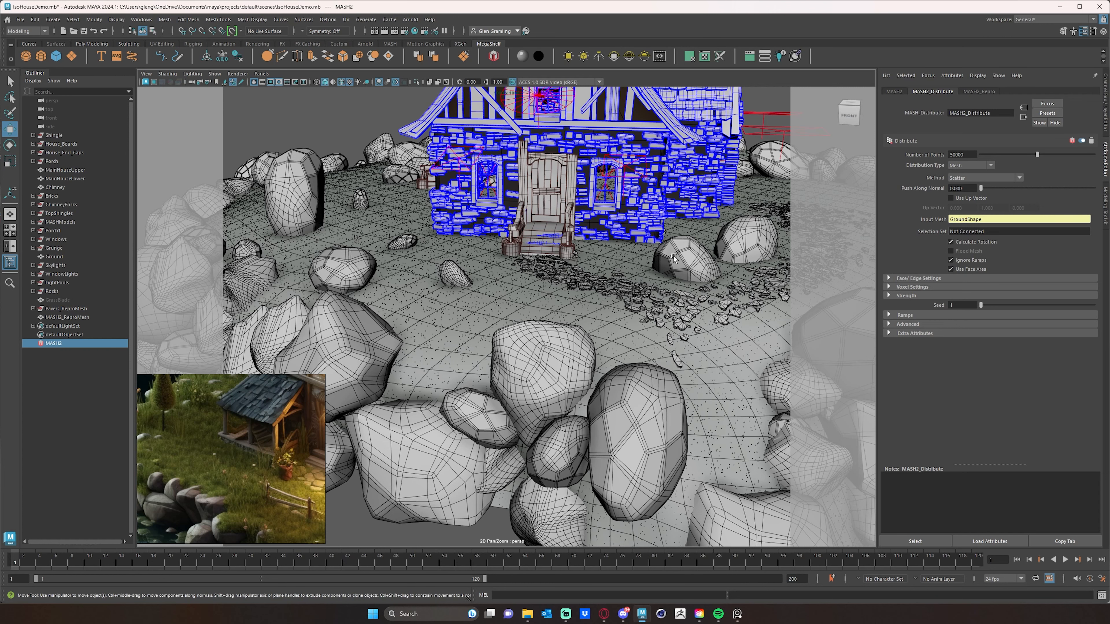
left_click_drag(719, 292, 696, 291, "alt")
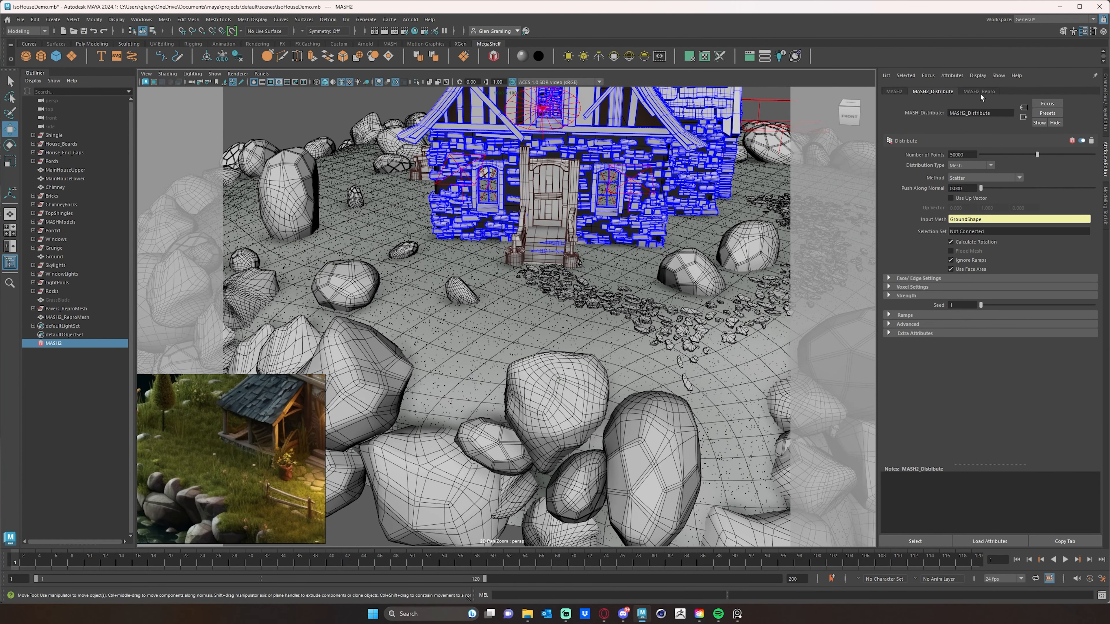
- Add a Random node to the MASH network and set its Rotation Y range to 180
left_click(892, 91)
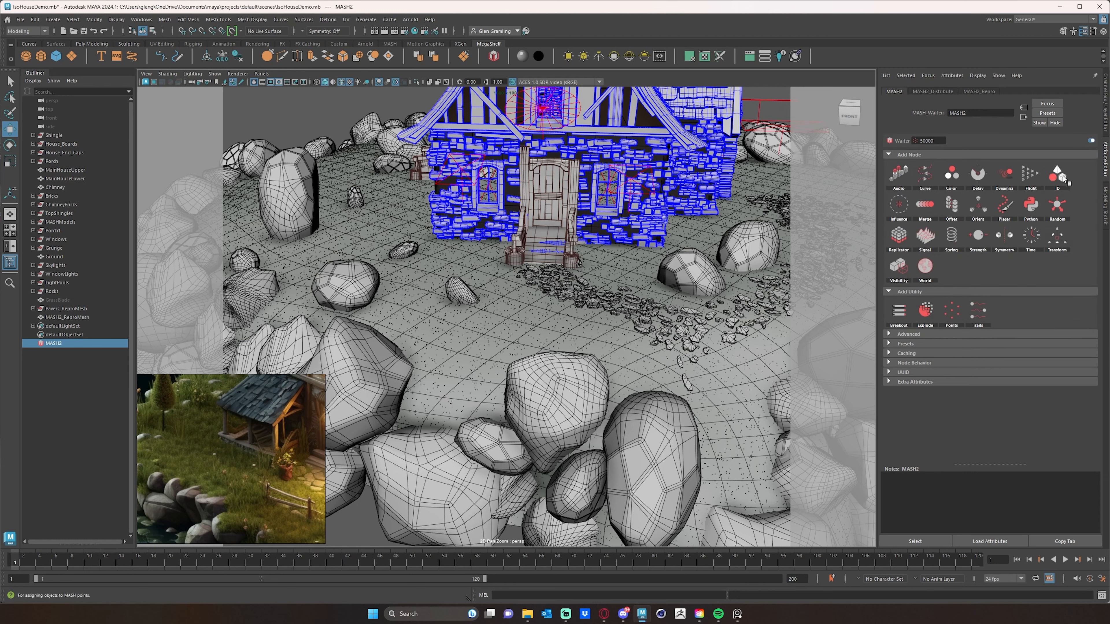
left_click(1059, 205)
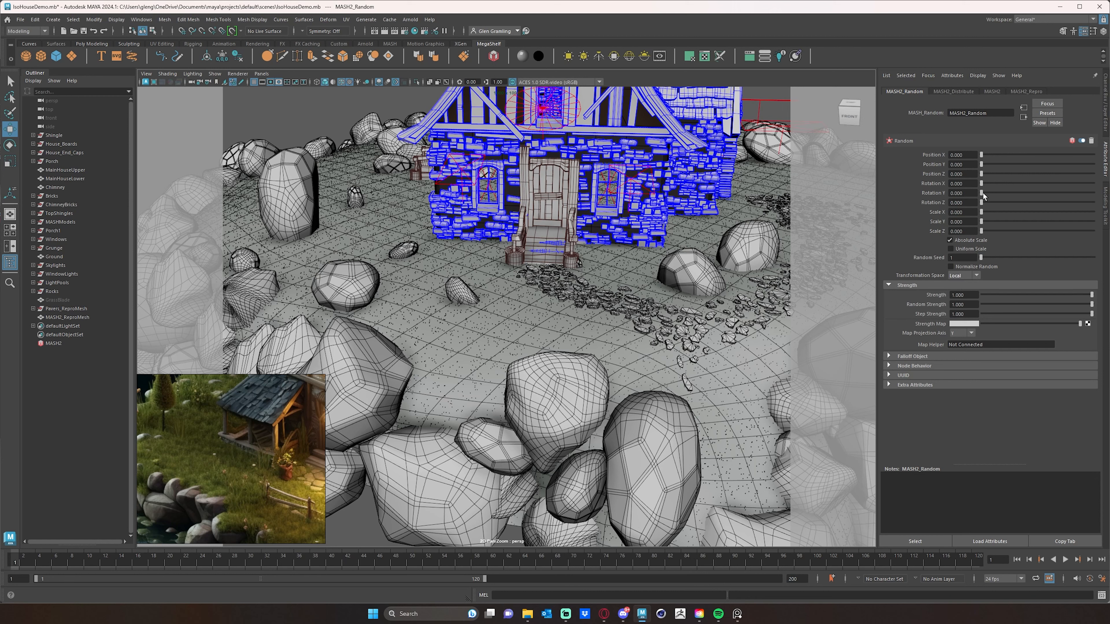
left_click_drag(983, 193, 1071, 195)
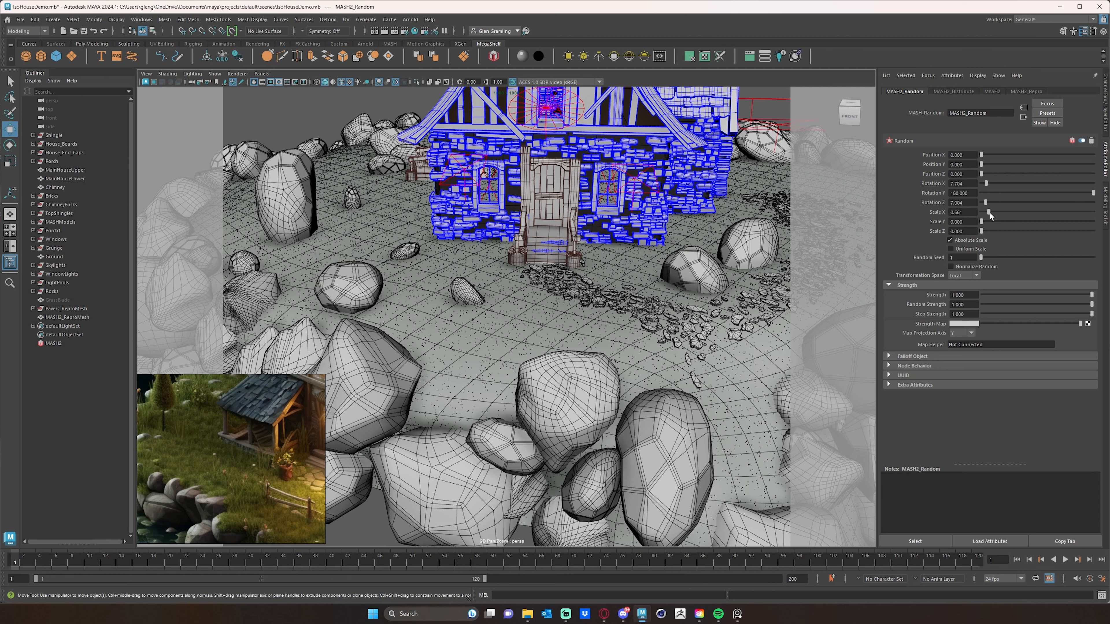
- Set the Random node's scale range to about 4.5 on X, 4.2 on Y and 4.1 on Z
left_click_drag(996, 214, 1026, 231)
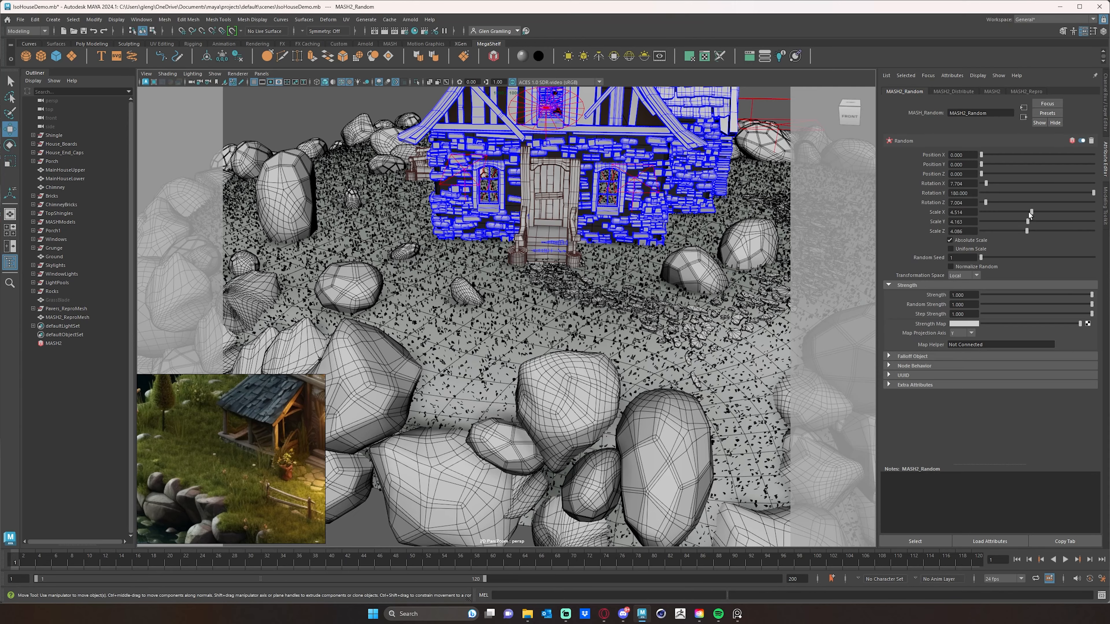
left_click_drag(1027, 210, 1027, 211)
left_click_drag(680, 298, 652, 308, "alt")
right_click_drag(652, 308, 713, 307, "alt")
left_click_drag(692, 302, 685, 292, "alt")
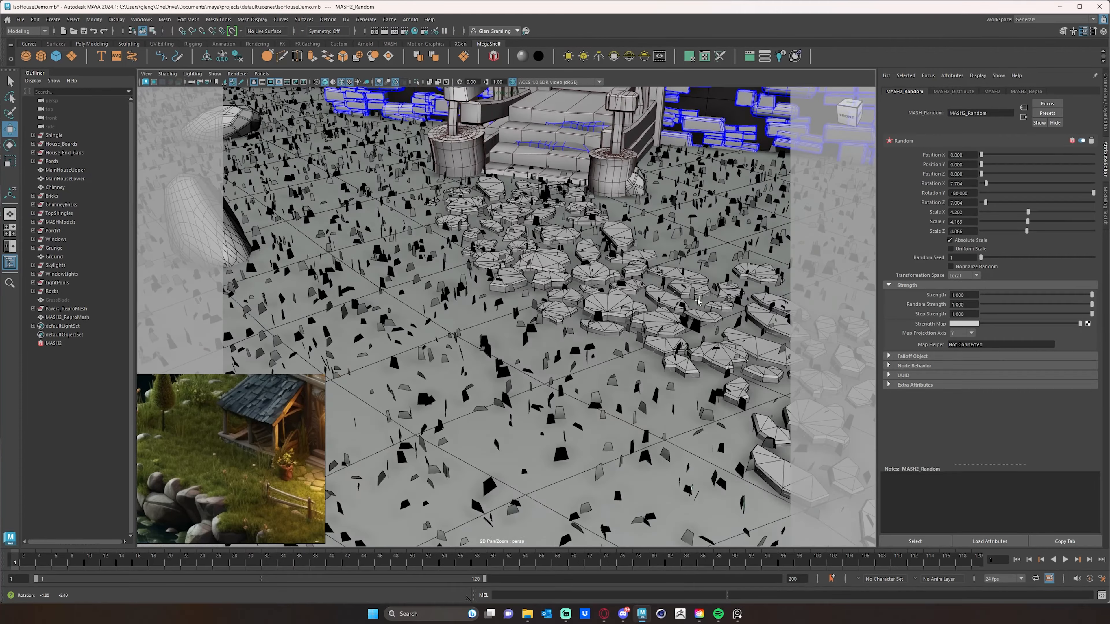
right_click_drag(685, 292, 632, 297, "alt")
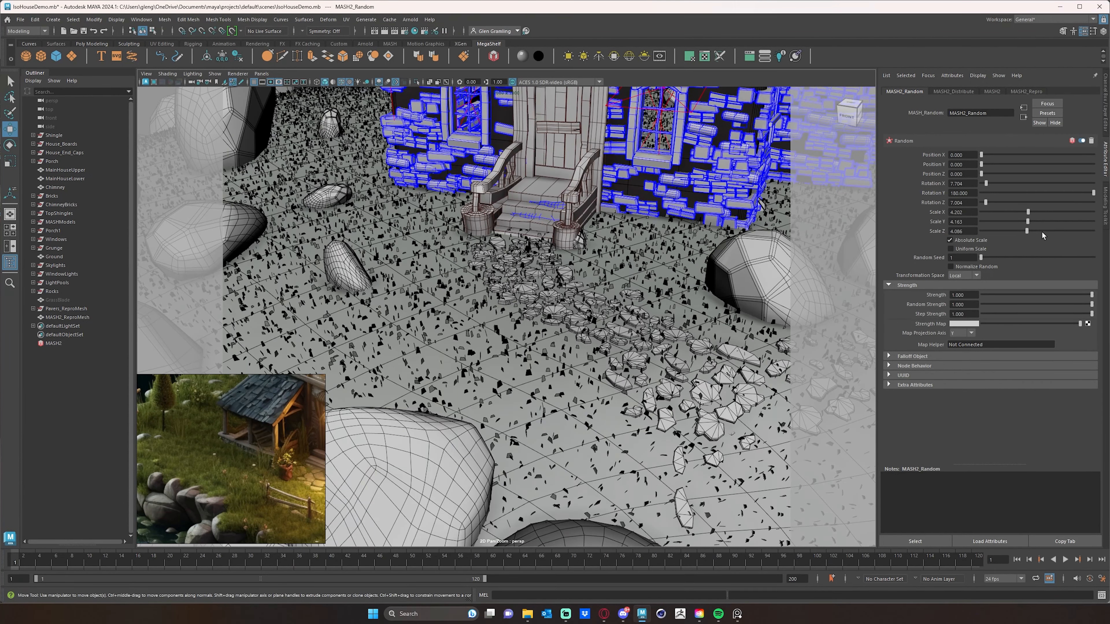
- Adjust the random scale range to about 3.2 on X and 9.1 on Y
mouse_move(1028, 212)
left_mouse_down()
mouse_move(1079, 226)
mouse_move(1015, 215)
mouse_move(1014, 231)
mouse_move(1017, 216)
left_mouse_up()
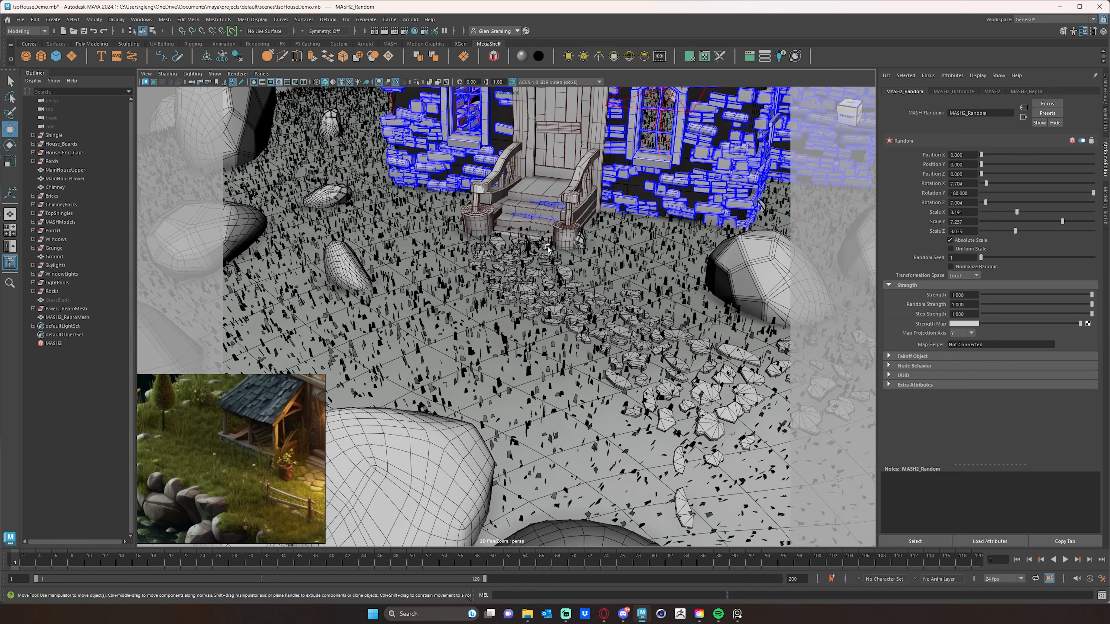
left_click_drag(598, 295, 615, 302, "alt")
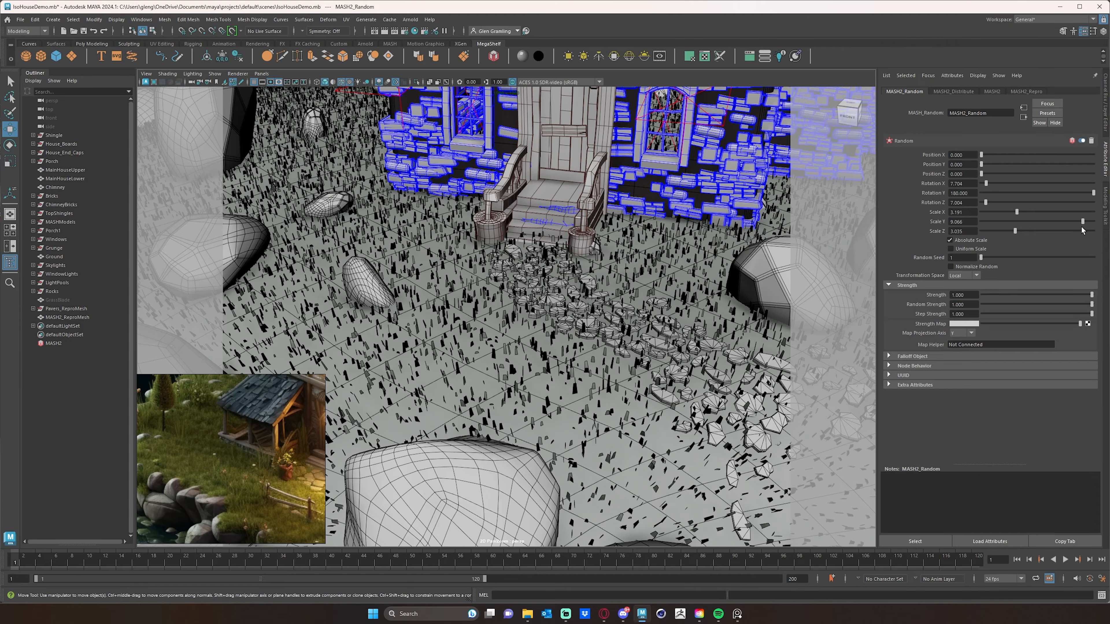
left_click_drag(1081, 227, 1081, 226)
scroll(504, 341, "down", 5)
left_click_drag(505, 368, 539, 351, "alt")
scroll(515, 357, "up", 2)
scroll(516, 359, "up", 2)
middle_click_drag(539, 350, 544, 356, "alt")
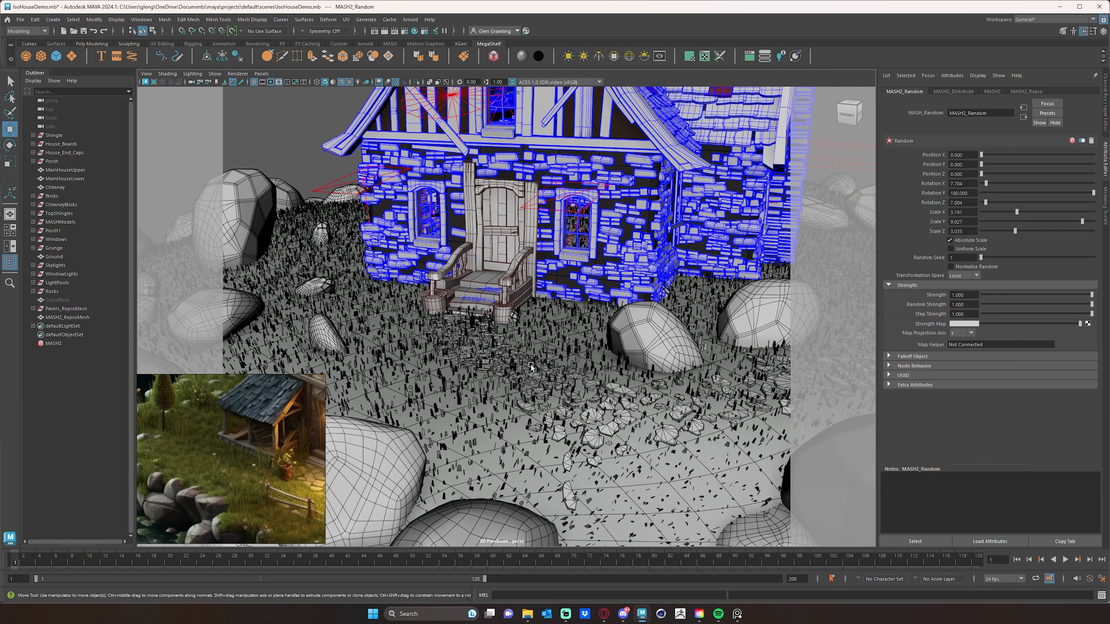
- Set the Random node's scale range to 10 on X and Y and 0 on Z
left_click(146, 83)
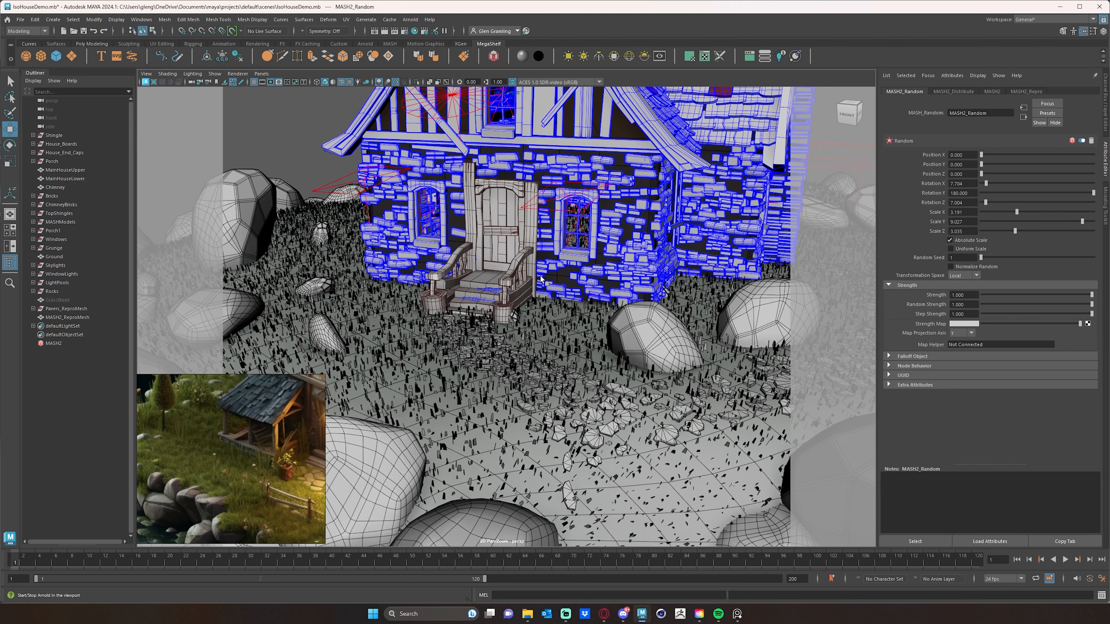
key("q")
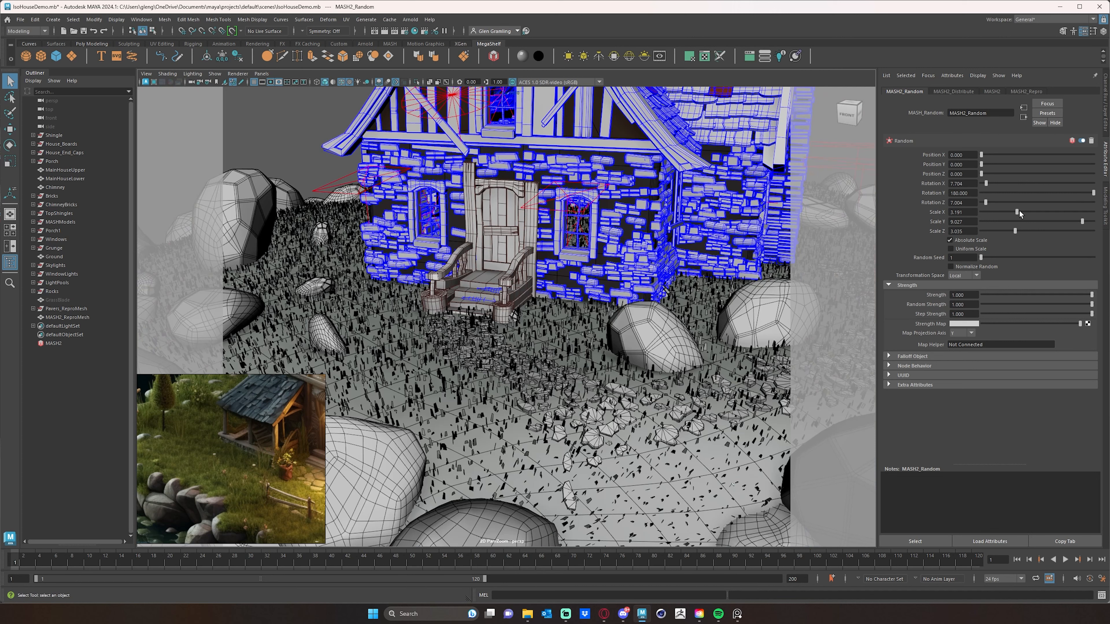
left_click_drag(1015, 210, 1077, 213)
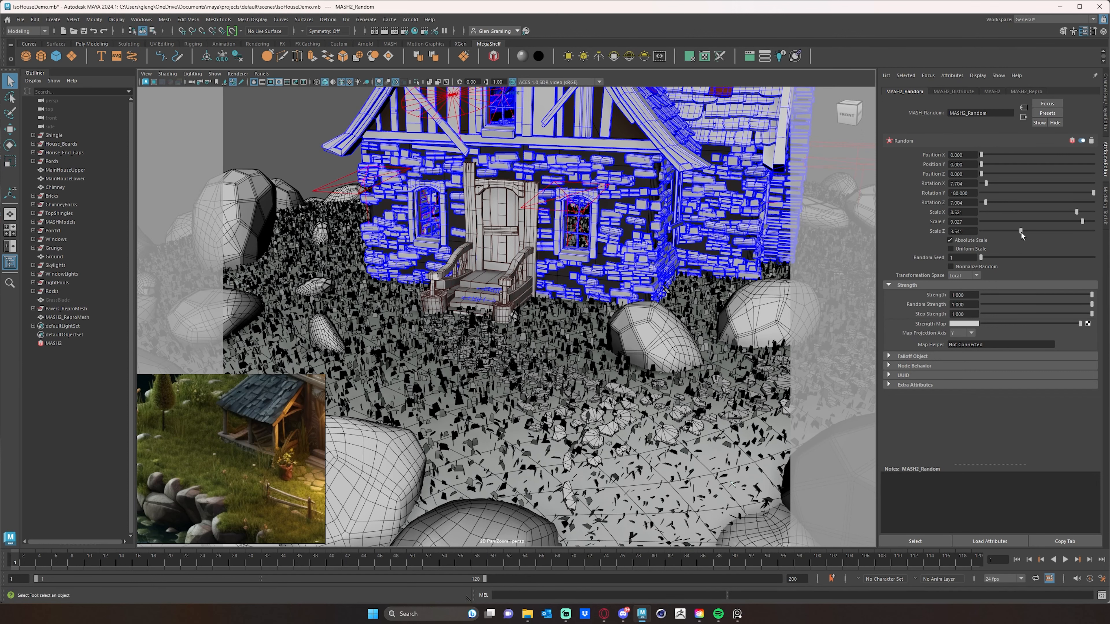
left_click_drag(1038, 234, 958, 232)
left_click_drag(1076, 212, 1108, 223)
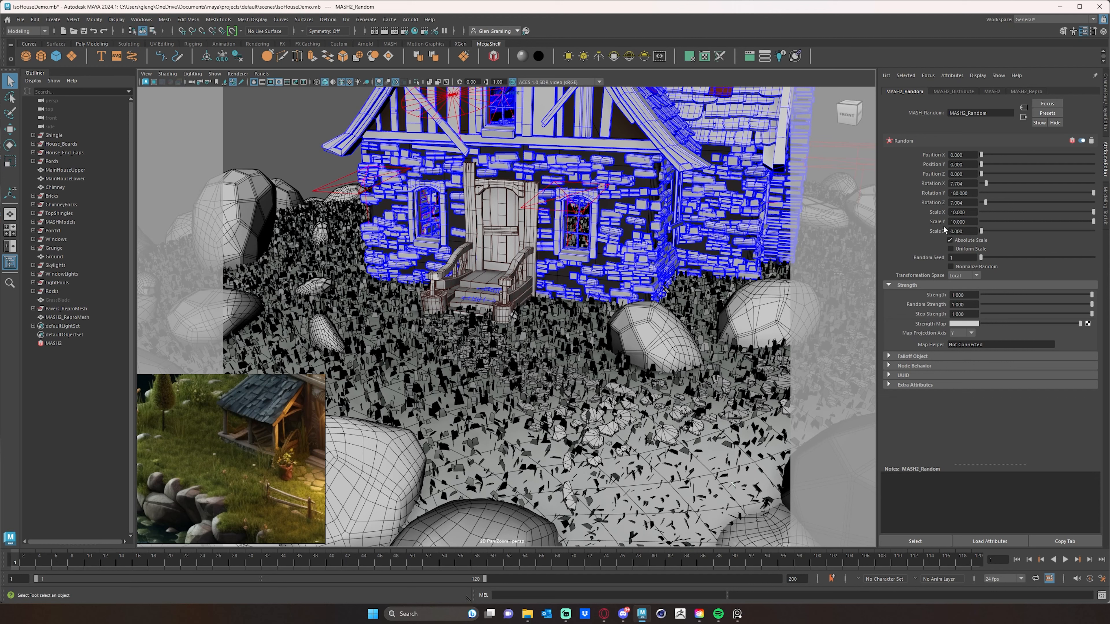
left_click(974, 222)
type("15")
key("Return")
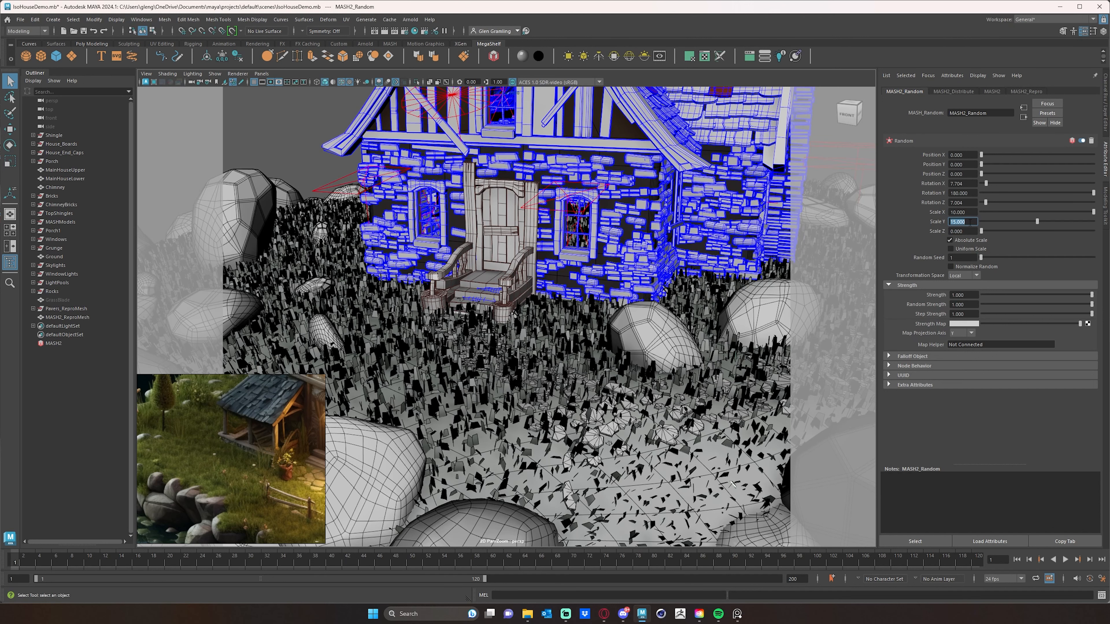
type("10")
key("Return")
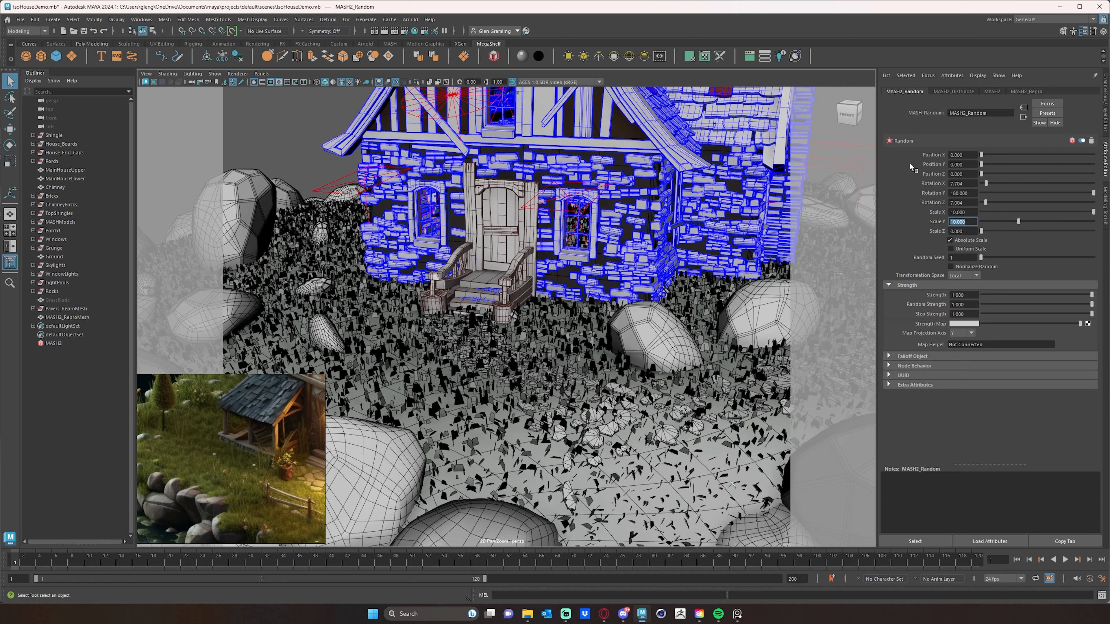
- Raise the Distribute node's number of points to 100000
left_click_drag(879, 175, 861, 174)
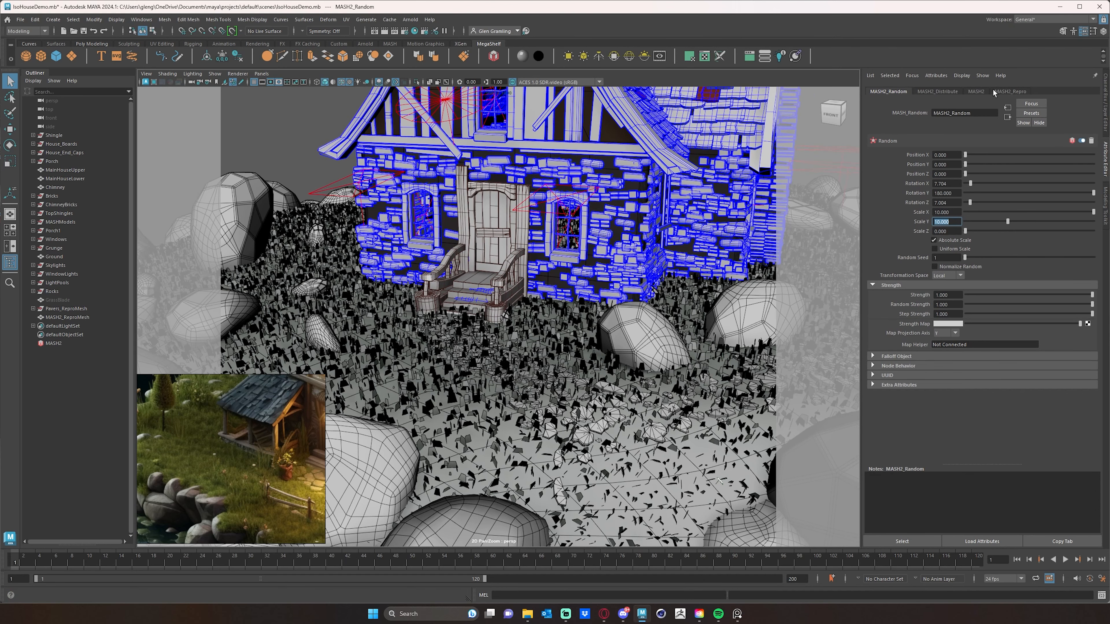
left_click(940, 91)
double_click(948, 155)
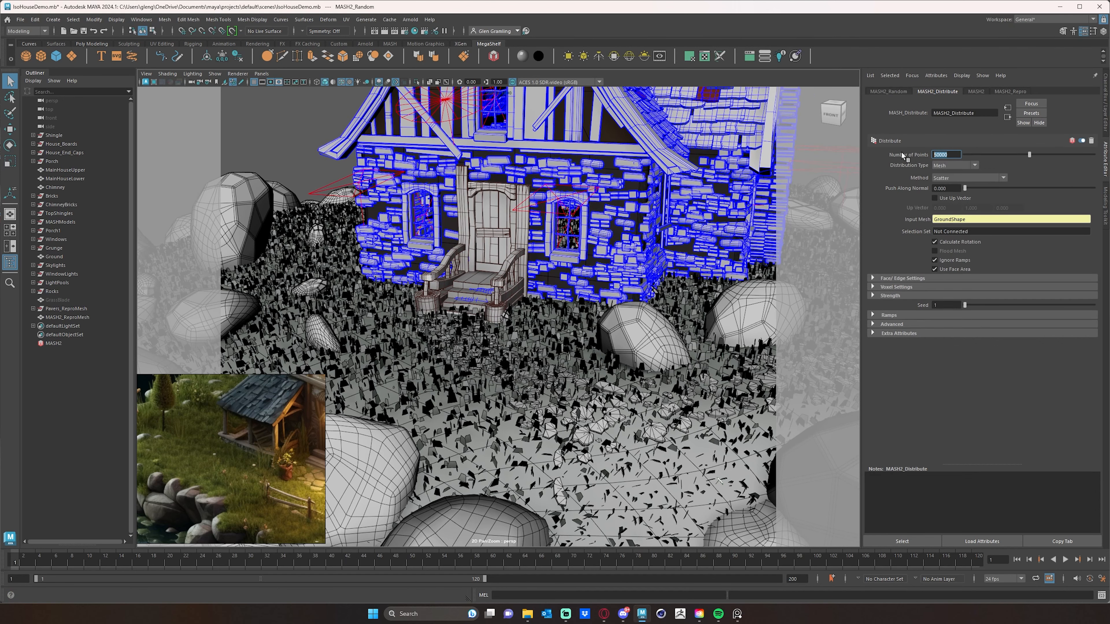
left_click_drag(936, 155, 917, 152)
key("Return")
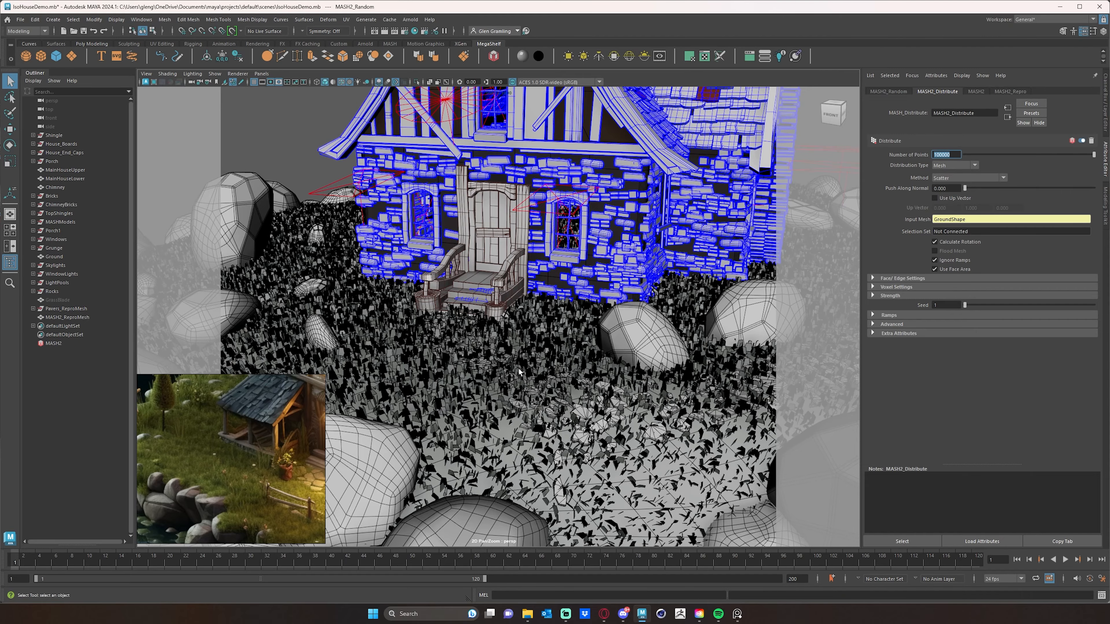
right_click_drag(519, 372, 457, 371, "alt")
middle_click_drag(576, 358, 560, 387, "alt")
right_click_drag(560, 387, 538, 389, "alt")
middle_click_drag(539, 388, 563, 359, "alt")
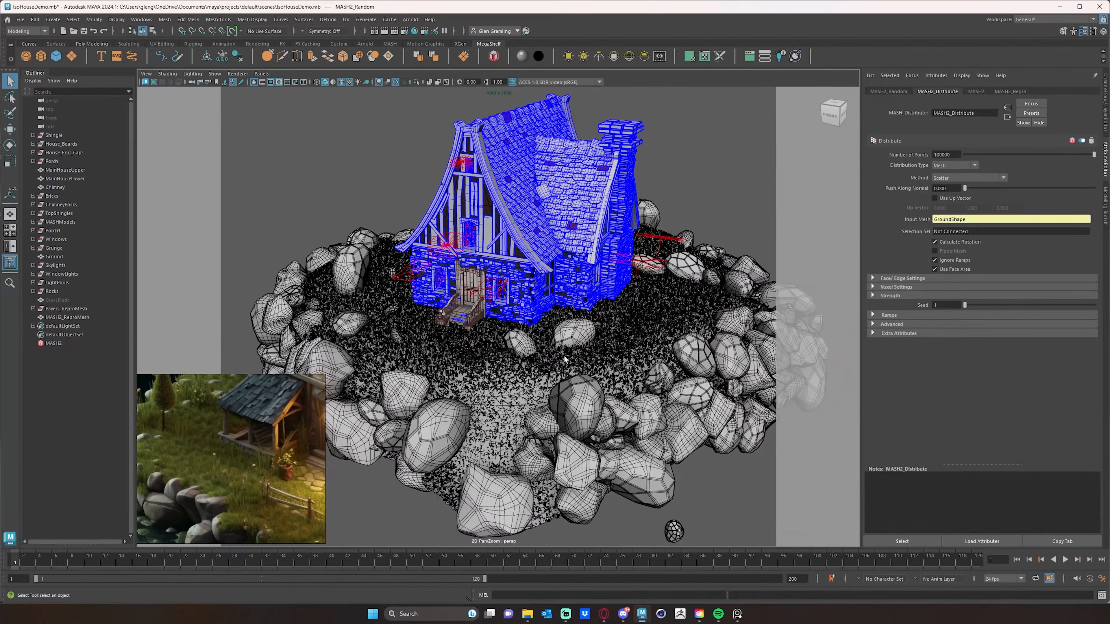
- Inspect the densely scattered grass blades around the house from closer viewpoints
left_click_drag(564, 356, 564, 343, "alt")
right_click_drag(563, 343, 598, 371, "alt")
middle_click_drag(533, 395, 614, 300, "alt")
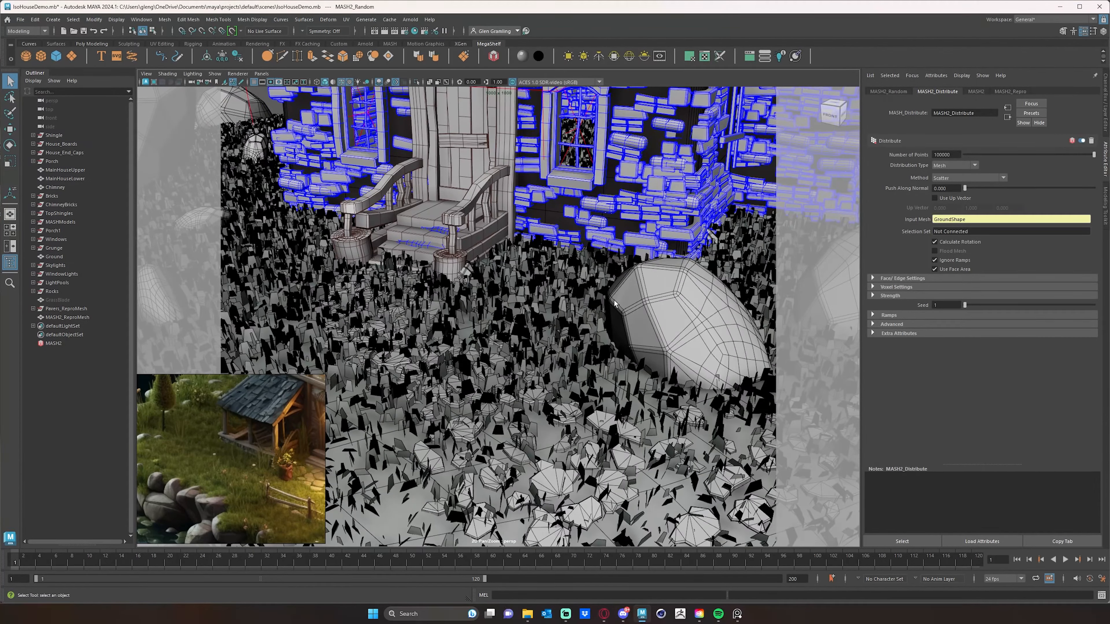
right_click_drag(636, 302, 474, 302, "alt")
middle_click_drag(622, 290, 592, 308, "alt")
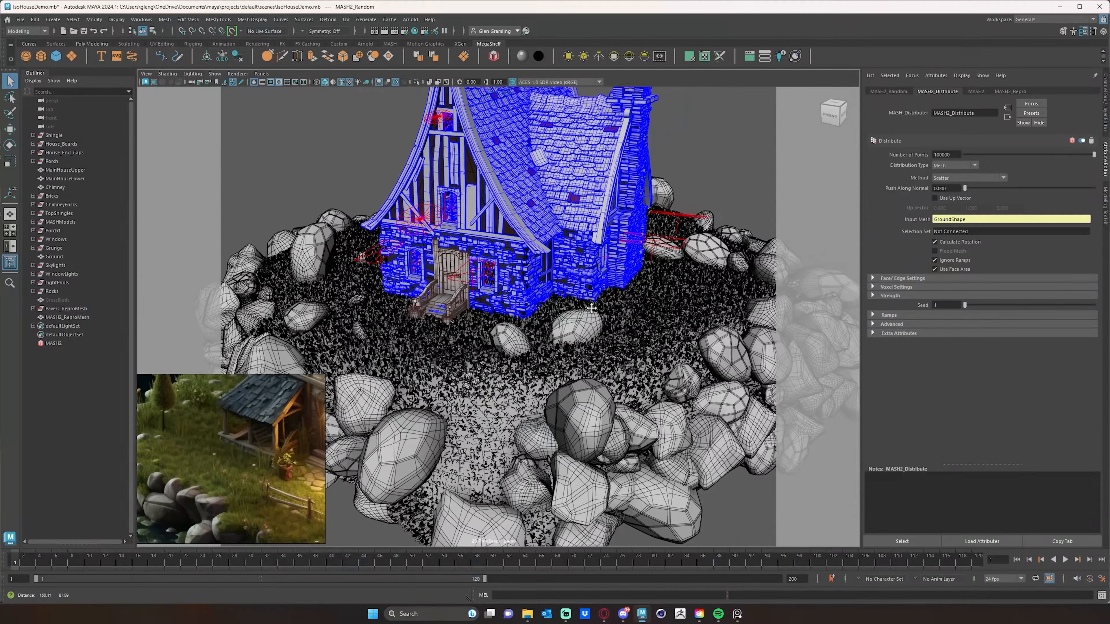
mouse_move(592, 308)
left_mouse_down("alt")
mouse_move(606, 308)
mouse_move(573, 326)
mouse_move(585, 319)
left_mouse_up("alt")
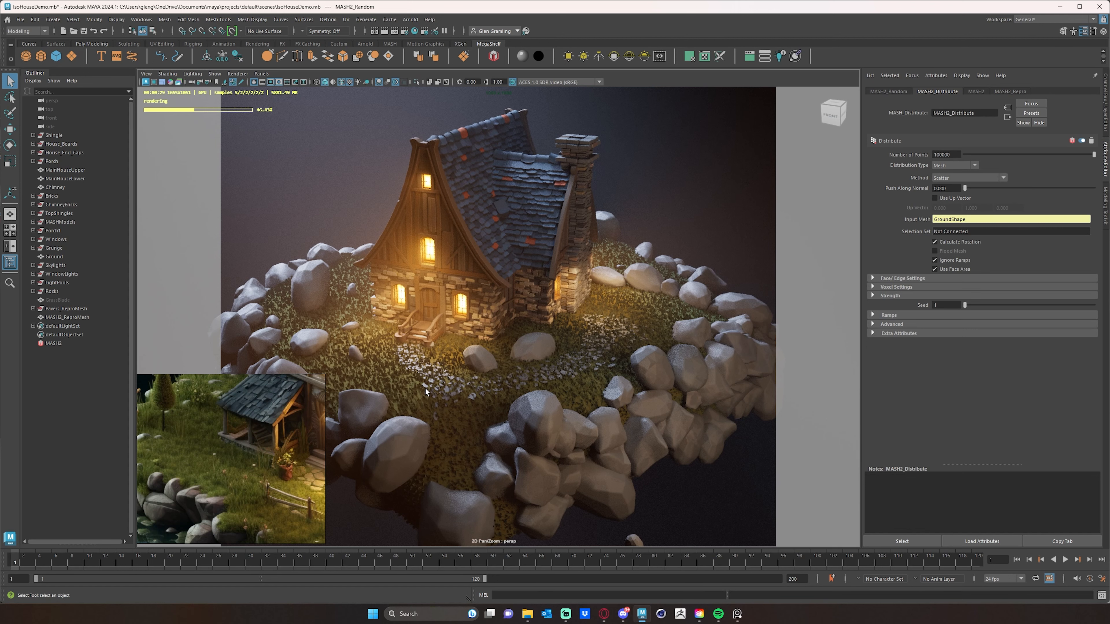
scroll(423, 388, "up", 4)
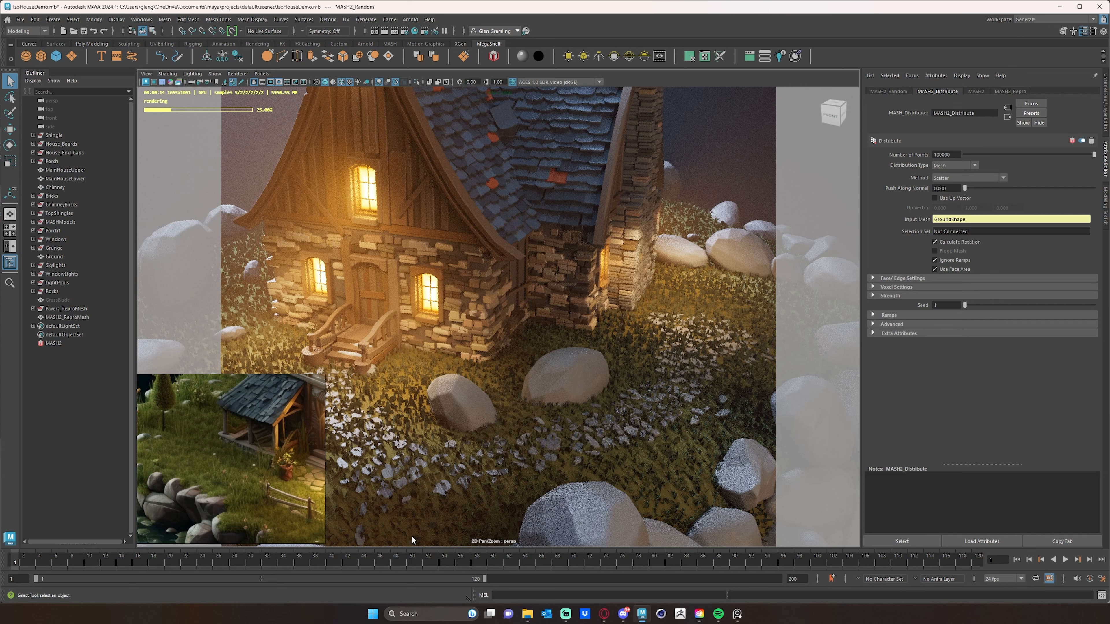
- Open the grass mesh's material and break the base color's connection to the color jitter node
left_click(392, 420)
right_click(420, 413)
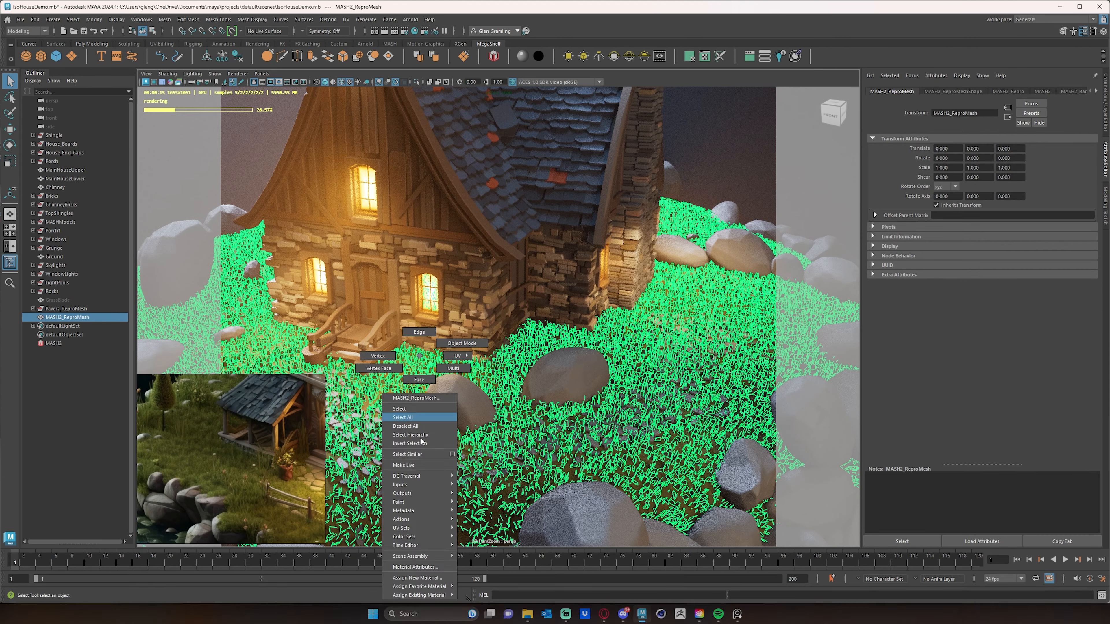
left_click(419, 567)
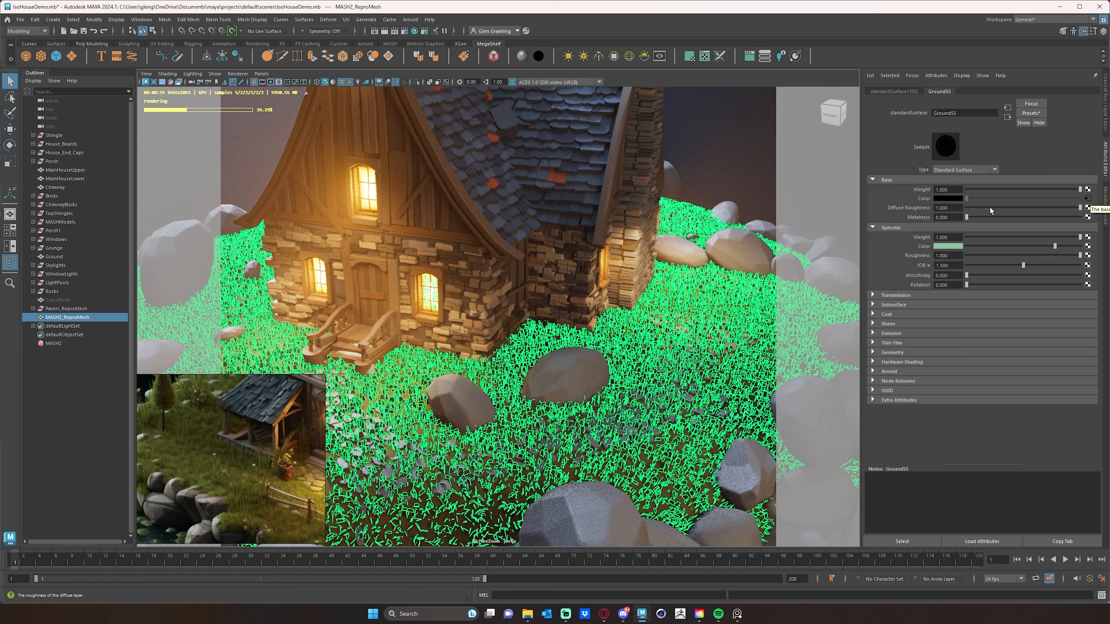
left_click(1086, 200)
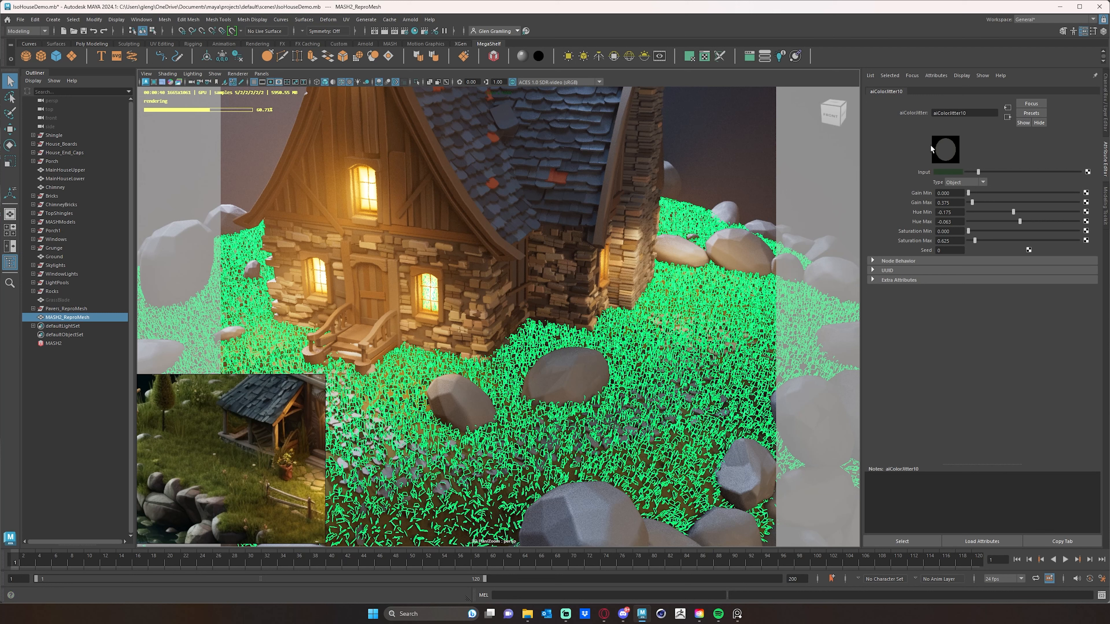
right_click_drag(422, 420, 437, 567)
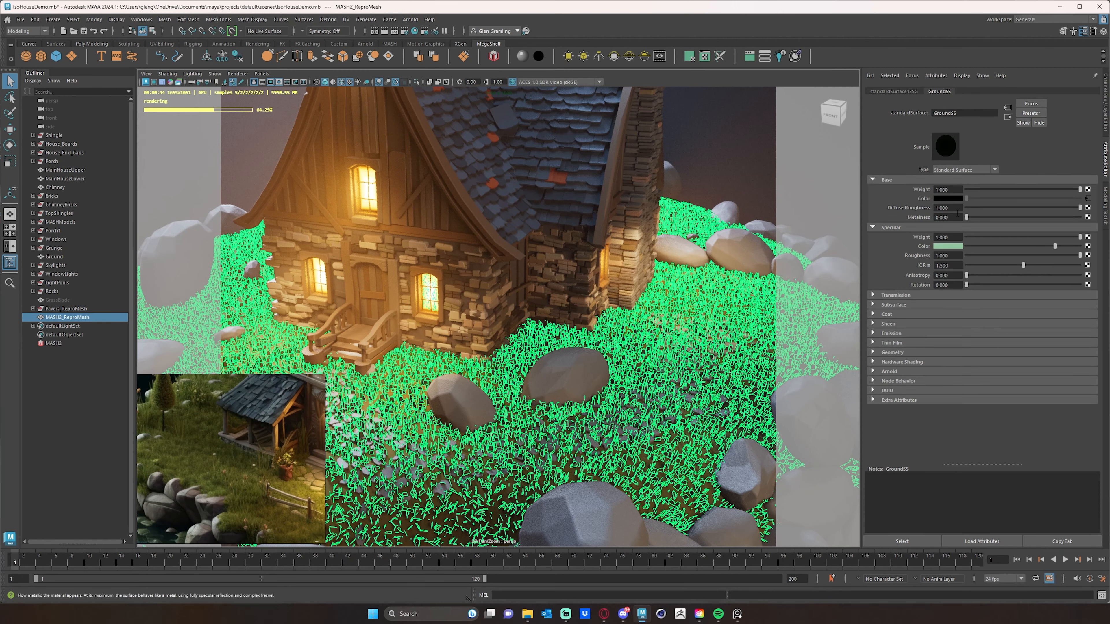
right_click(921, 197)
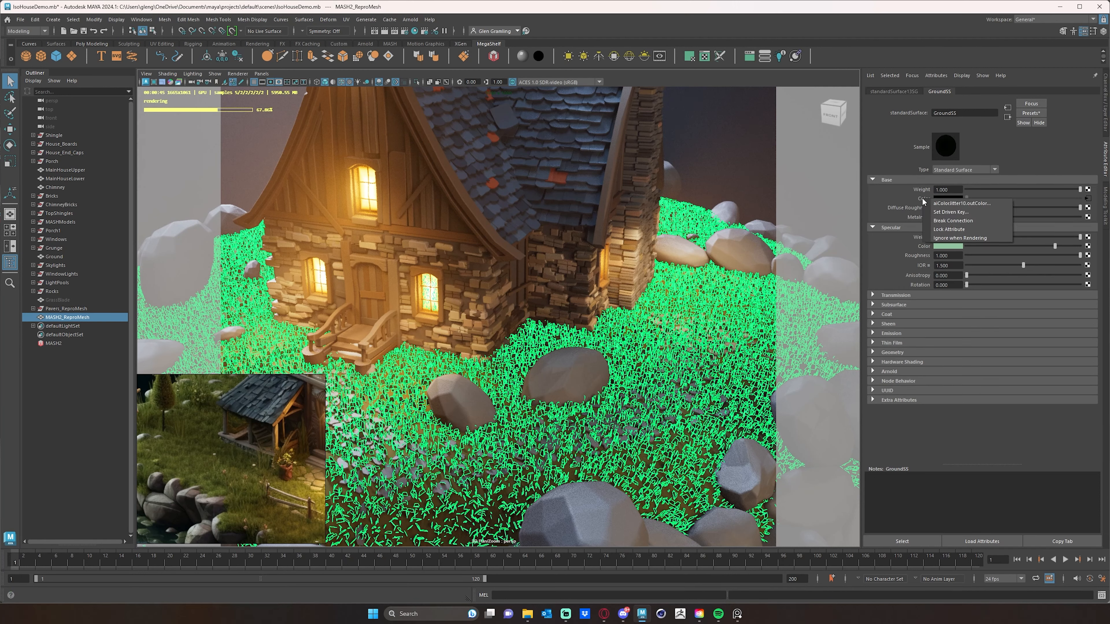
left_click(960, 224)
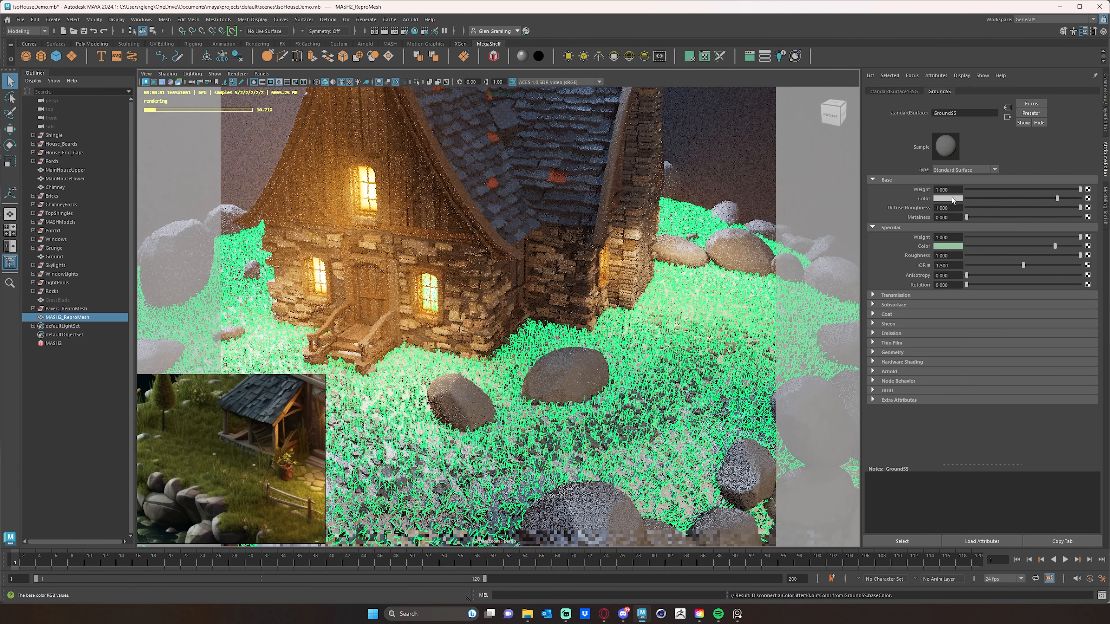
- Set the grass material's base color to a dark green of about H 115, S 0.46, V 0.32
left_click(952, 197)
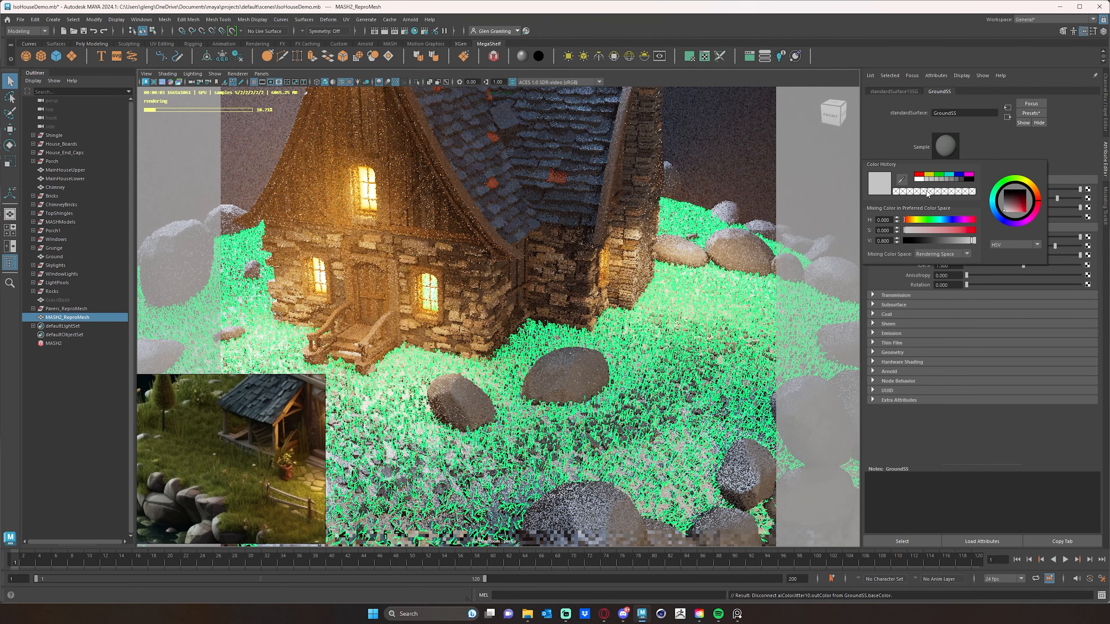
left_click_drag(1016, 194, 1001, 183)
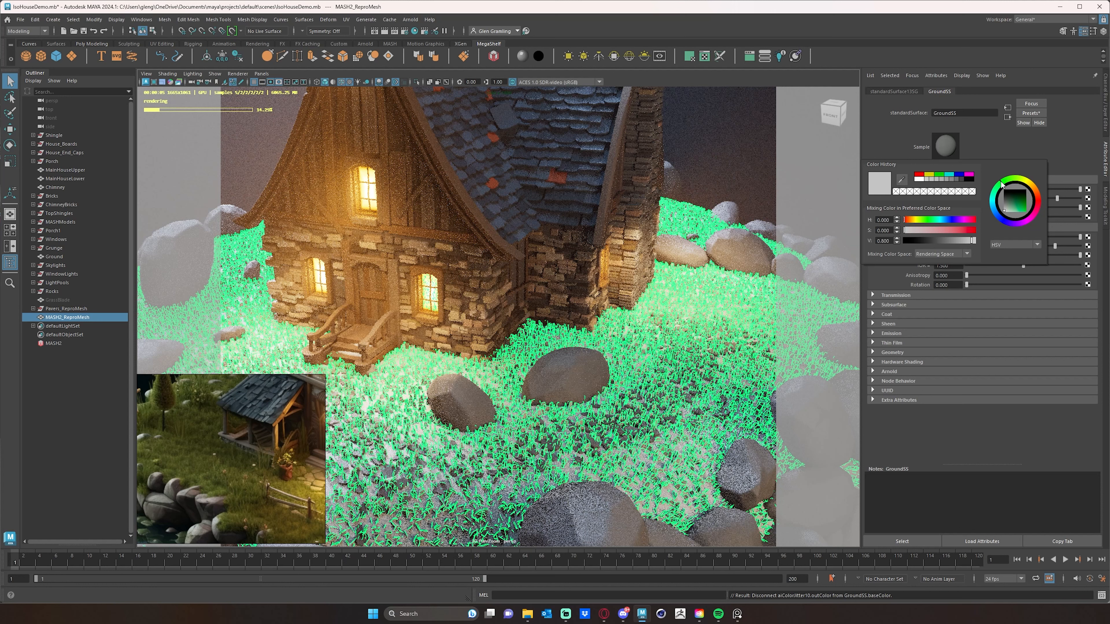
left_click(1016, 207)
left_click(951, 241)
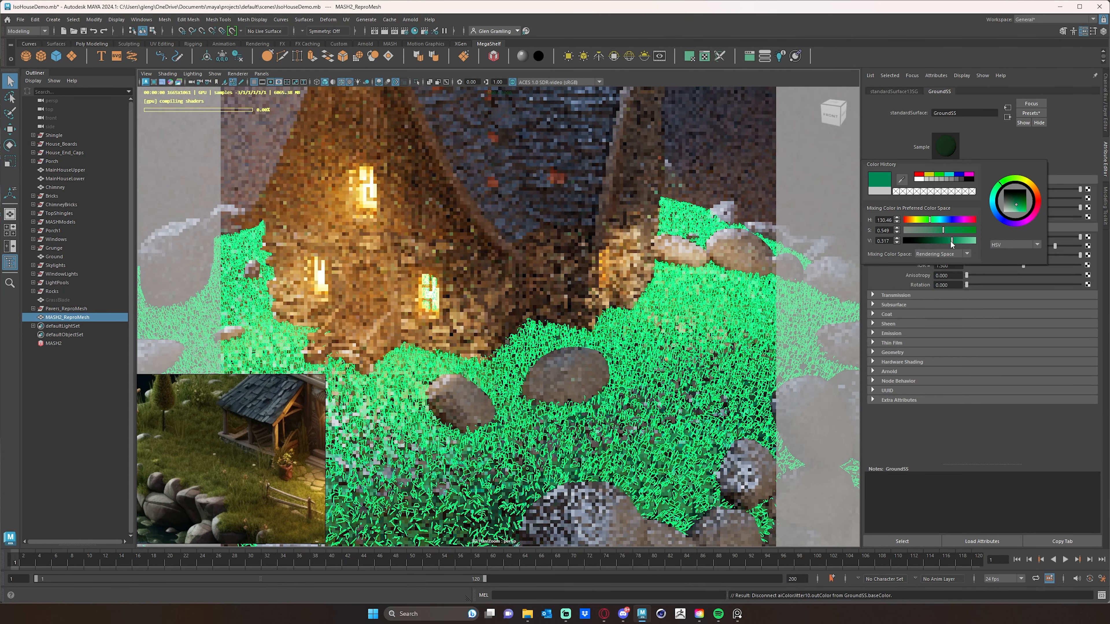
mouse_move(943, 230)
left_mouse_down()
mouse_move(923, 229)
mouse_move(936, 229)
left_mouse_up()
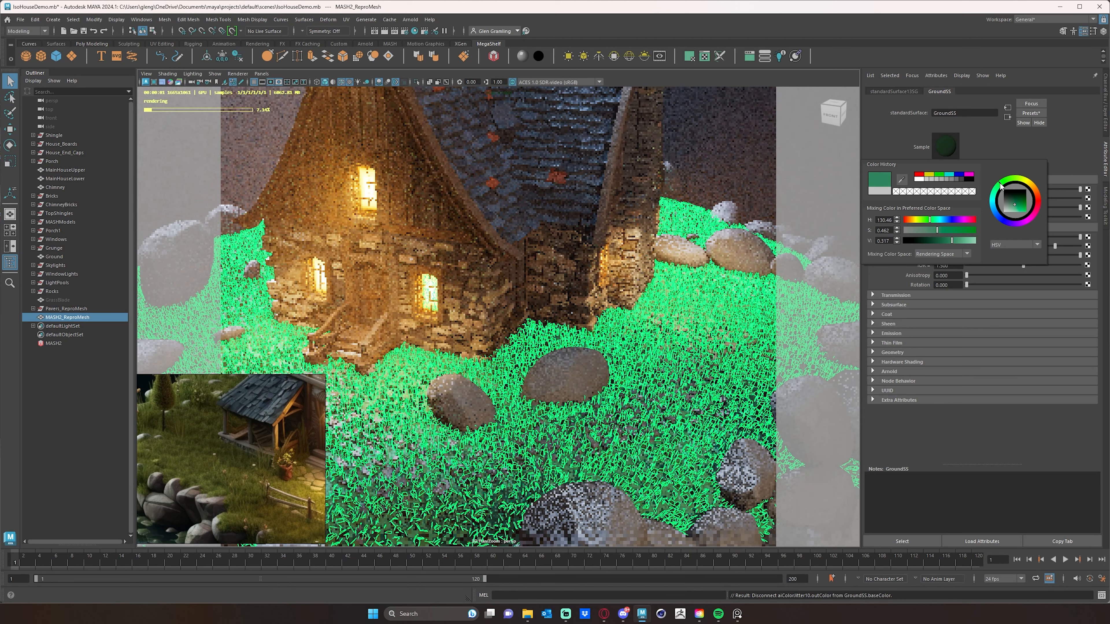
left_click(998, 191)
left_click_drag(1002, 185, 1007, 183)
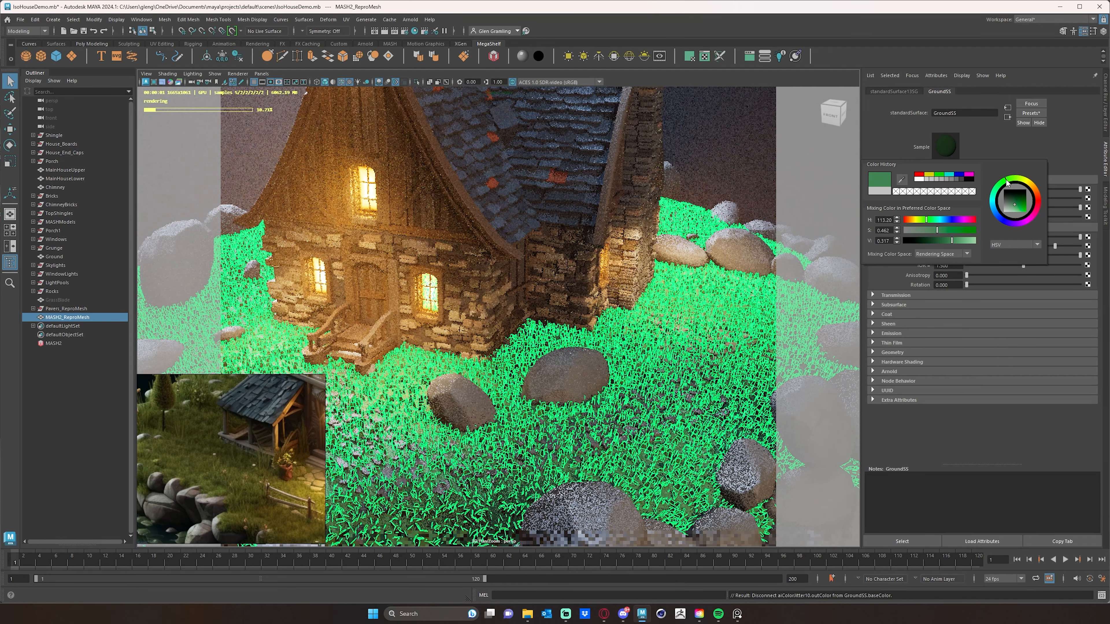
left_click(72, 404)
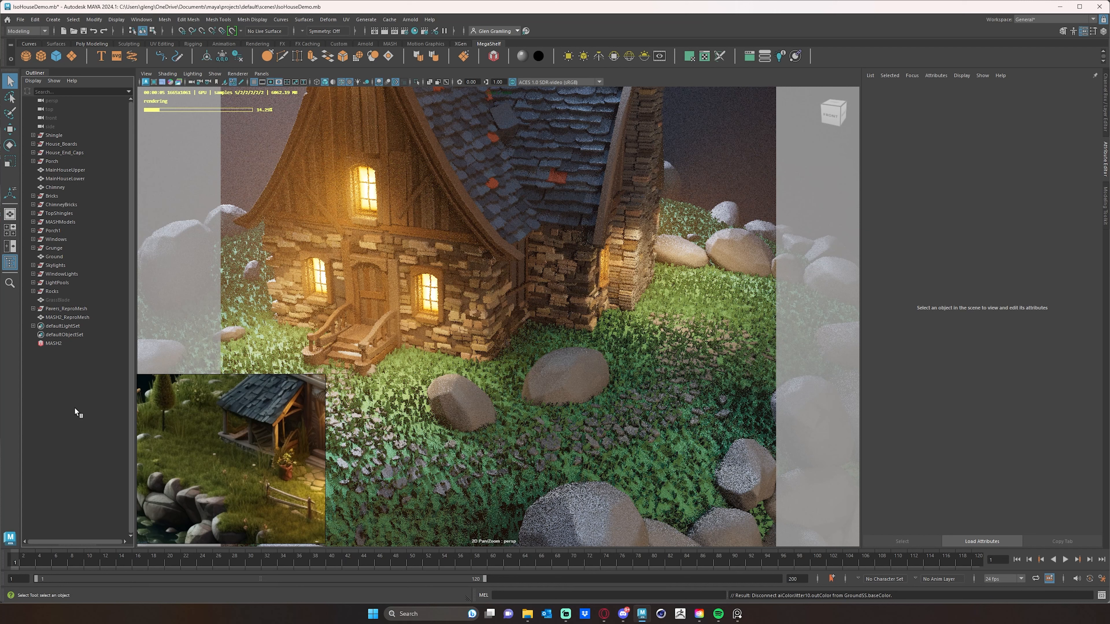
- Reopen the grass material and darken the base color to an olive green around H 81, S 0.31, V 0.13
left_click(707, 472)
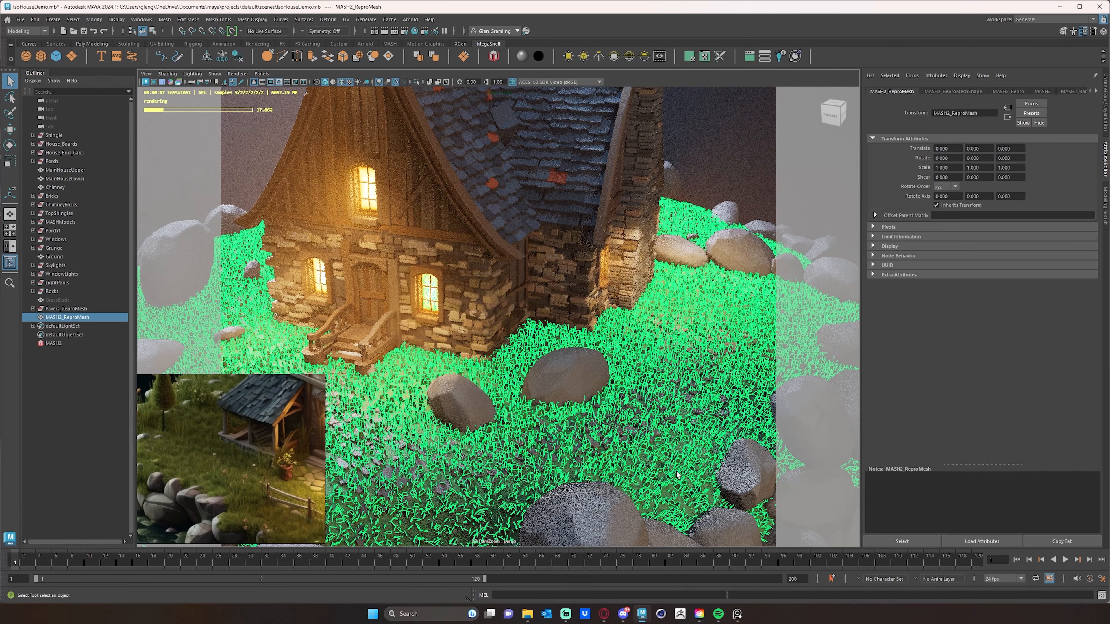
right_click(693, 466)
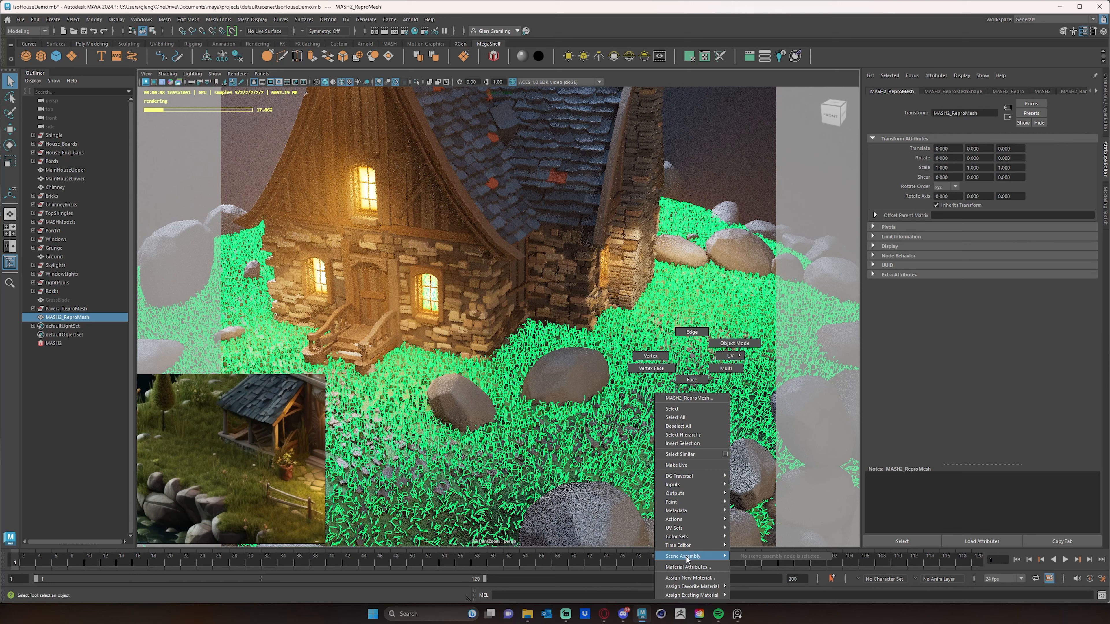
left_click(687, 567)
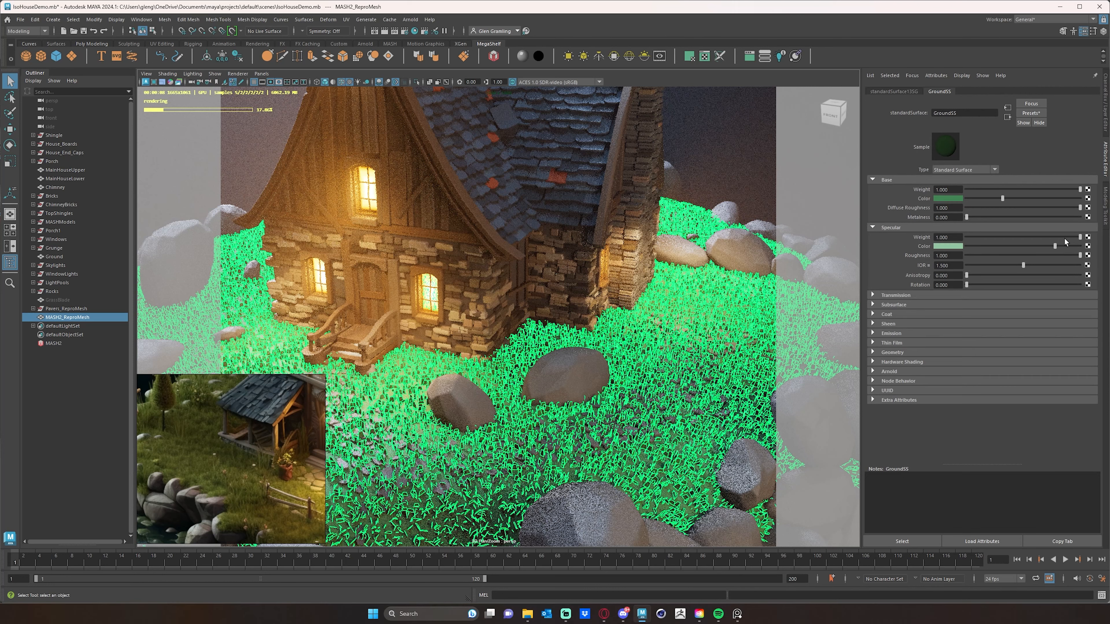
left_click(949, 199)
left_click(934, 242)
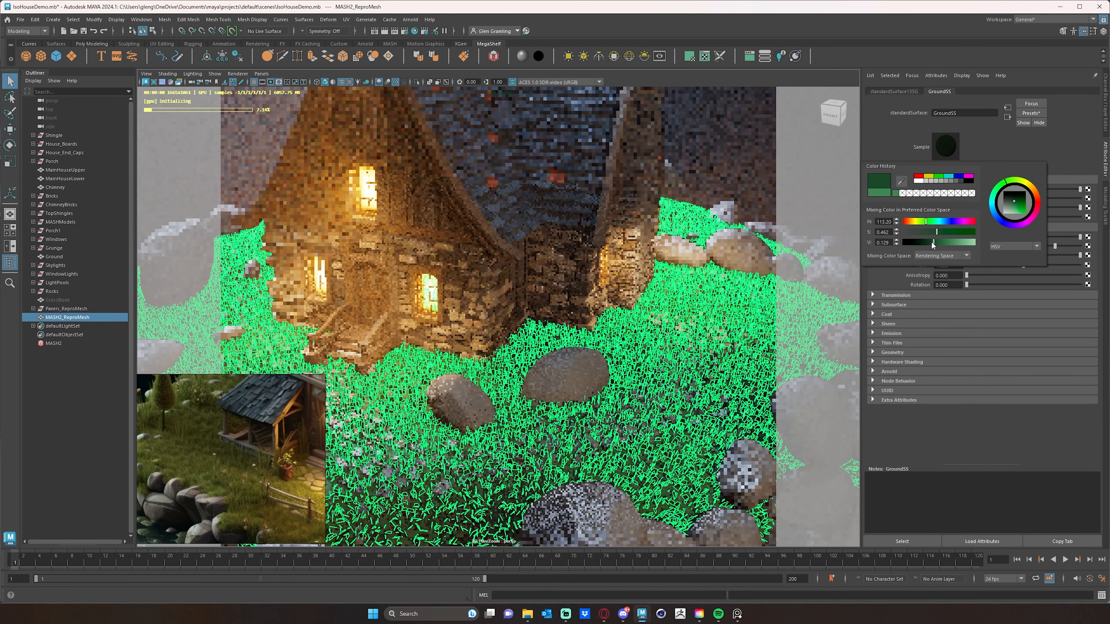
left_click_drag(936, 232, 925, 230)
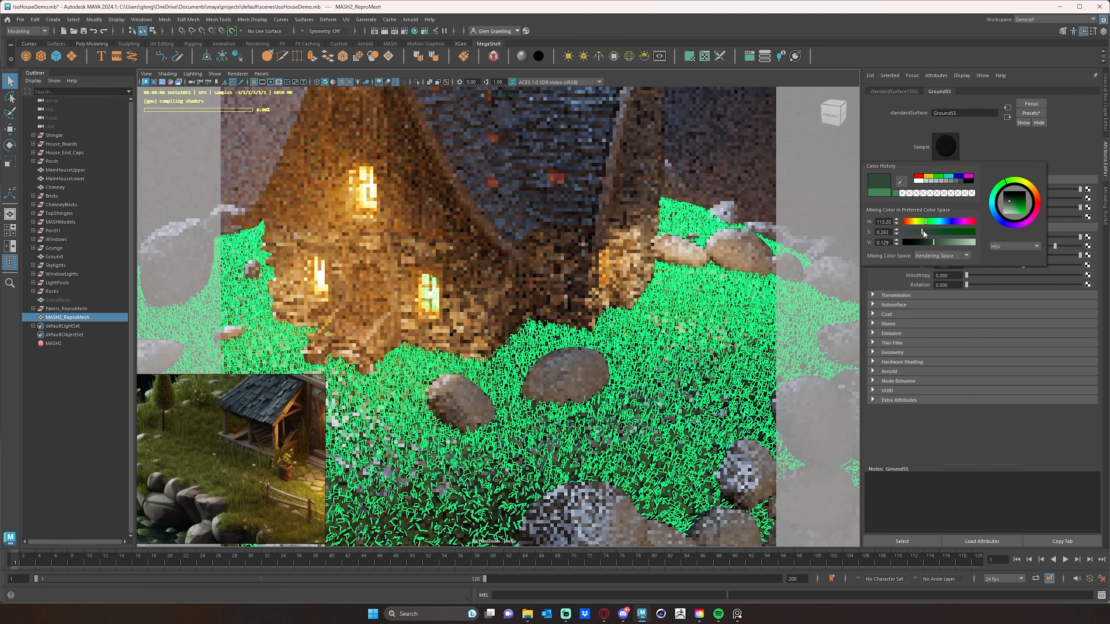
left_click_drag(1005, 182, 1019, 183)
left_click(925, 230)
left_click_drag(925, 231, 926, 231)
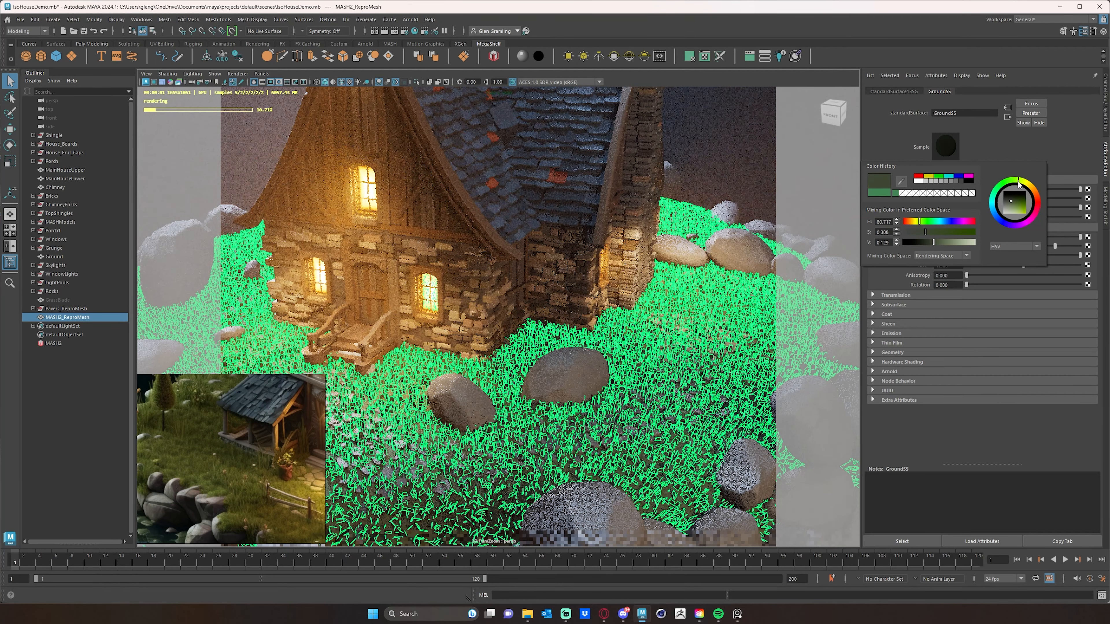
left_click_drag(1018, 184, 1012, 183)
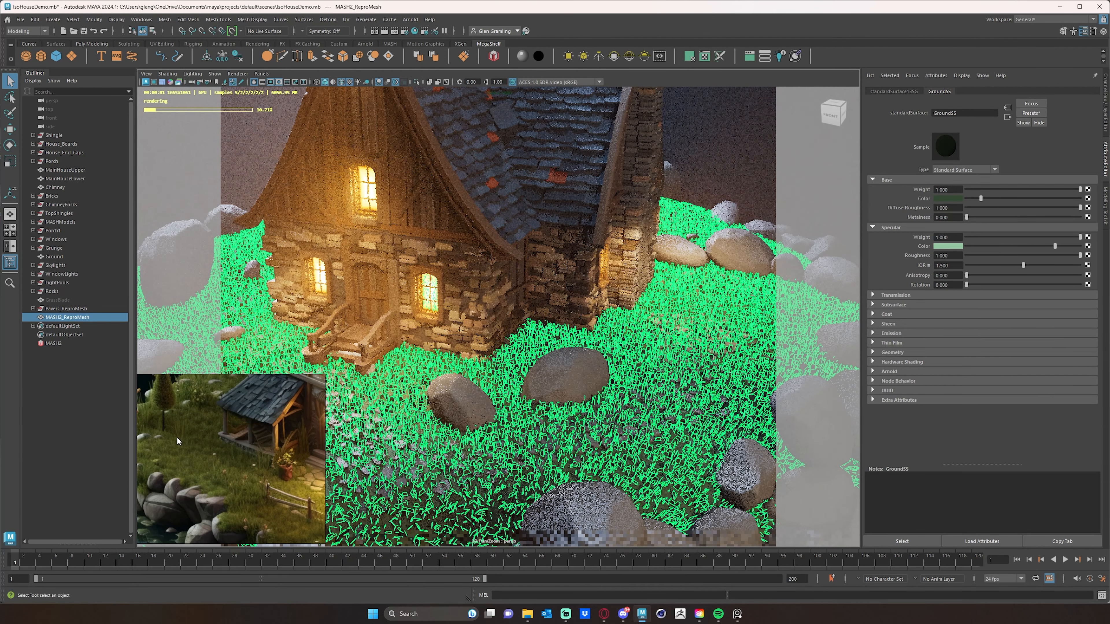
left_click(91, 430)
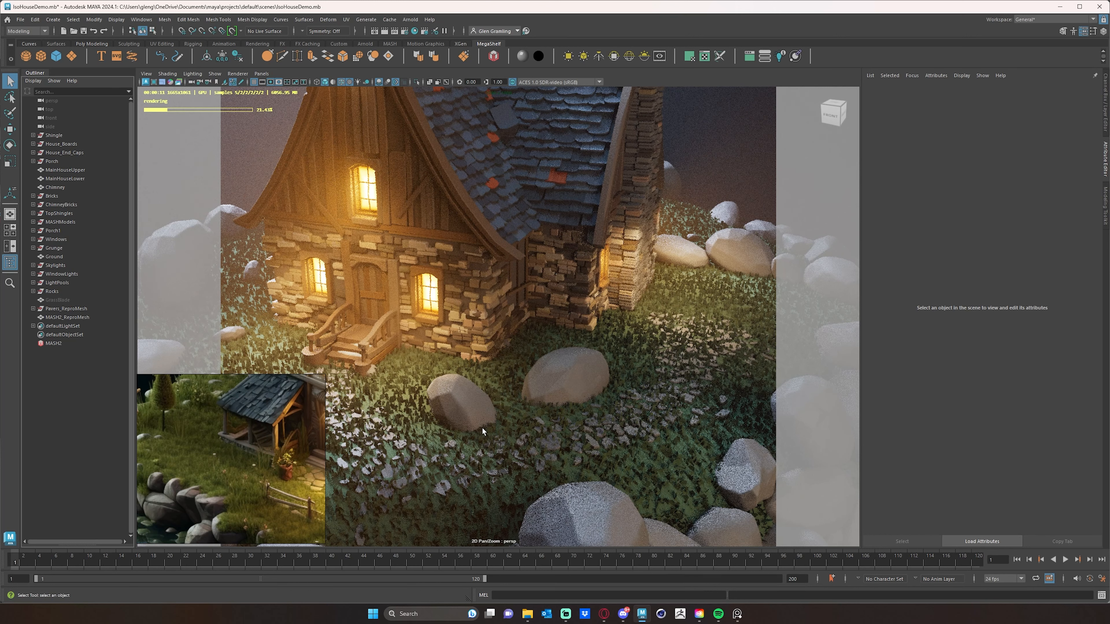
- Set the grass material's specular roughness to 0.5
left_click(404, 391)
right_click(410, 356)
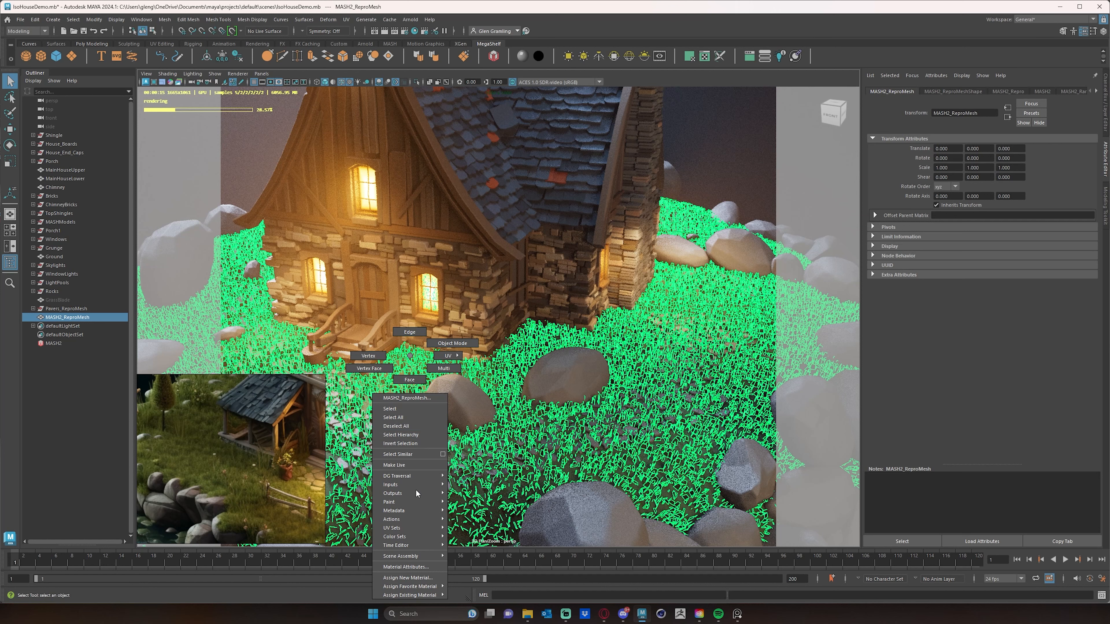
left_click(422, 567)
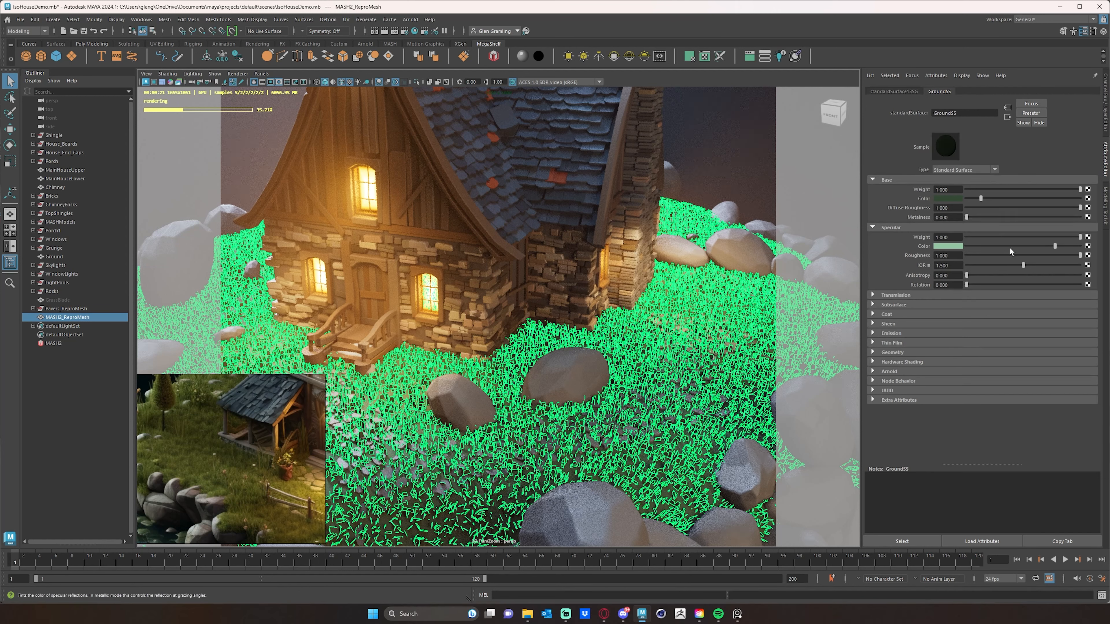
left_click(1059, 255)
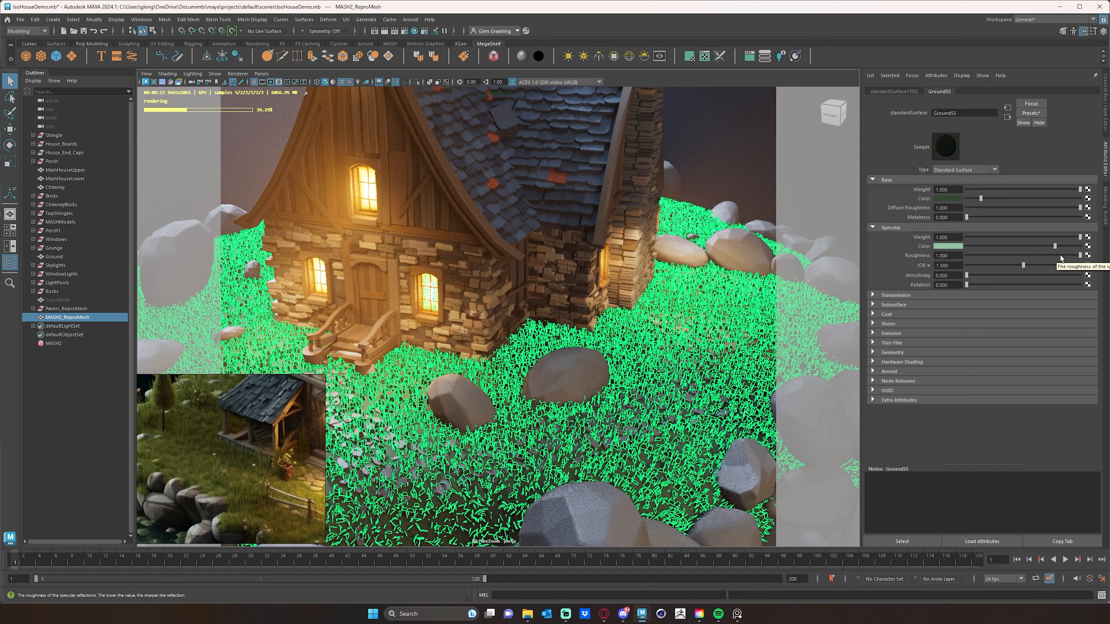
left_click_drag(1050, 254, 1039, 255)
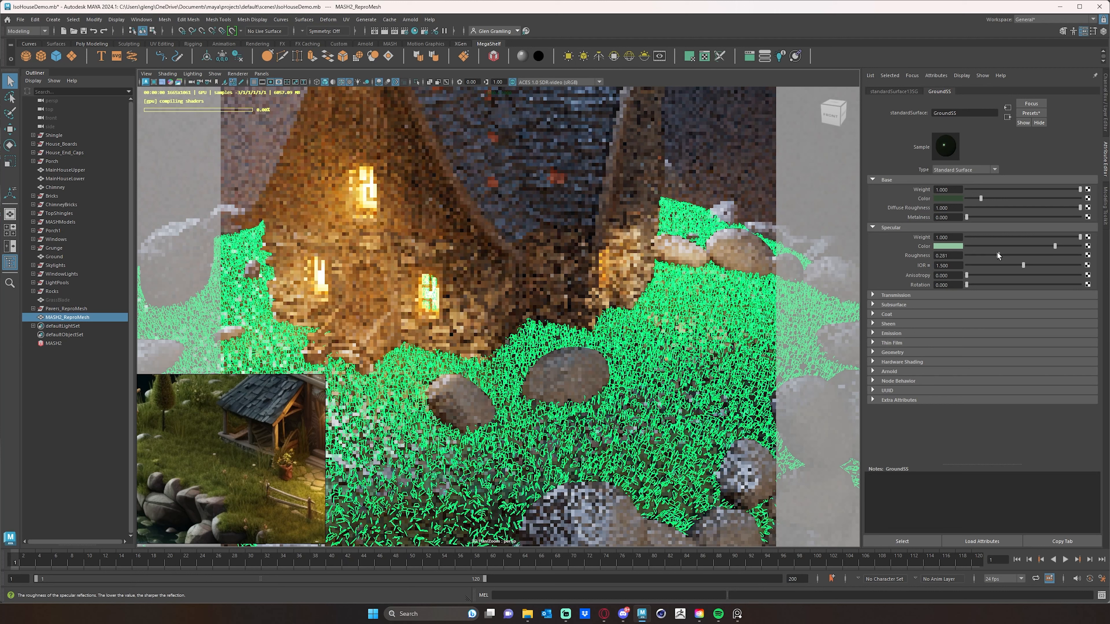
left_click(1005, 255)
left_click(1030, 255)
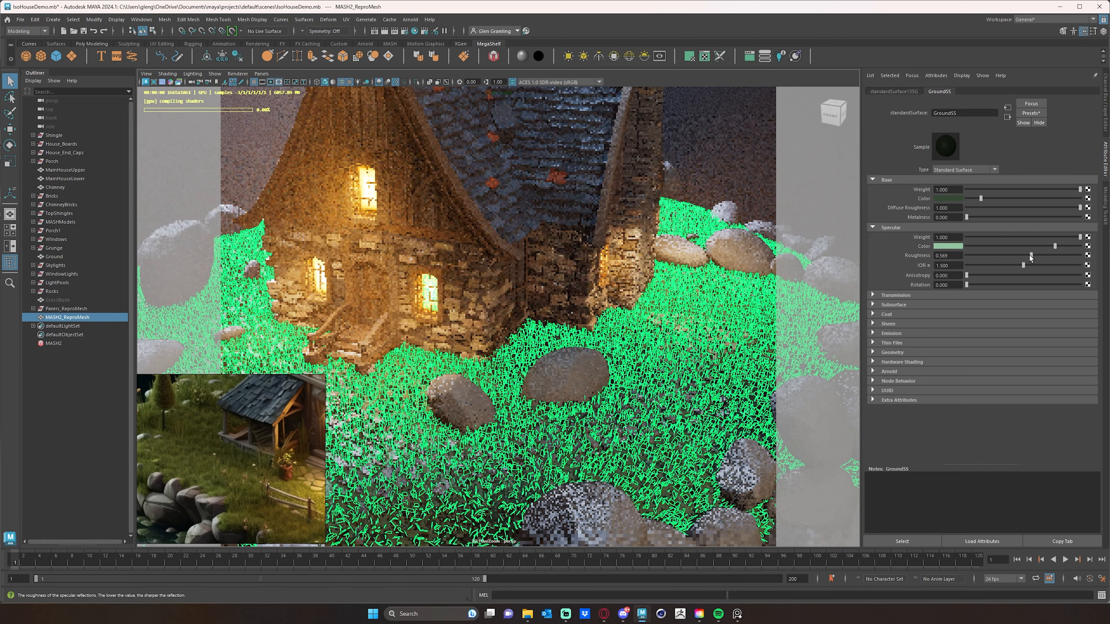
left_click_drag(1029, 255, 1022, 258)
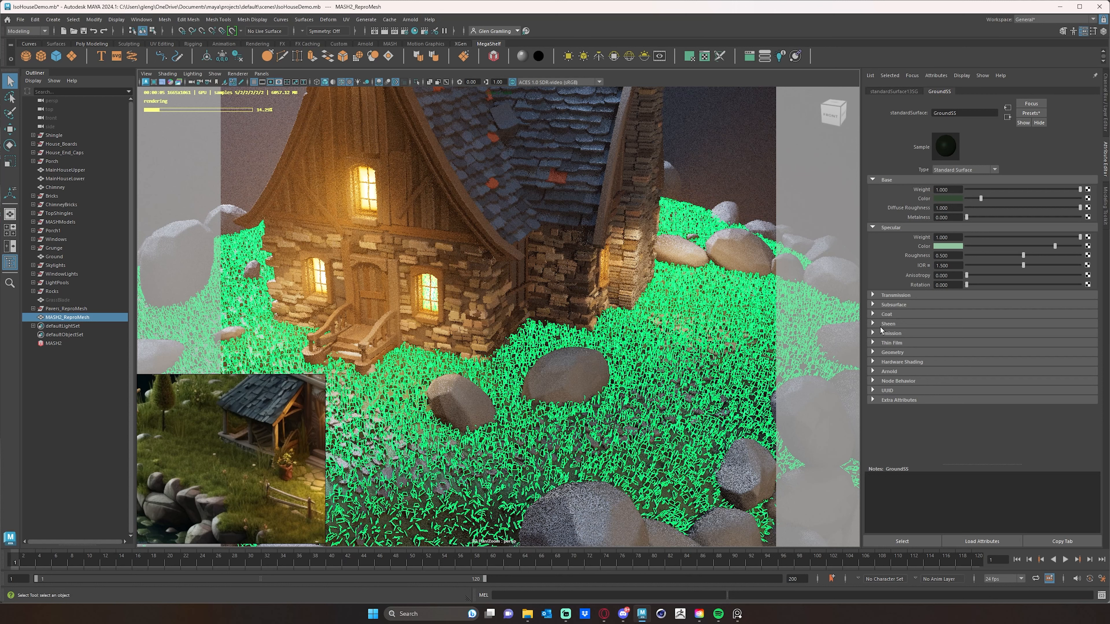
- Examine the grass material's Transmission, Coat, Sheen and Emission sections
left_click(881, 332)
left_click(881, 333)
left_click(885, 296)
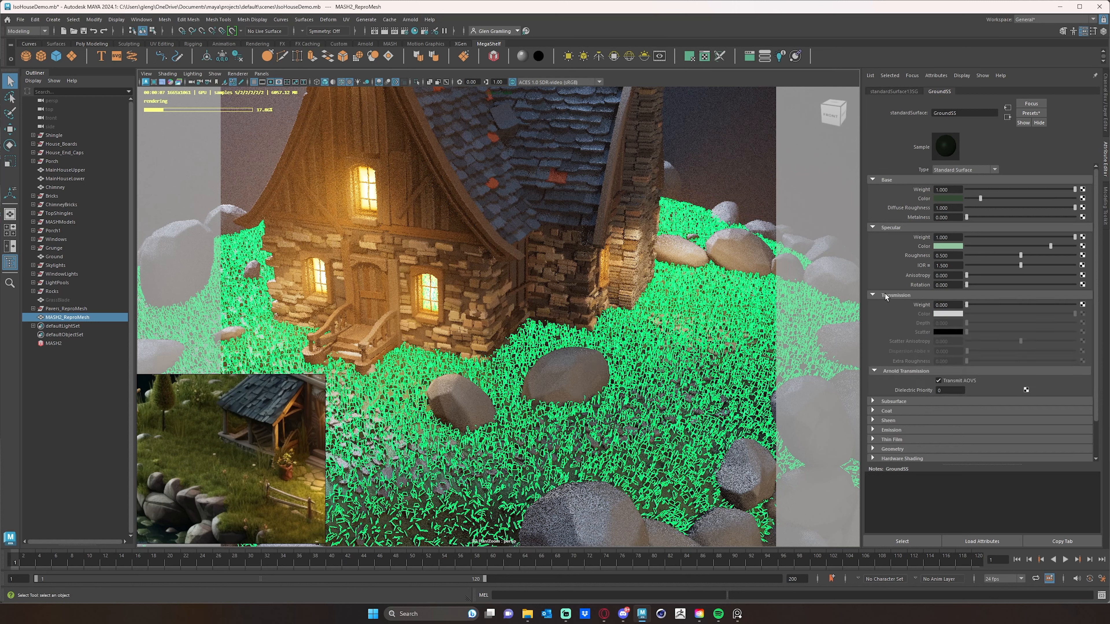
left_click(885, 296)
left_click(884, 317)
left_click(884, 316)
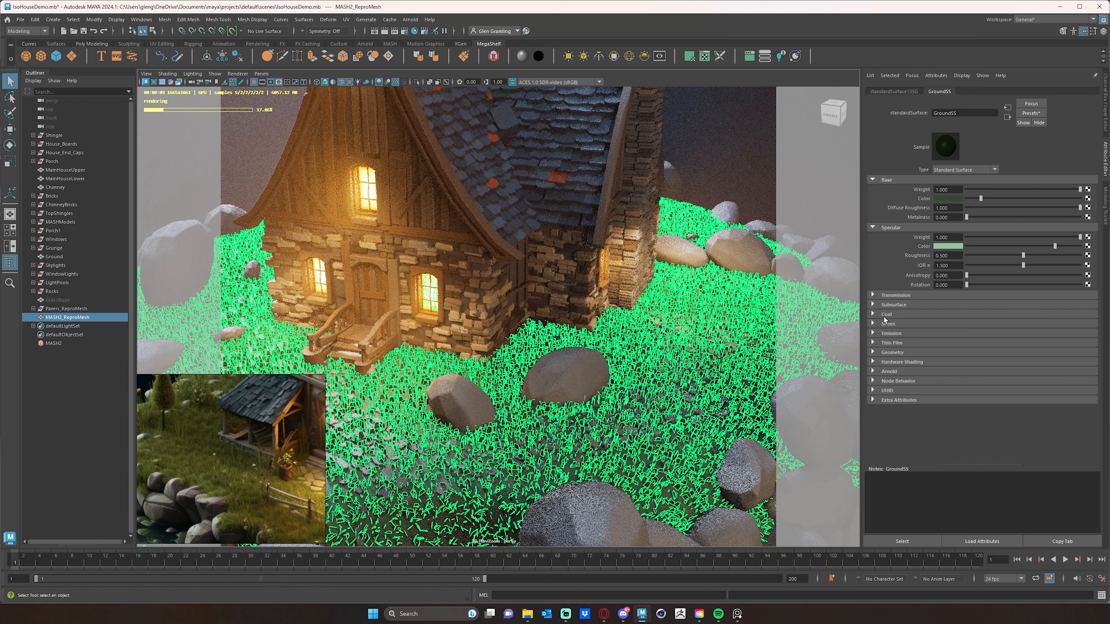
left_click(887, 323)
left_click(887, 324)
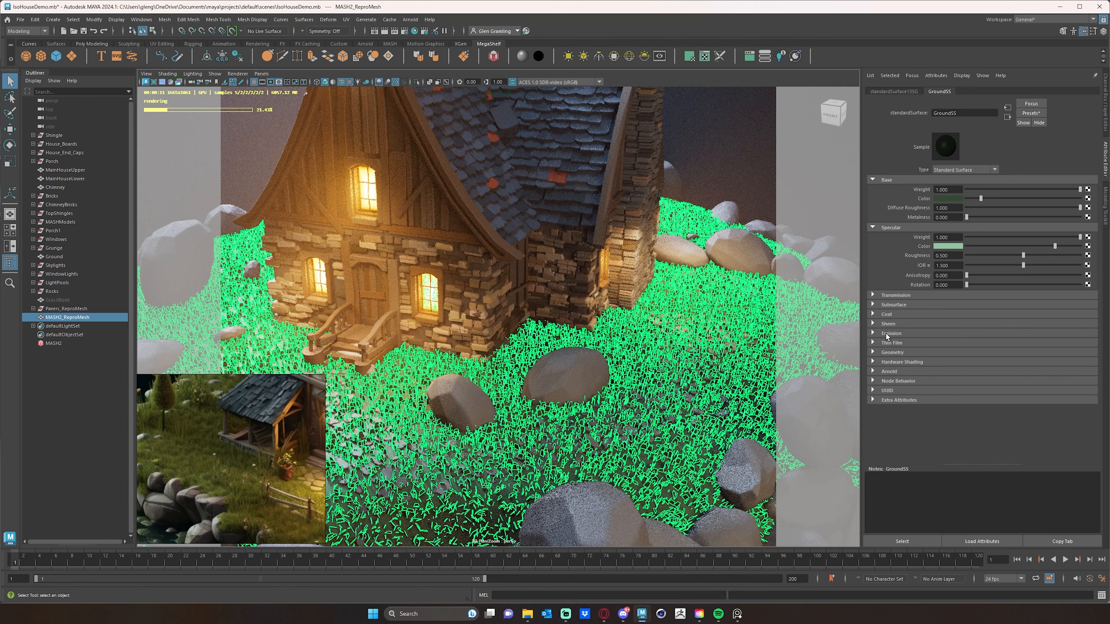
- View the whole diorama render with nothing selected
left_click(89, 412)
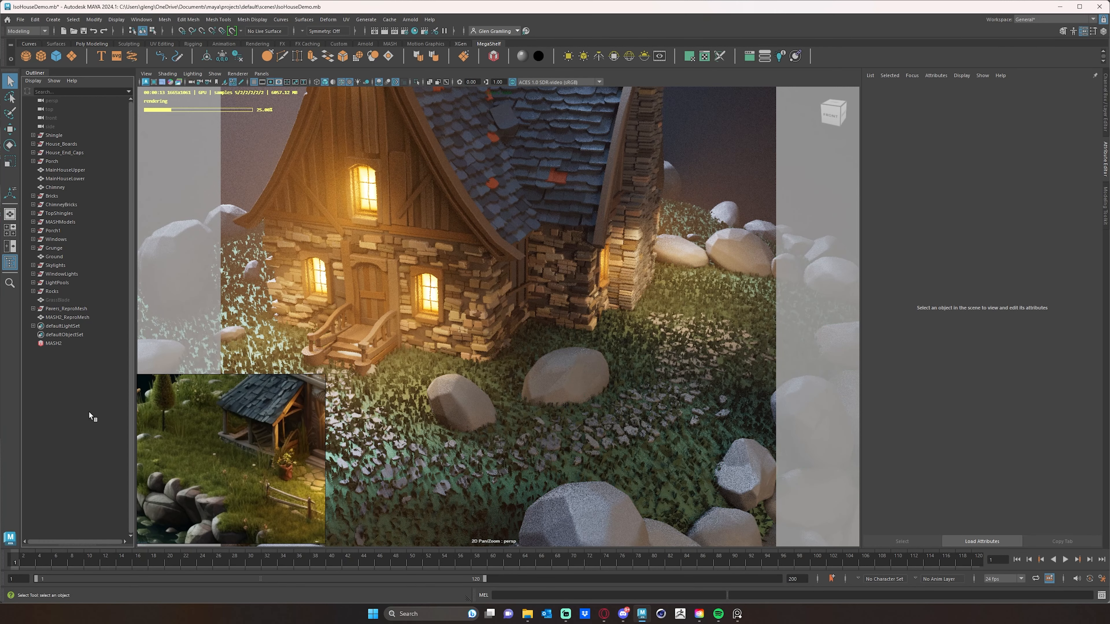
scroll(570, 373, "down", 8)
scroll(569, 372, "up", 4)
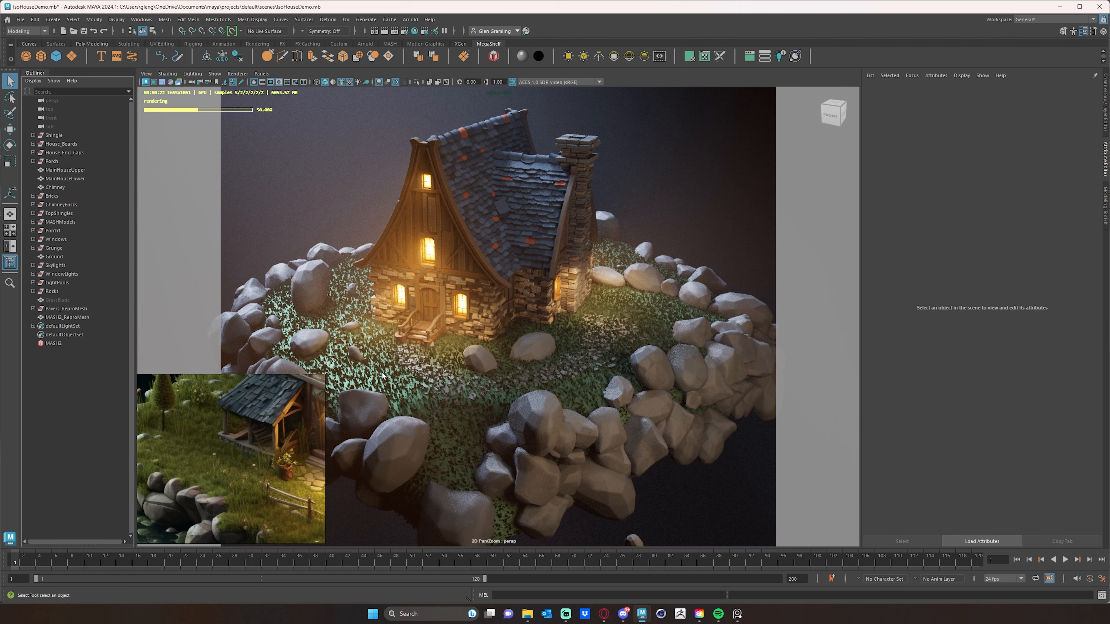
- Select the grass scatter and its MASH network, and inspect the Distribute and Random node settings up close
left_click(429, 385)
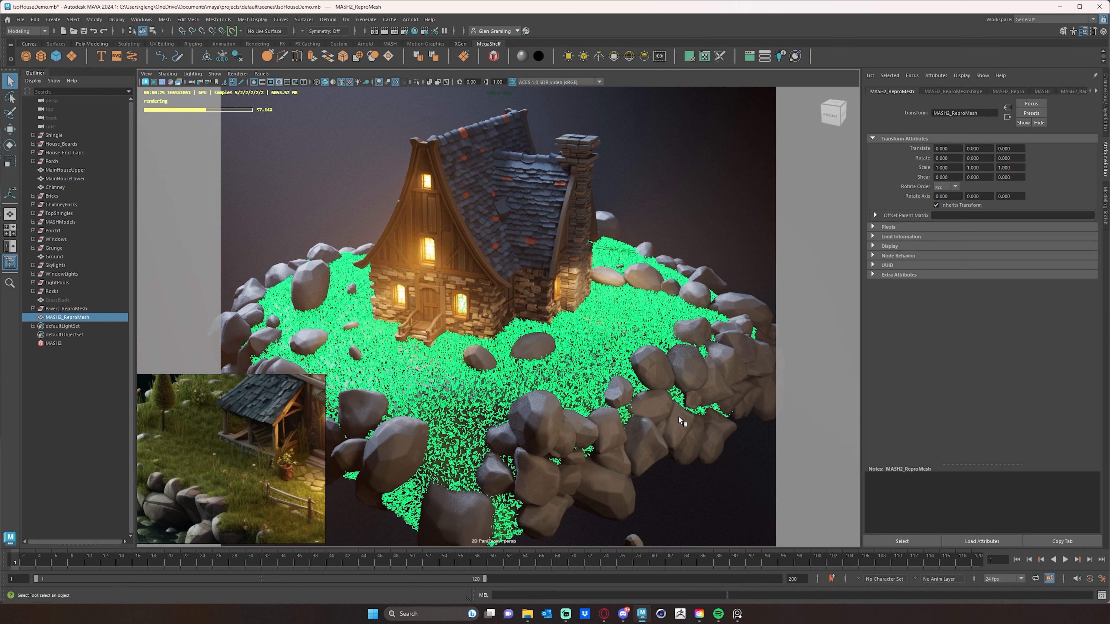
key("Escape")
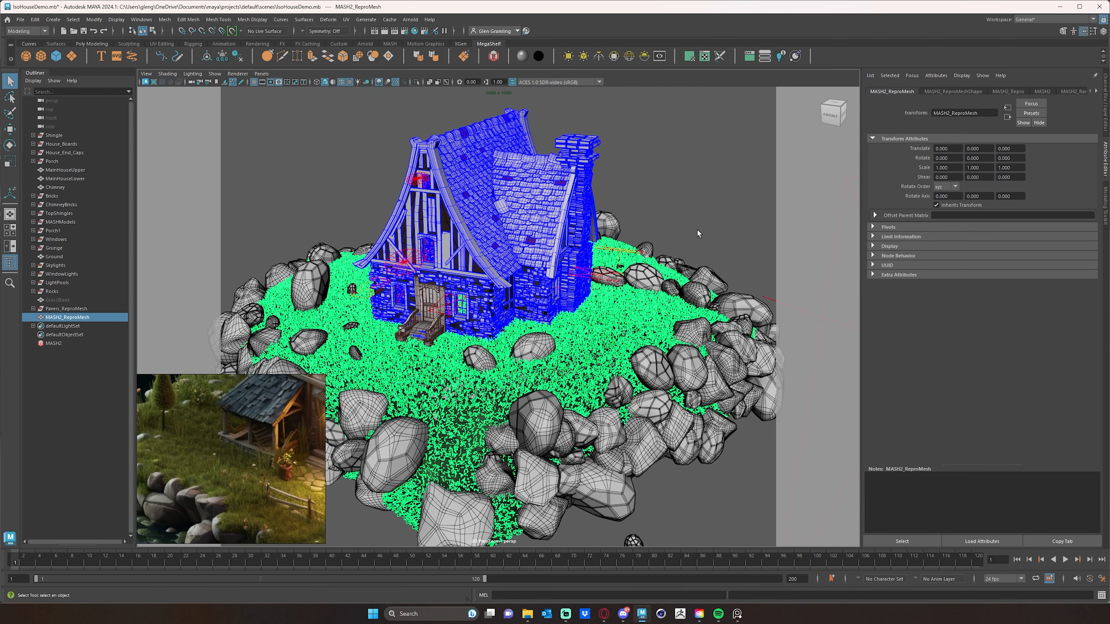
left_click(53, 343)
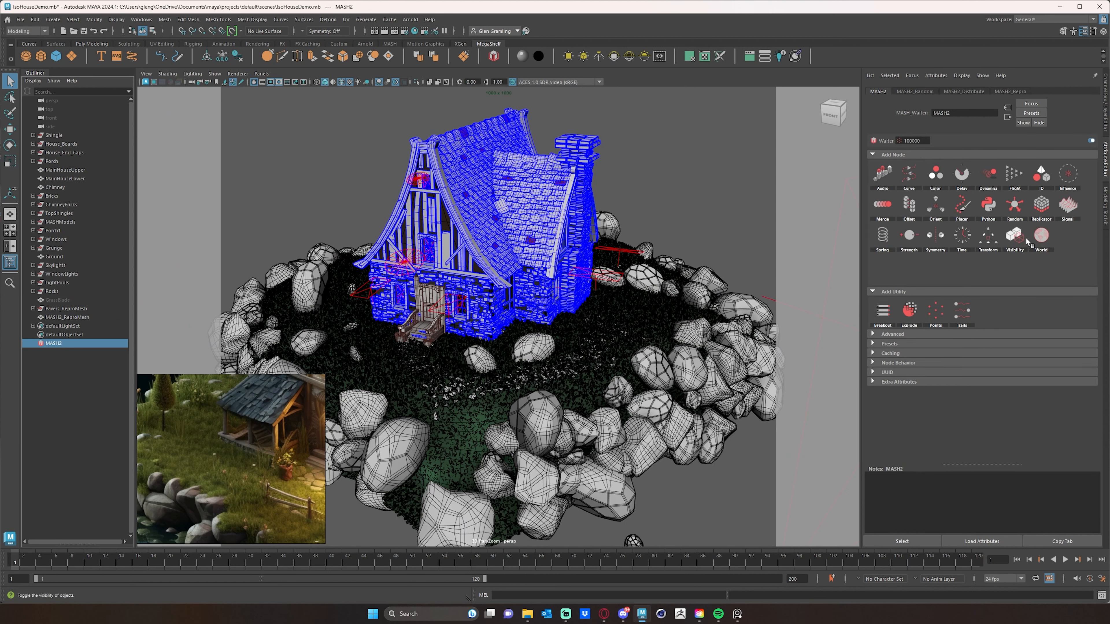
left_click(968, 91)
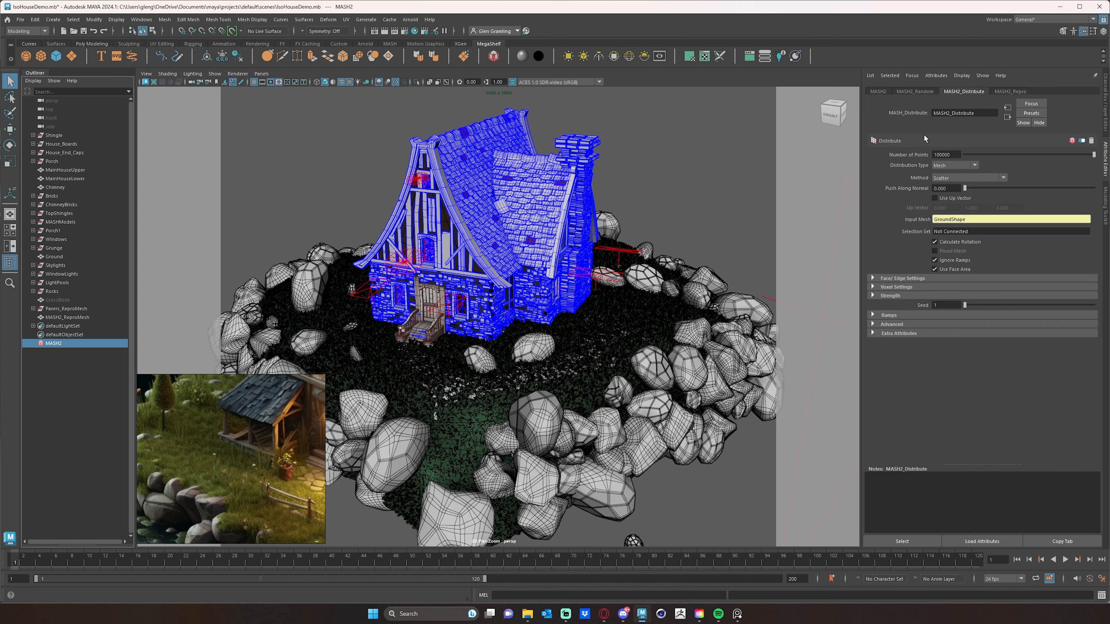
left_click(909, 92)
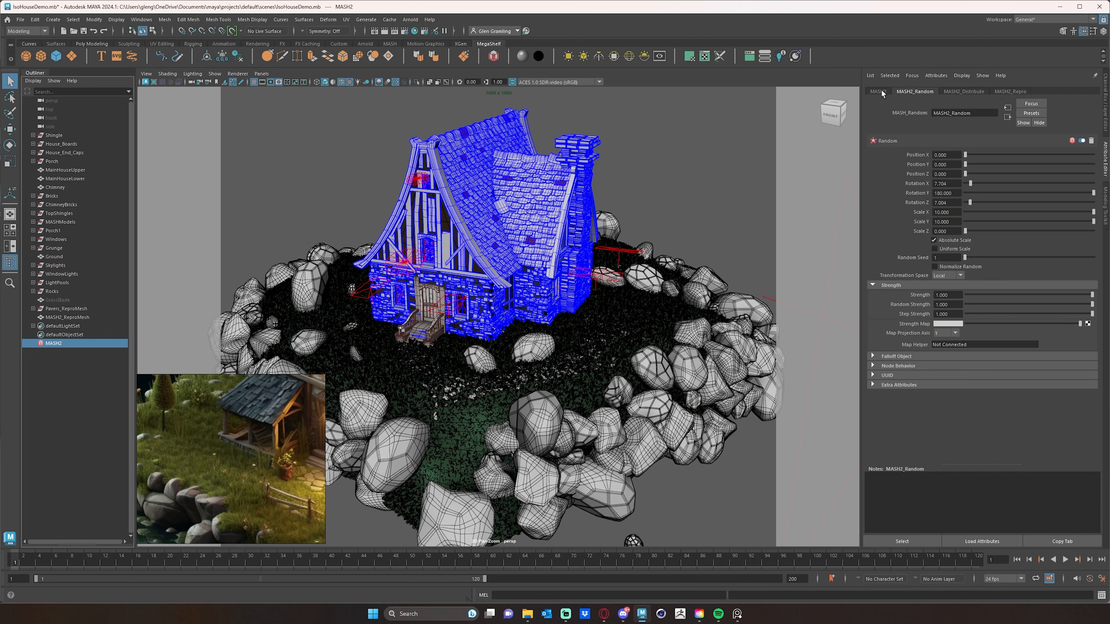
left_click(957, 249)
left_click(957, 250)
scroll(533, 368, "up", 5)
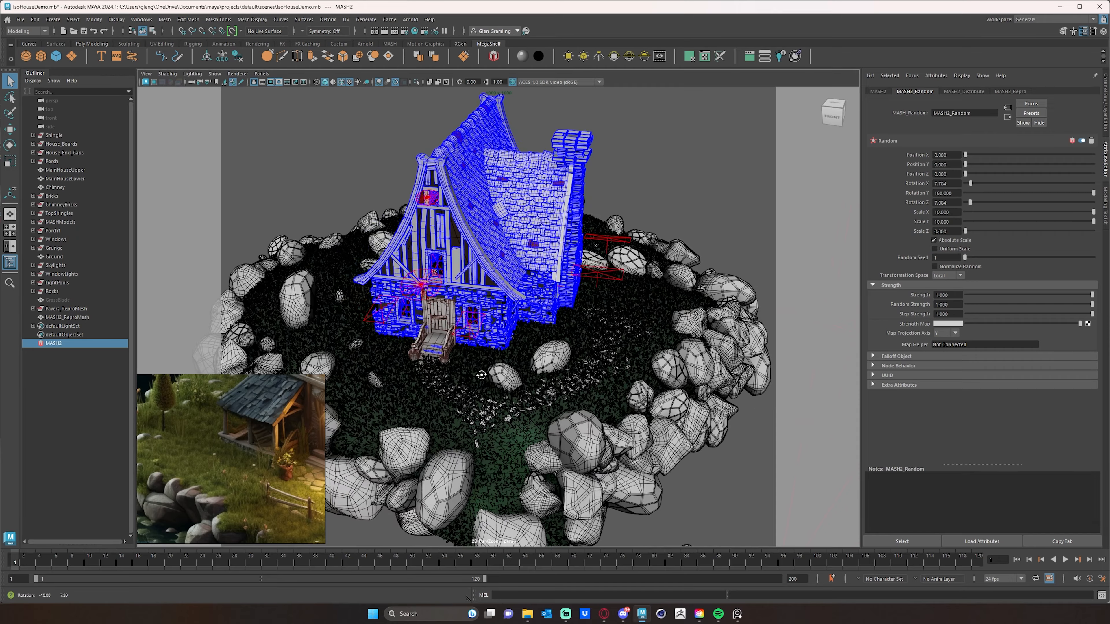
scroll(533, 368, "up", 4)
middle_click_drag(533, 368, 590, 227, "alt")
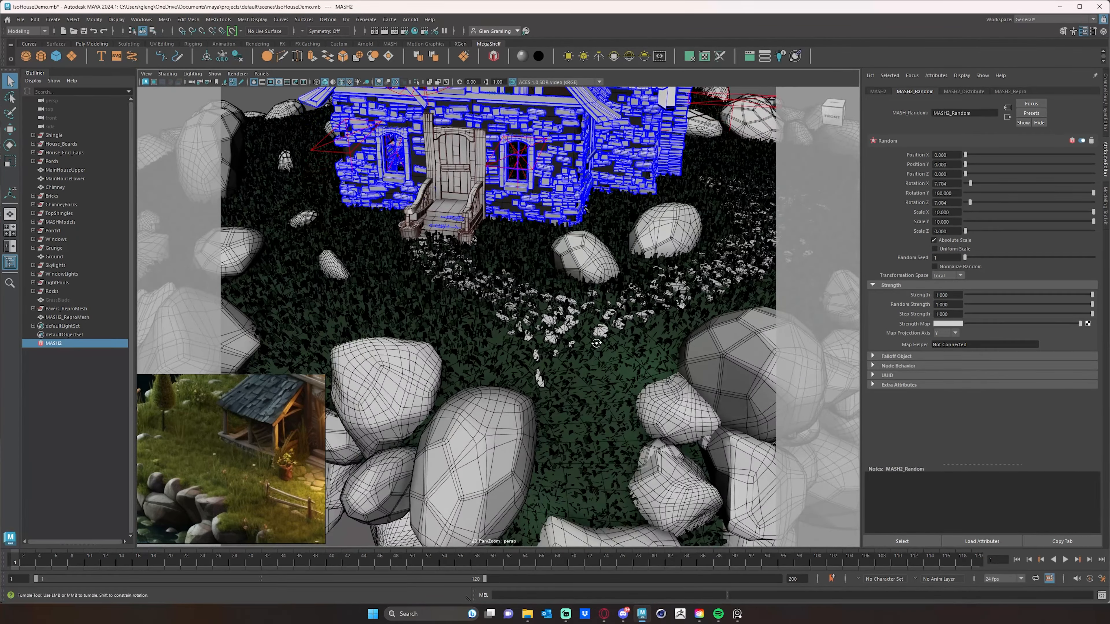
left_click_drag(583, 361, 594, 342, "alt")
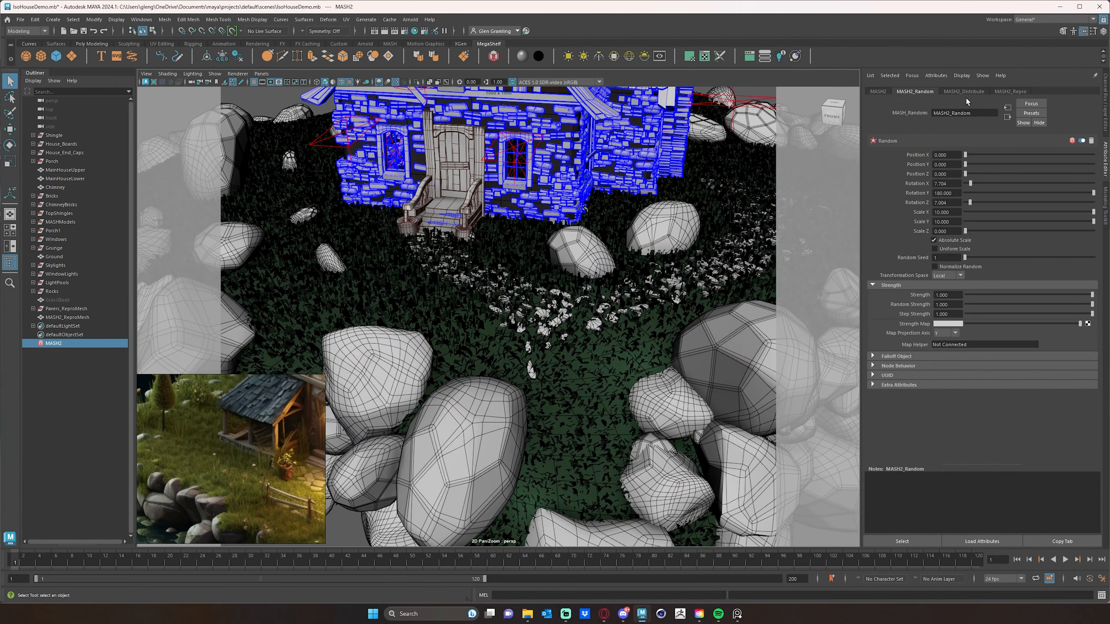
- Set the Distribute node's number of points to 300000
left_click(969, 91)
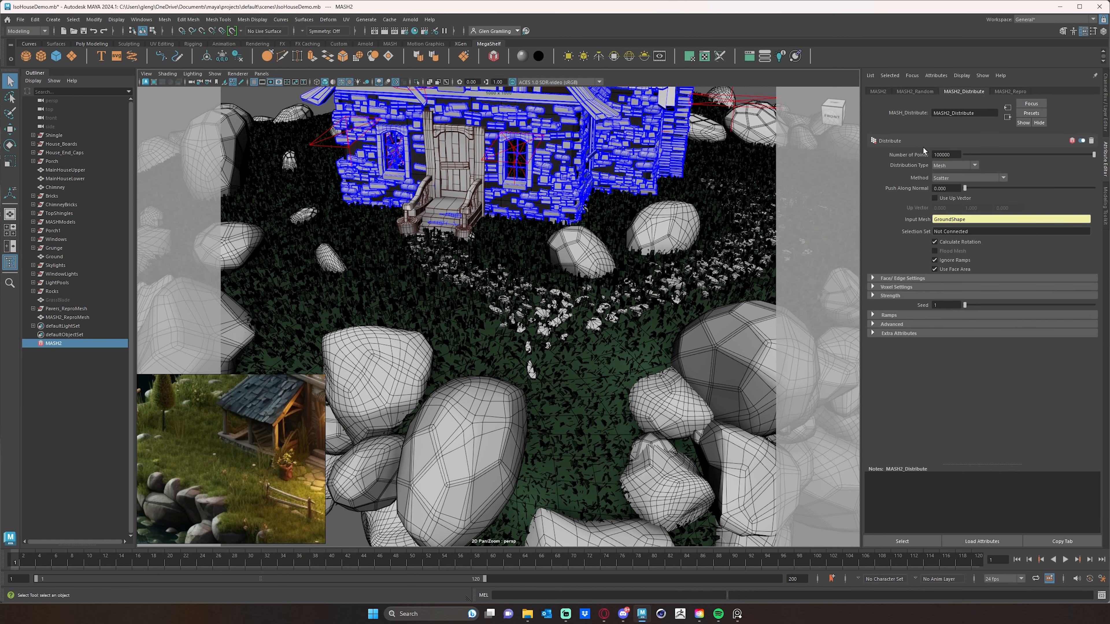
left_click(935, 154)
type("3")
key("Return")
left_click_drag(656, 312, 601, 328, "alt")
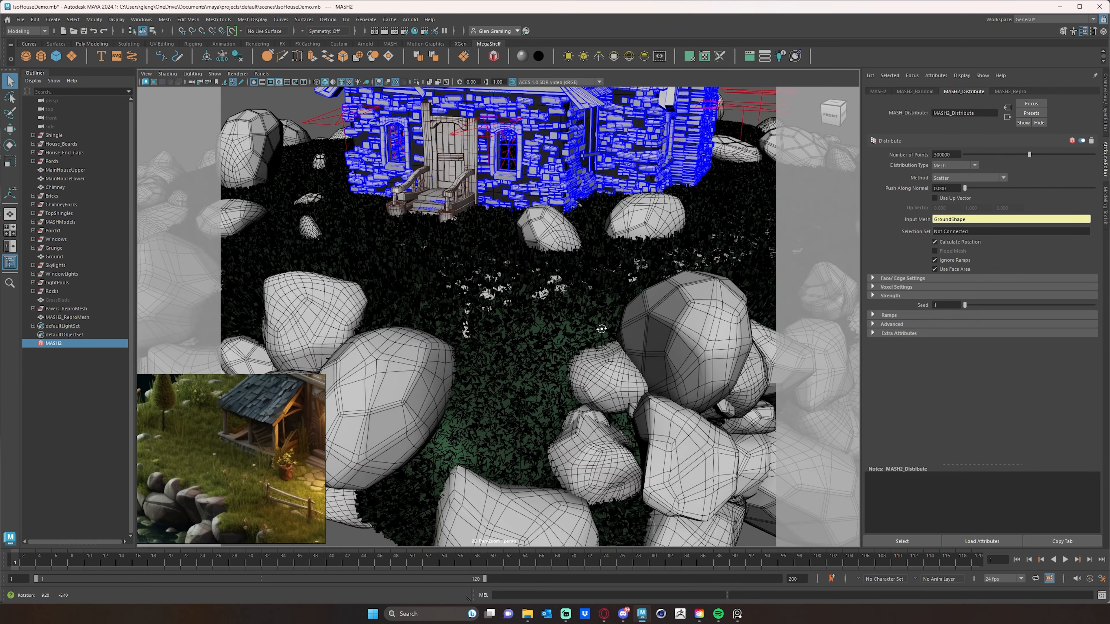
right_click_drag(601, 328, 665, 315, "alt")
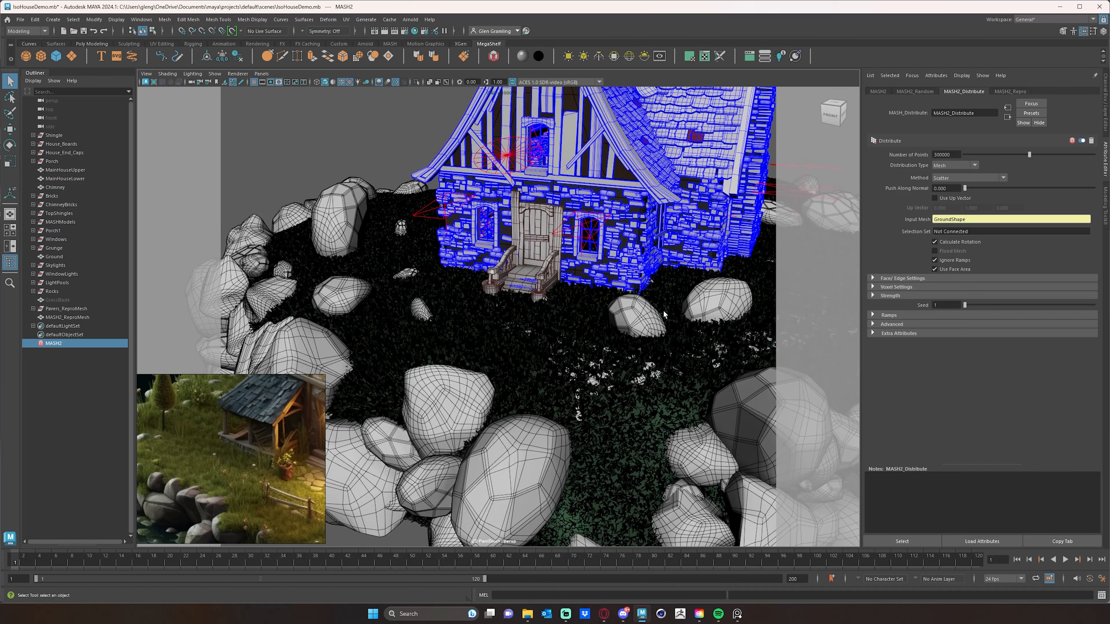
- Lower the Random node's Scale X to about 2.279
left_click(916, 91)
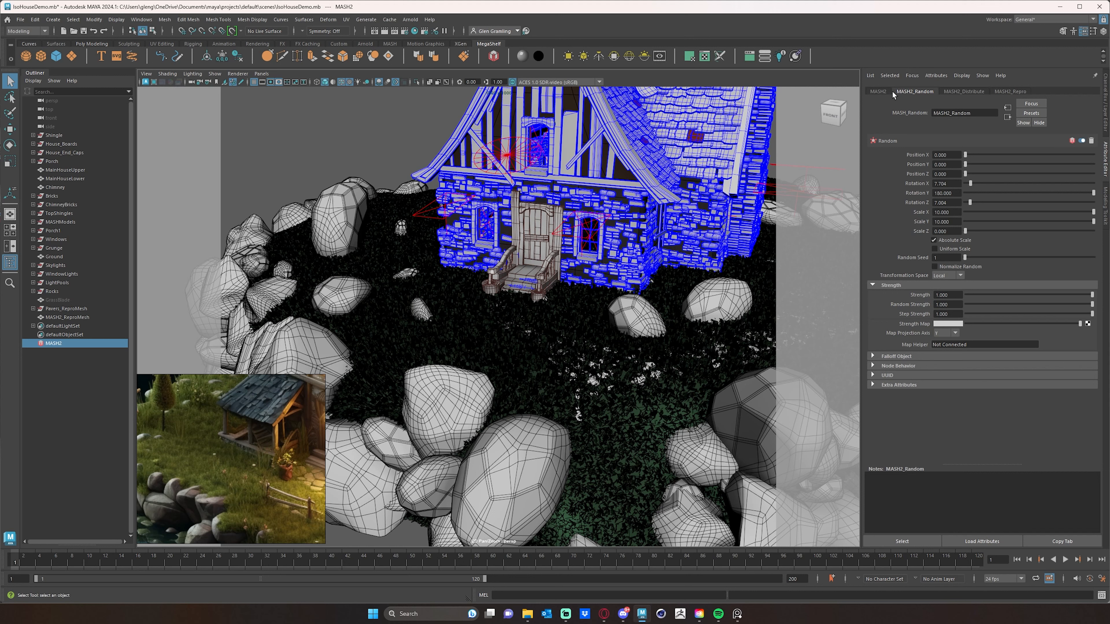
left_click(878, 91)
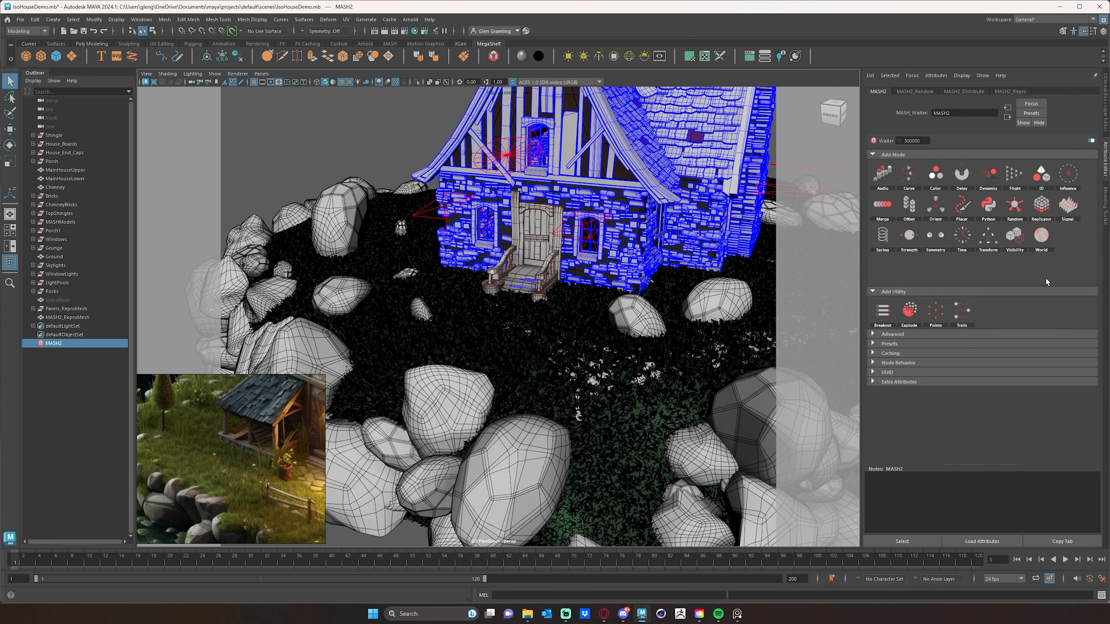
left_click(918, 92)
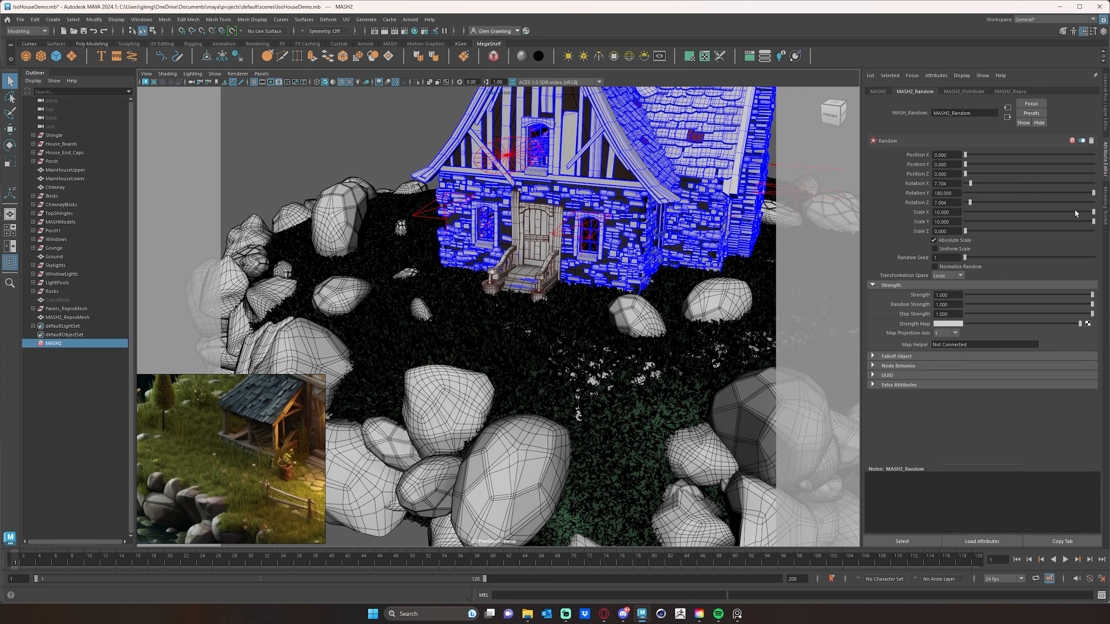
left_click_drag(1089, 212, 1087, 212)
left_click_drag(1033, 211, 1030, 212)
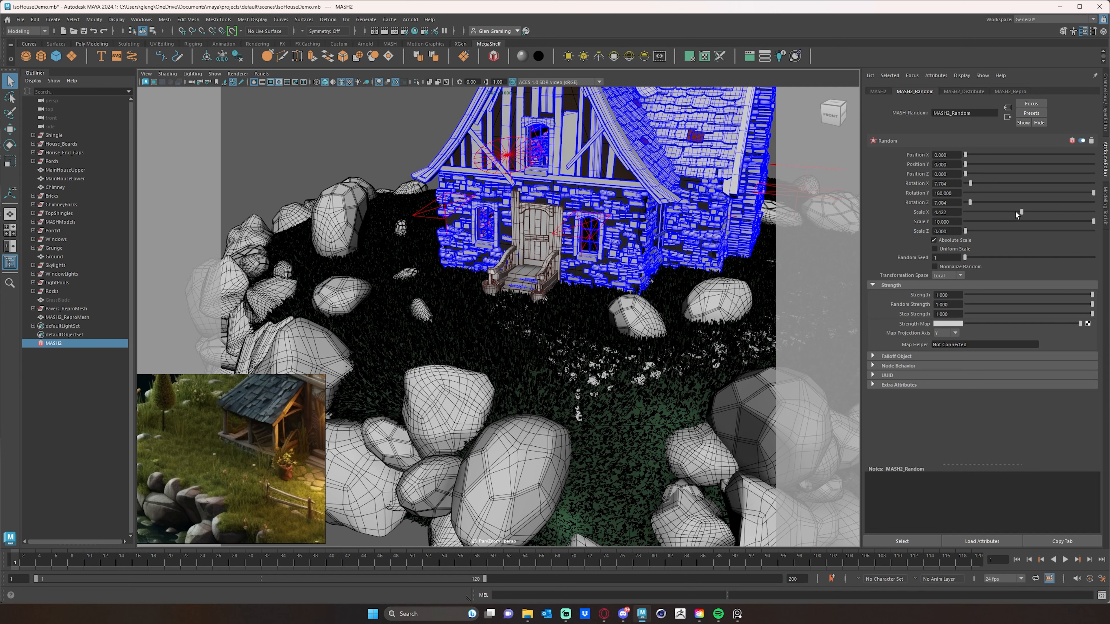
left_click_drag(1001, 211, 1000, 212)
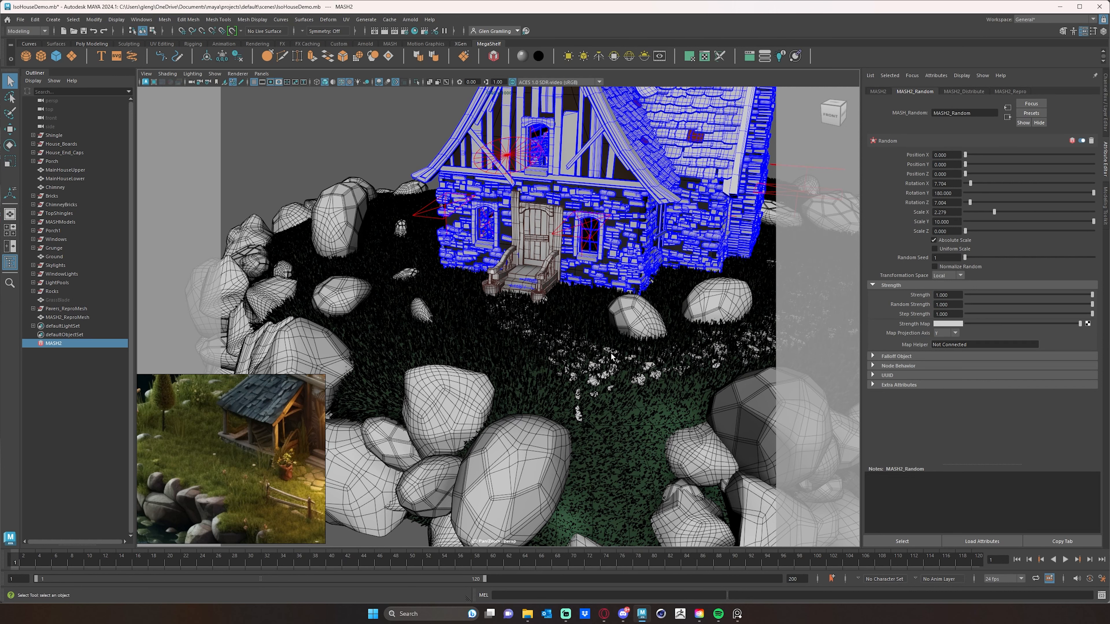
- Preview the grass render close-up and inspect the ground material's base color
left_click_drag(633, 341, 551, 349, "alt")
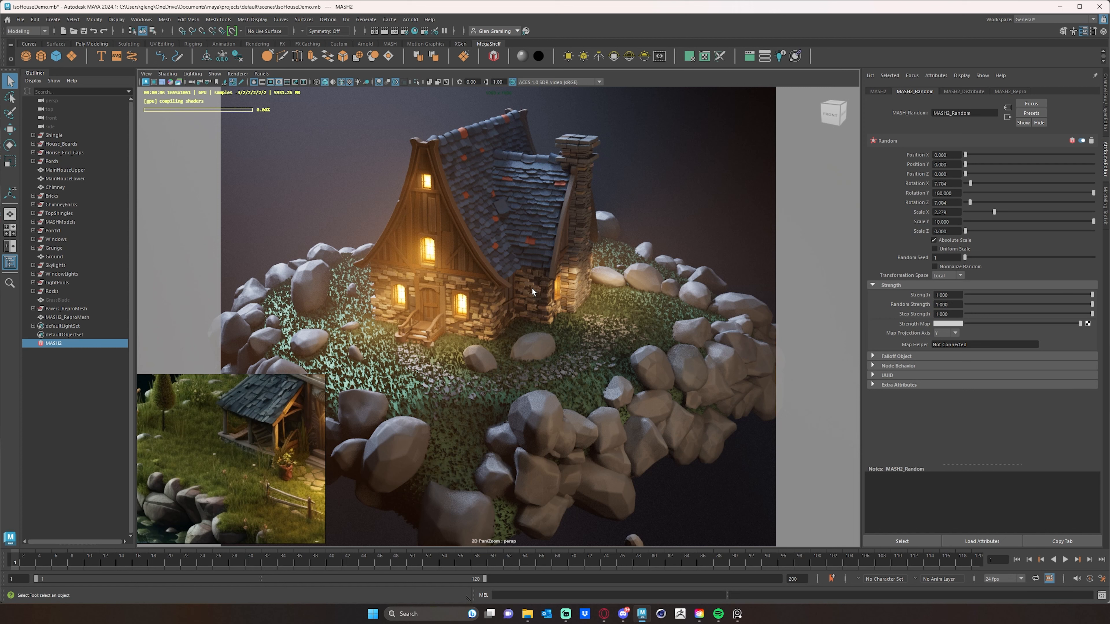
scroll(531, 287, "up", 3)
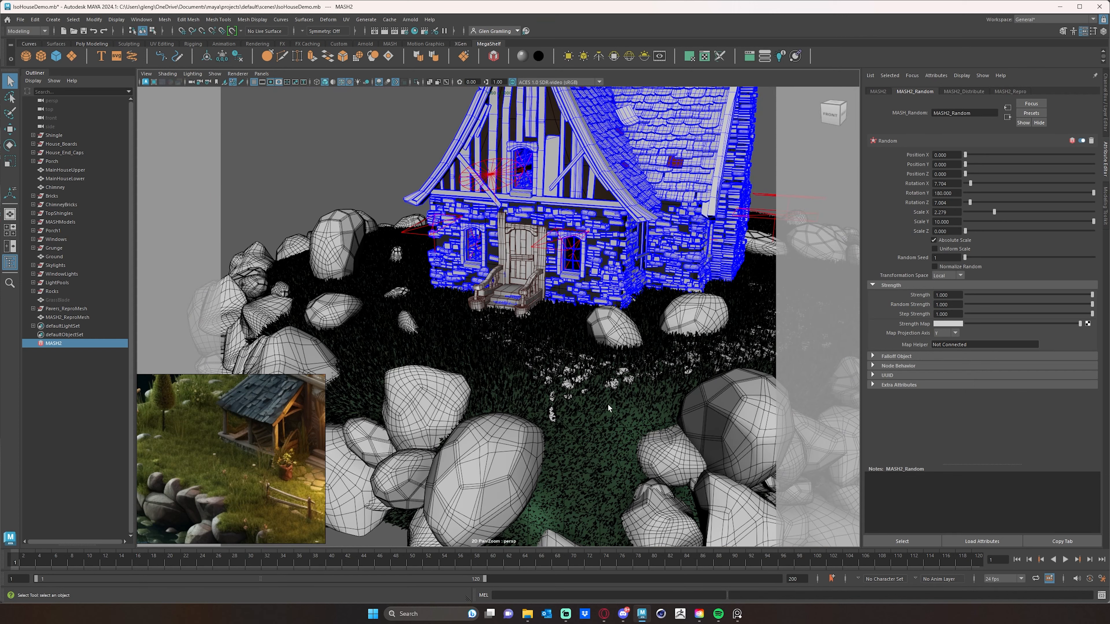
left_click_drag(607, 403, 615, 424, "alt")
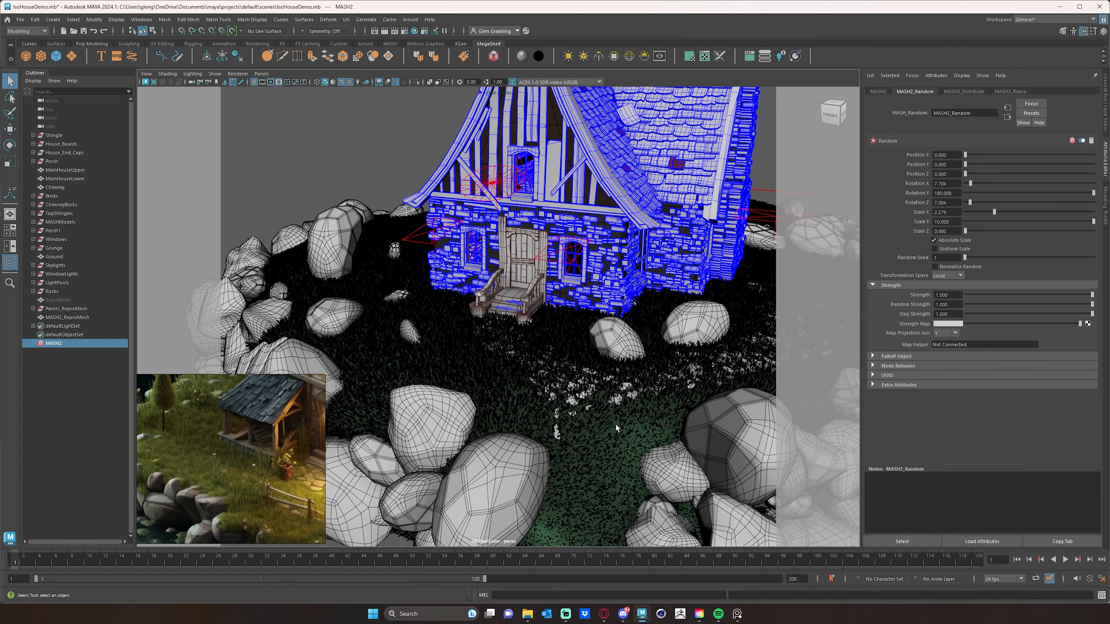
left_click(616, 425)
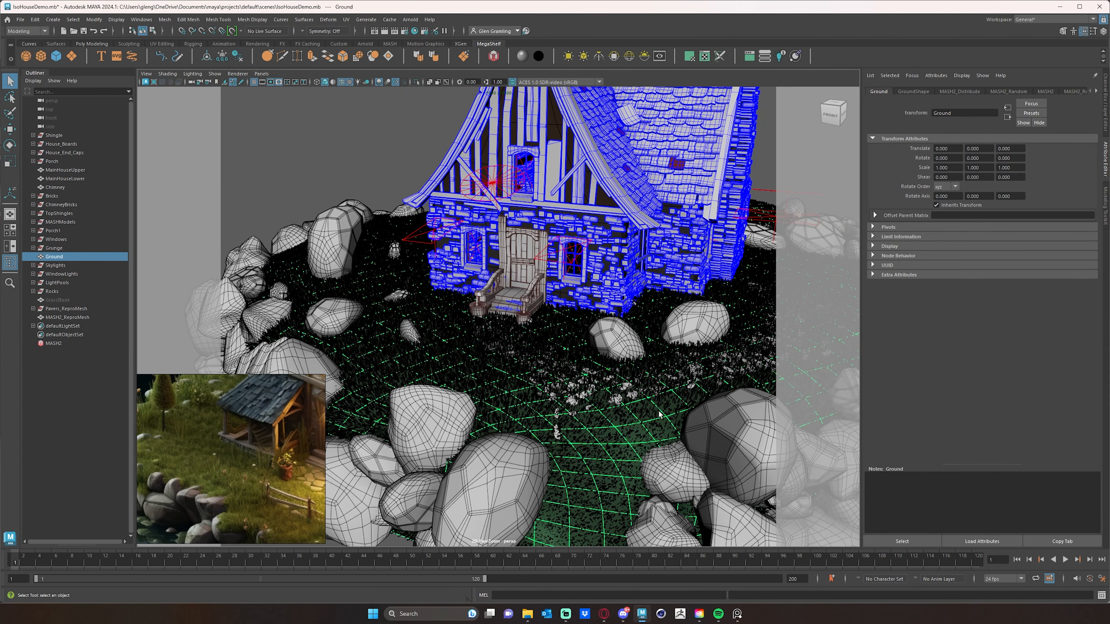
right_click_drag(612, 433, 618, 573)
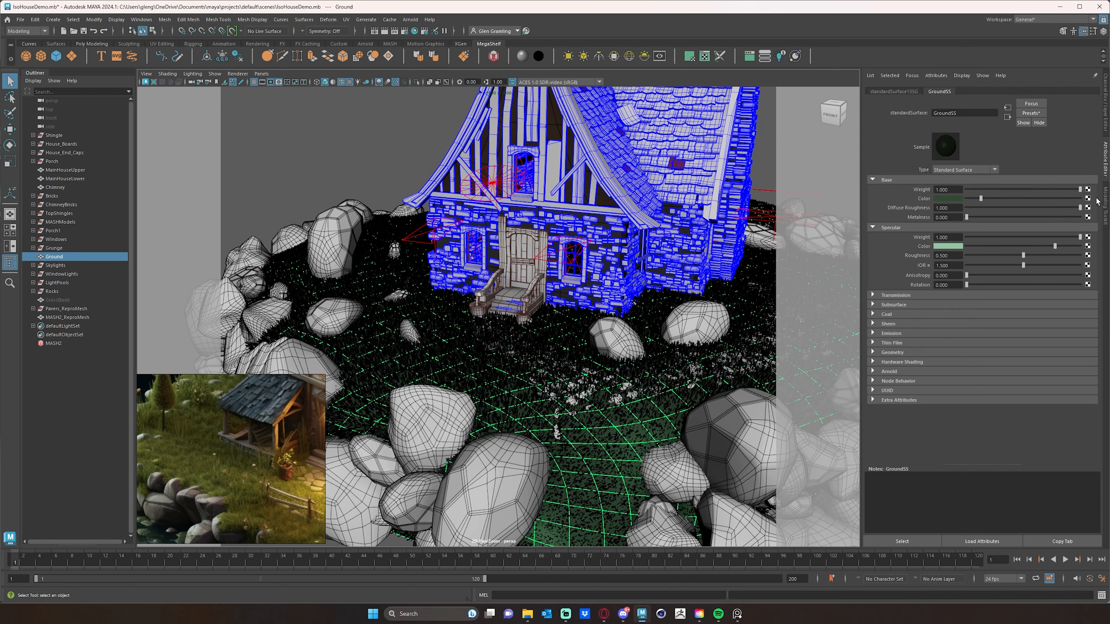
left_click(952, 198)
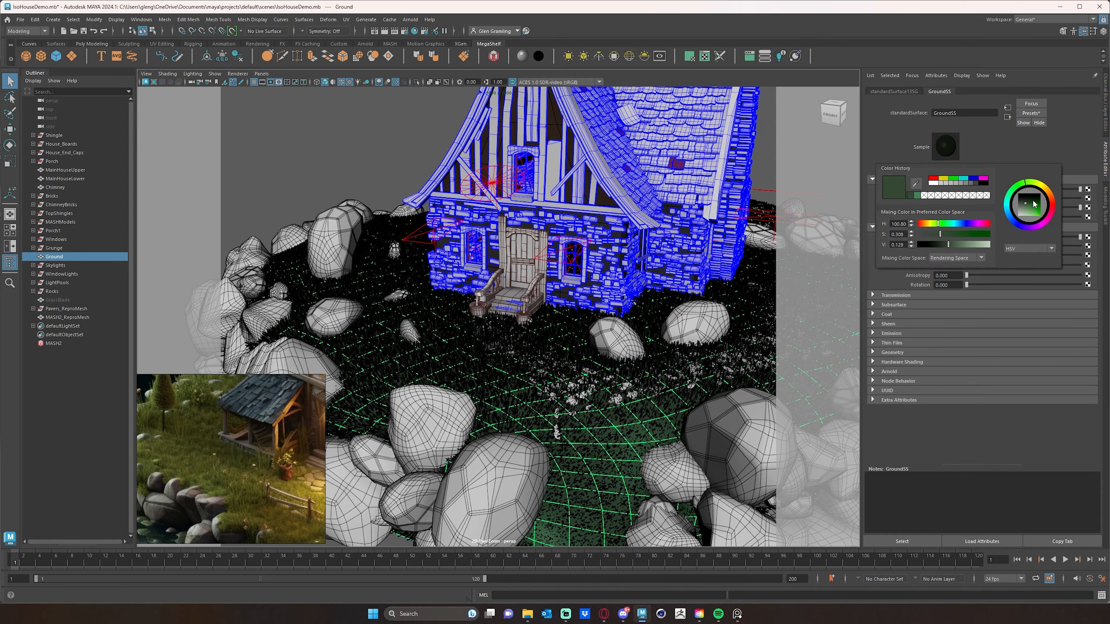
left_click_drag(1030, 183, 1045, 188)
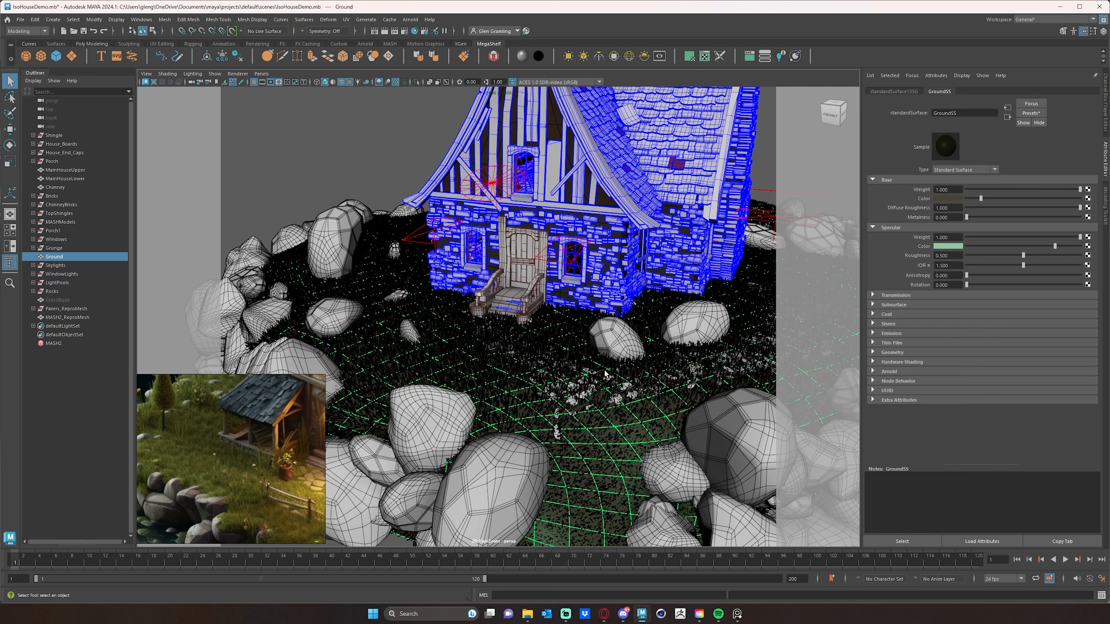
- Assign a new Standard Surface material to the grass blades and name it GrassMatt
left_click(523, 400)
right_click(523, 398)
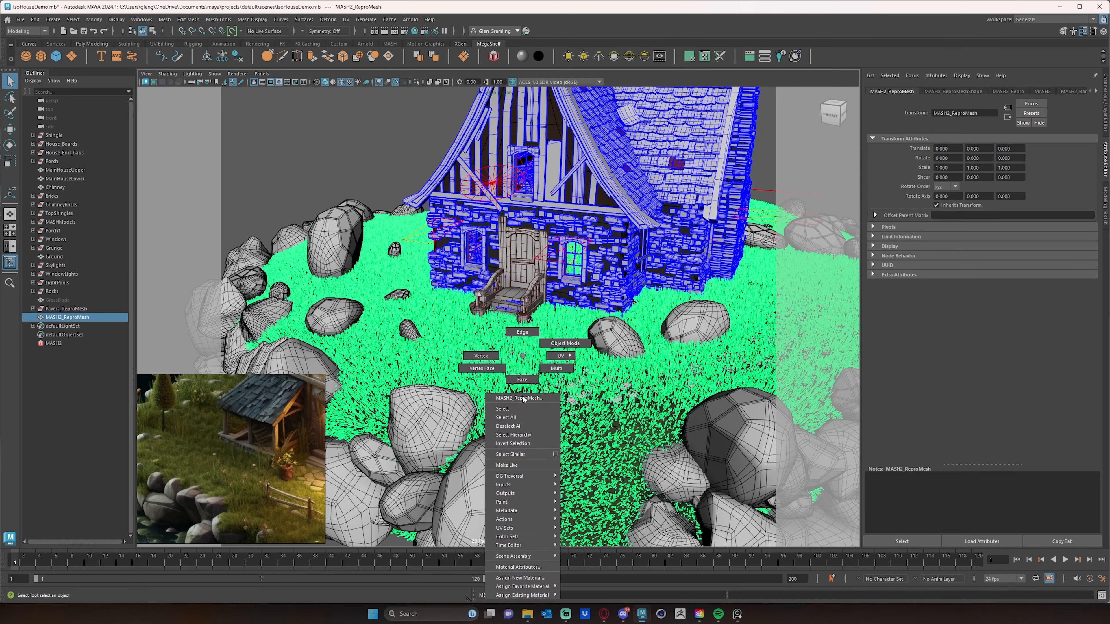
mouse_move(533, 597)
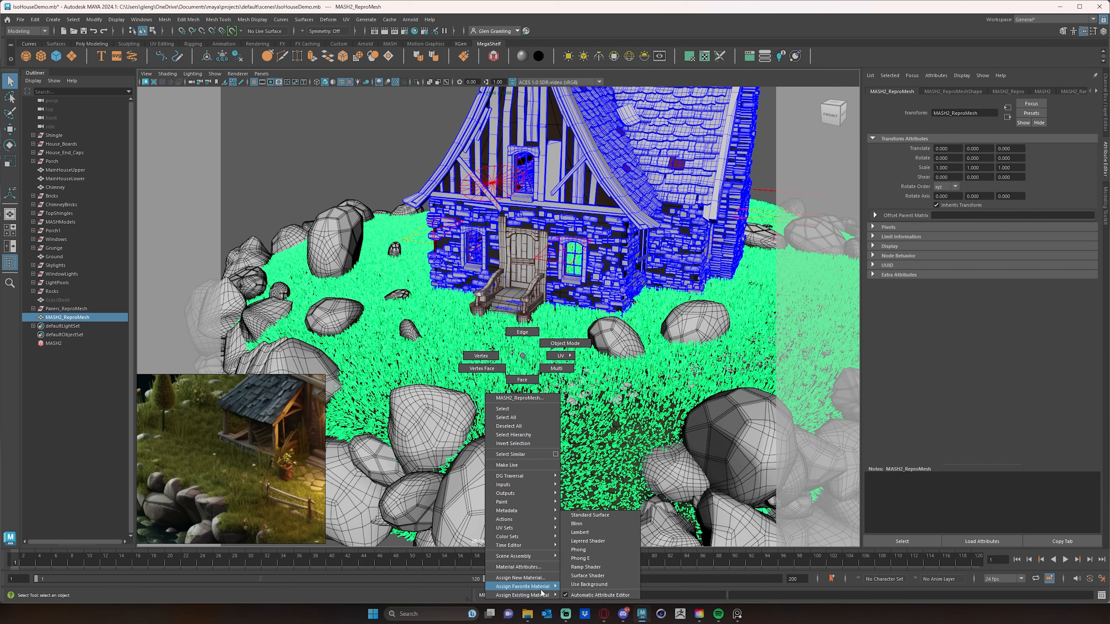
left_click(589, 515)
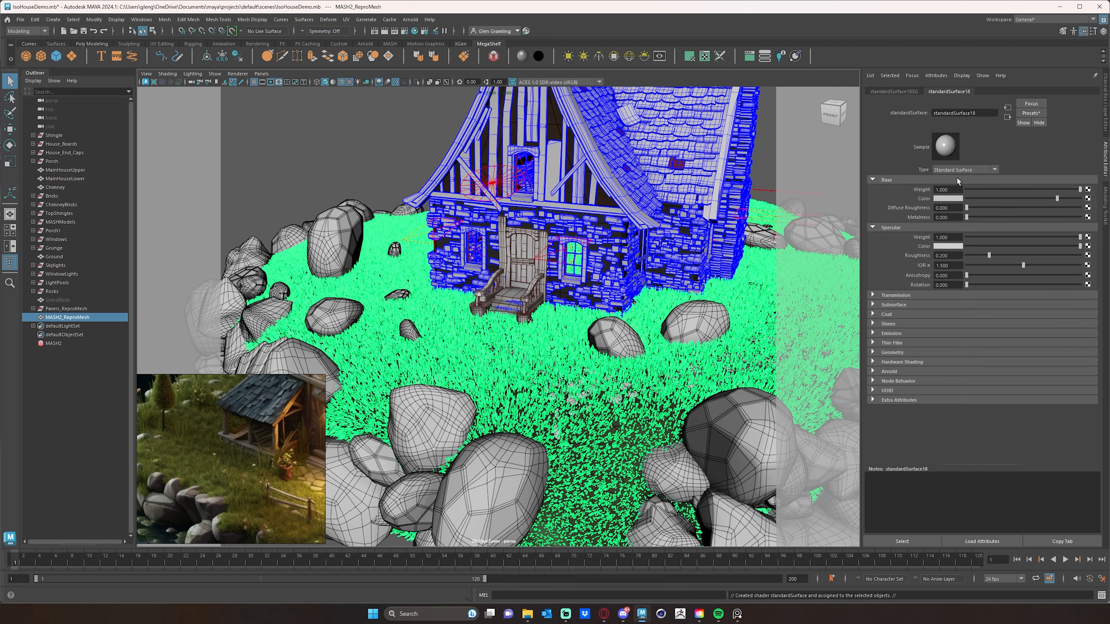
double_click(983, 112)
type("GrassMatt")
key("Return")
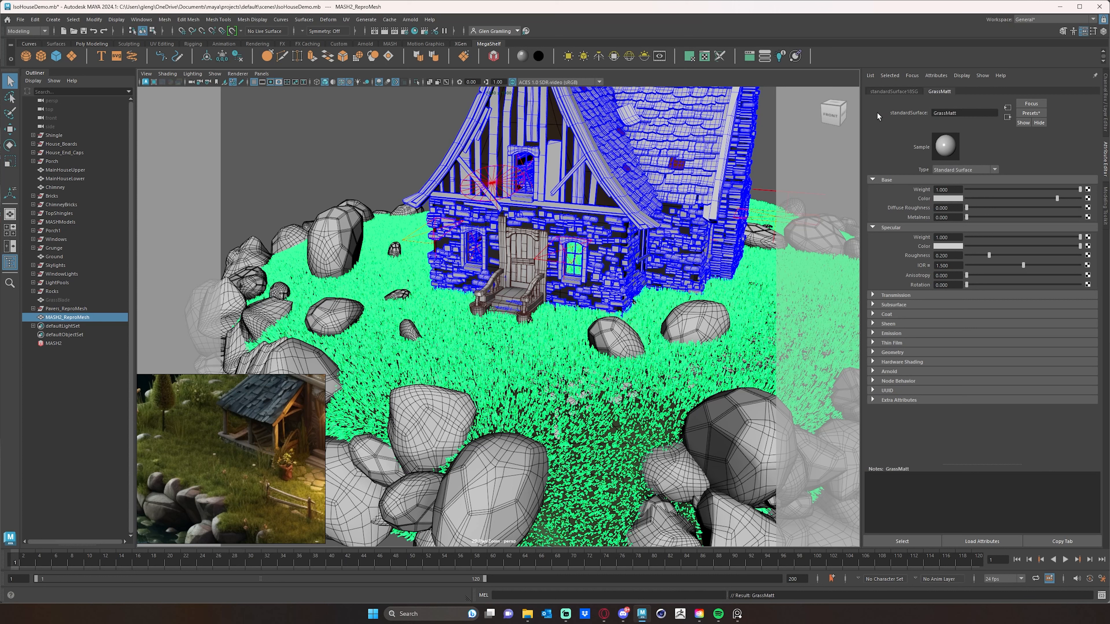
- Give GrassMatt a green base color from the color history and set its specular roughness to 0.5
left_click(940, 200)
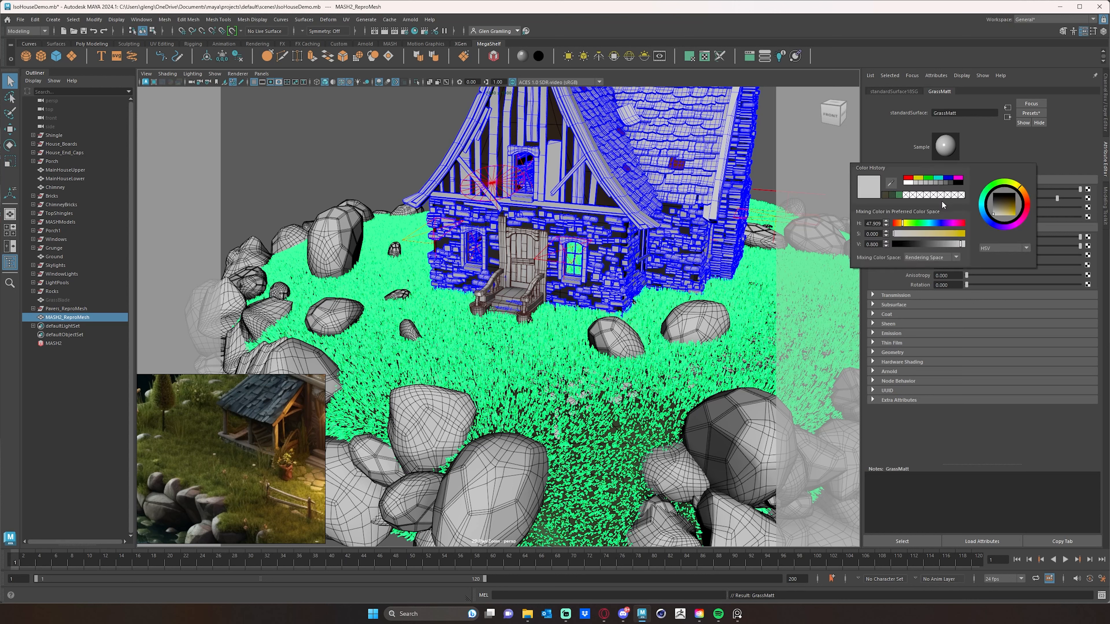
left_click(899, 195)
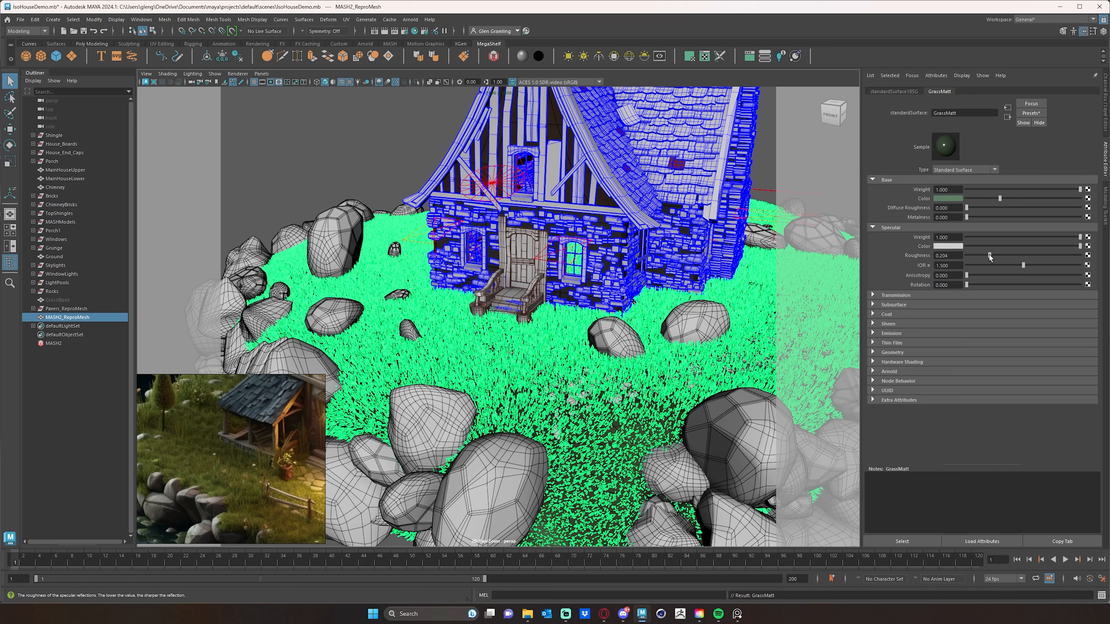
mouse_move(1013, 254)
left_mouse_down()
mouse_move(1098, 259)
mouse_move(1008, 258)
left_mouse_up()
left_click_drag(1024, 258, 1022, 258)
- Raise the ground material's specular roughness to about 0.985 and reselect the MASH network
scroll(584, 351, "up", 3)
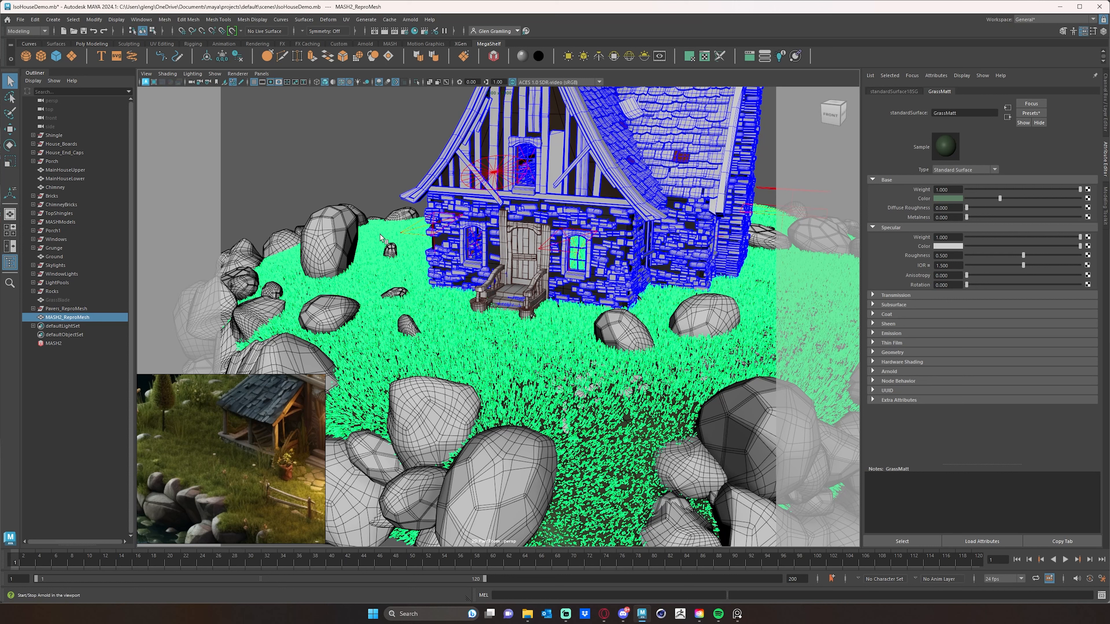
left_click(83, 395)
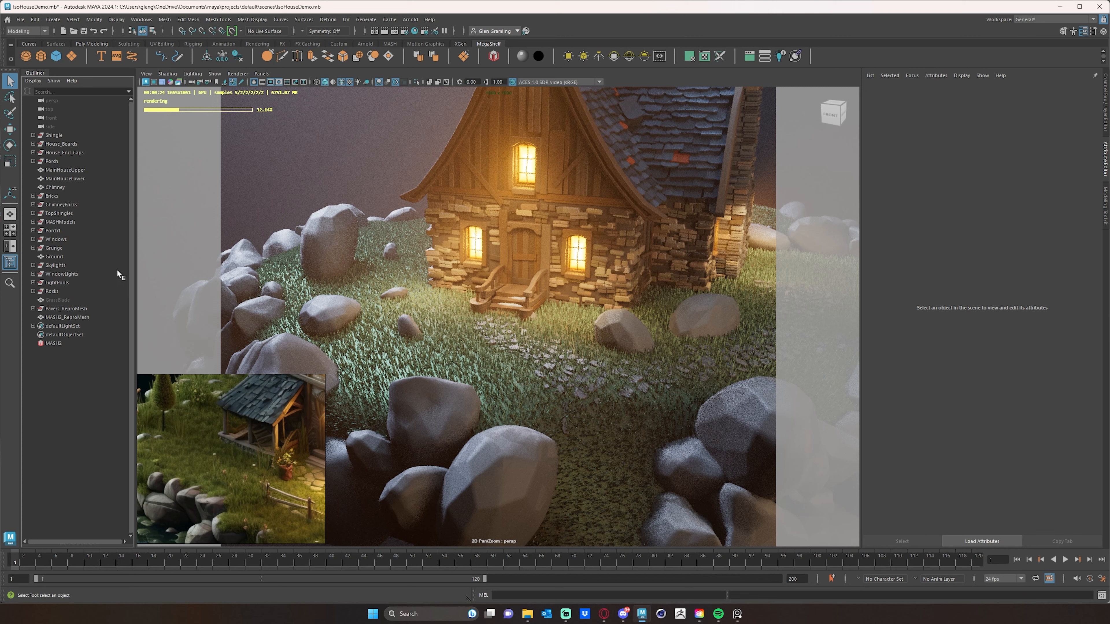
left_click(518, 385)
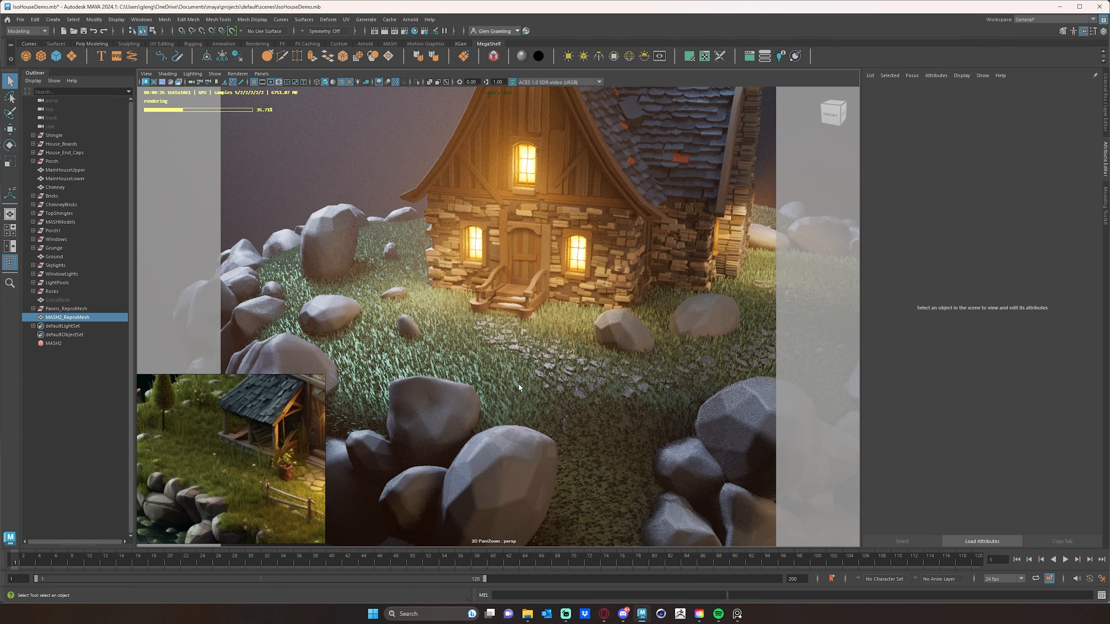
left_click(629, 422)
right_click_drag(630, 422, 647, 572)
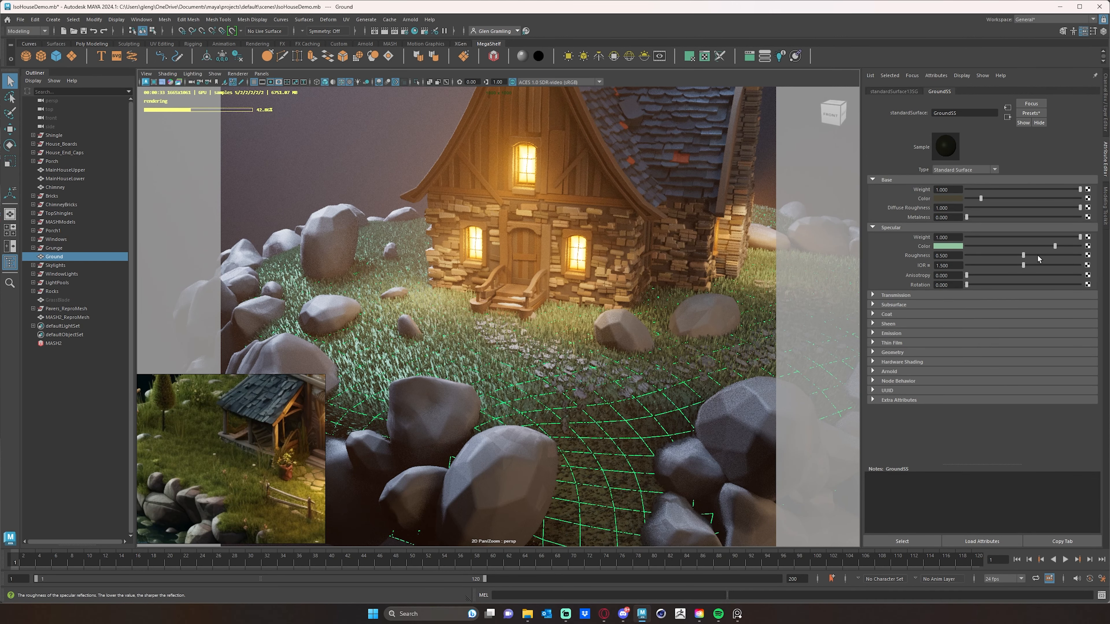
left_click_drag(1025, 255, 1077, 256)
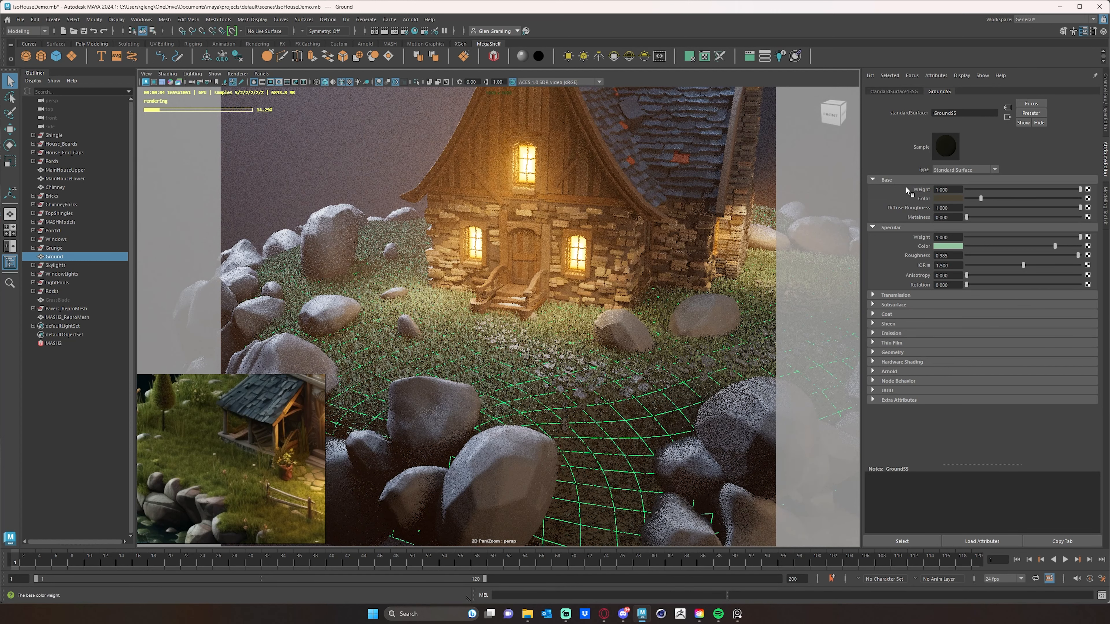
left_click(54, 344)
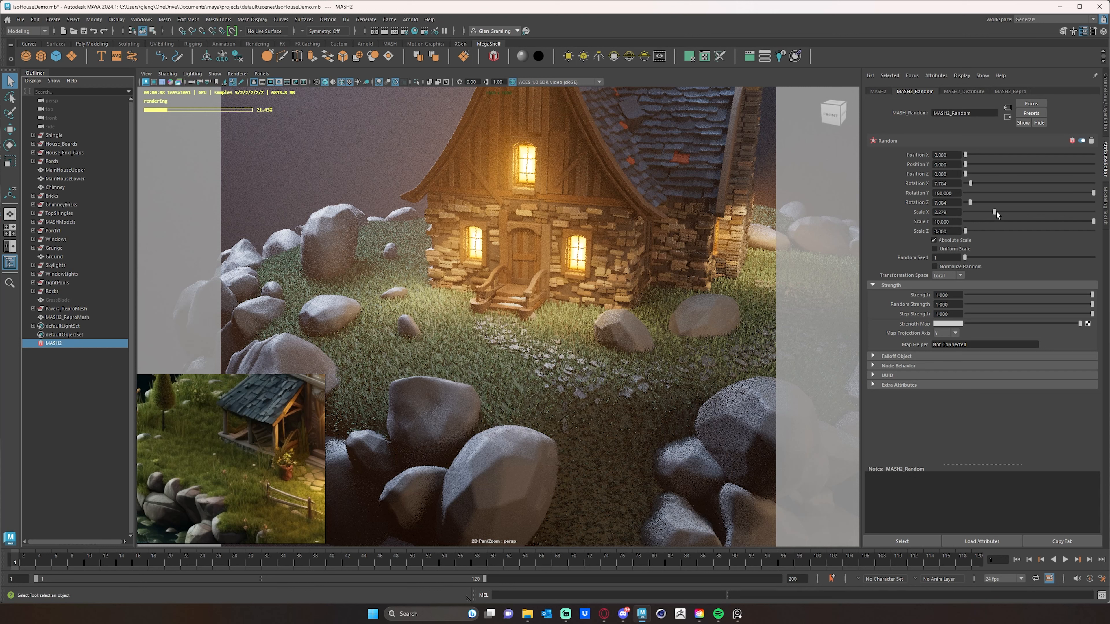
- Raise the random node's Scale X to about 9.66
left_click(1048, 211)
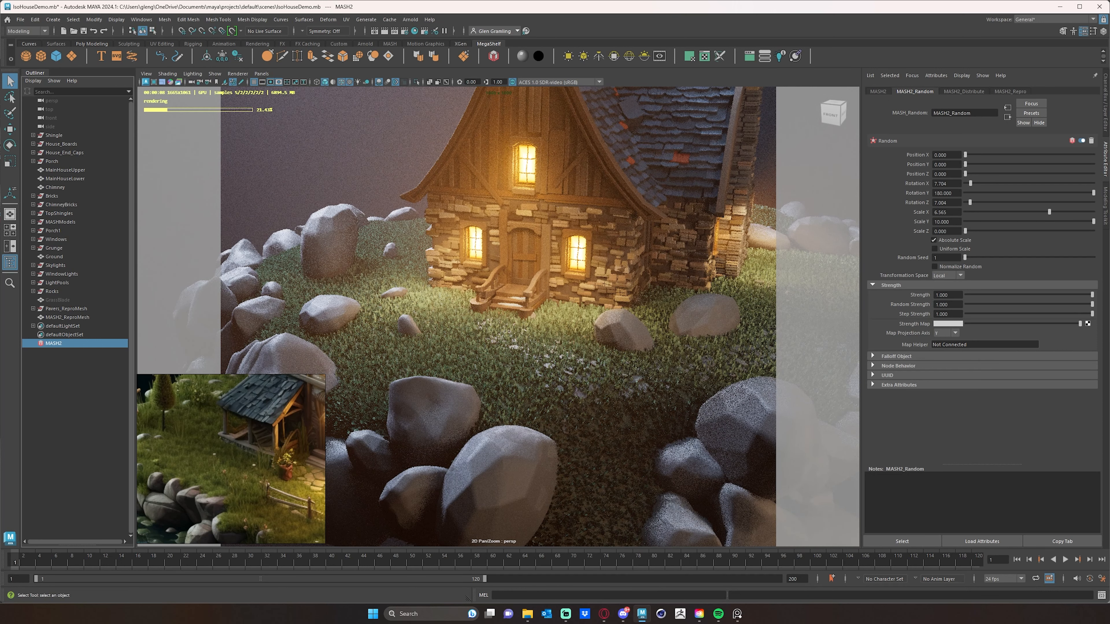
left_click_drag(1053, 213, 1071, 211)
left_click(1077, 212)
left_click_drag(1080, 211, 1088, 211)
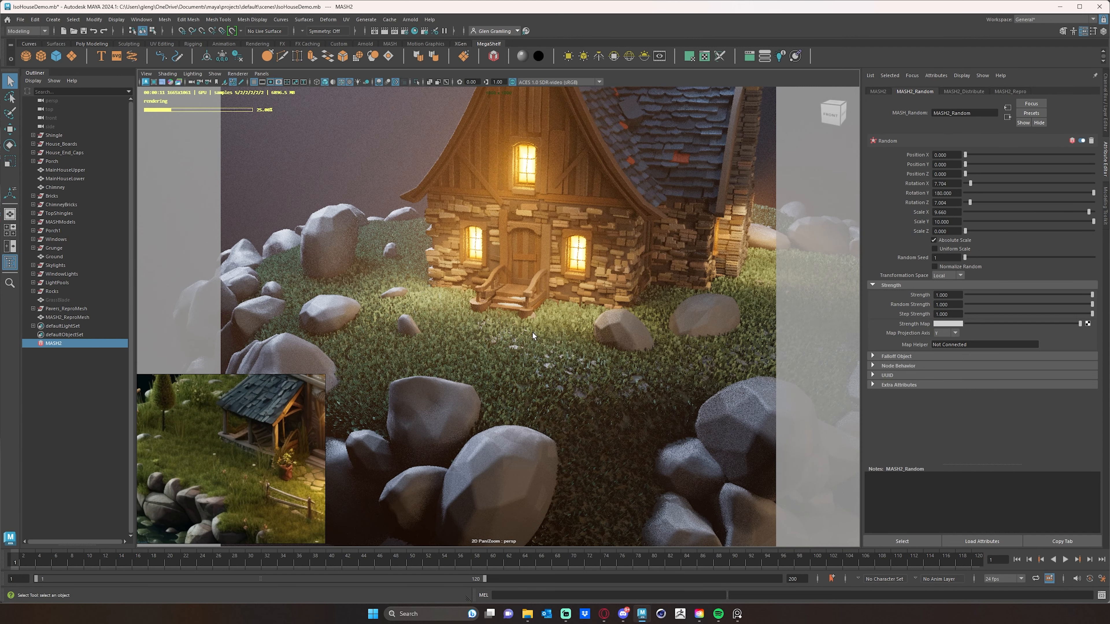
- Set the Distribute node's number of points to 100000
right_click_drag(517, 318, 474, 315, "alt")
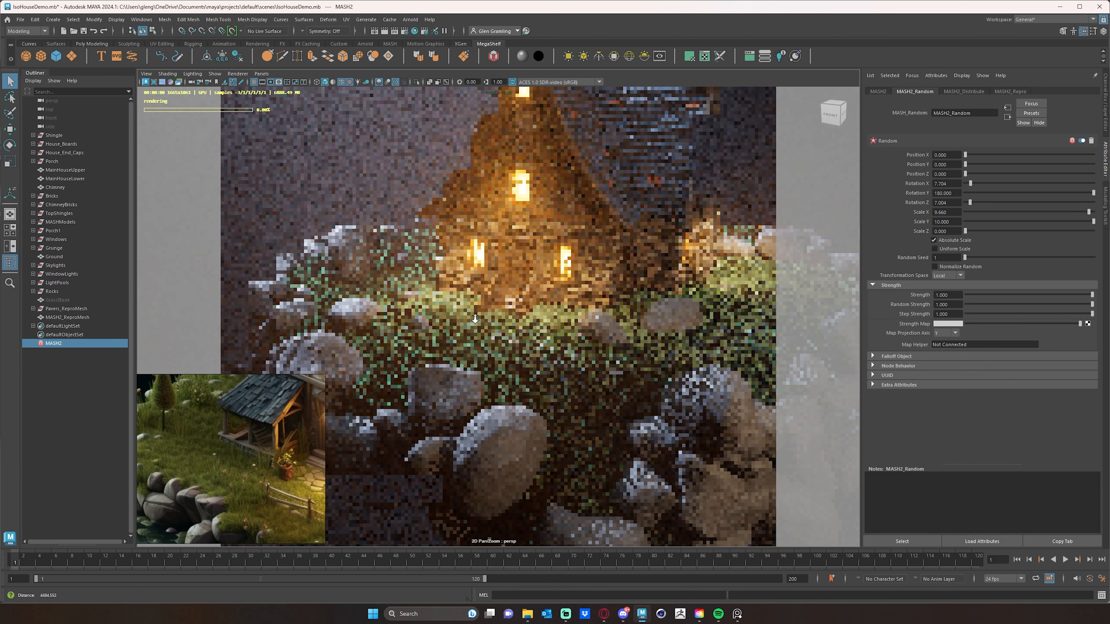
middle_click_drag(568, 311, 529, 308, "alt")
right_click_drag(529, 308, 576, 312, "alt")
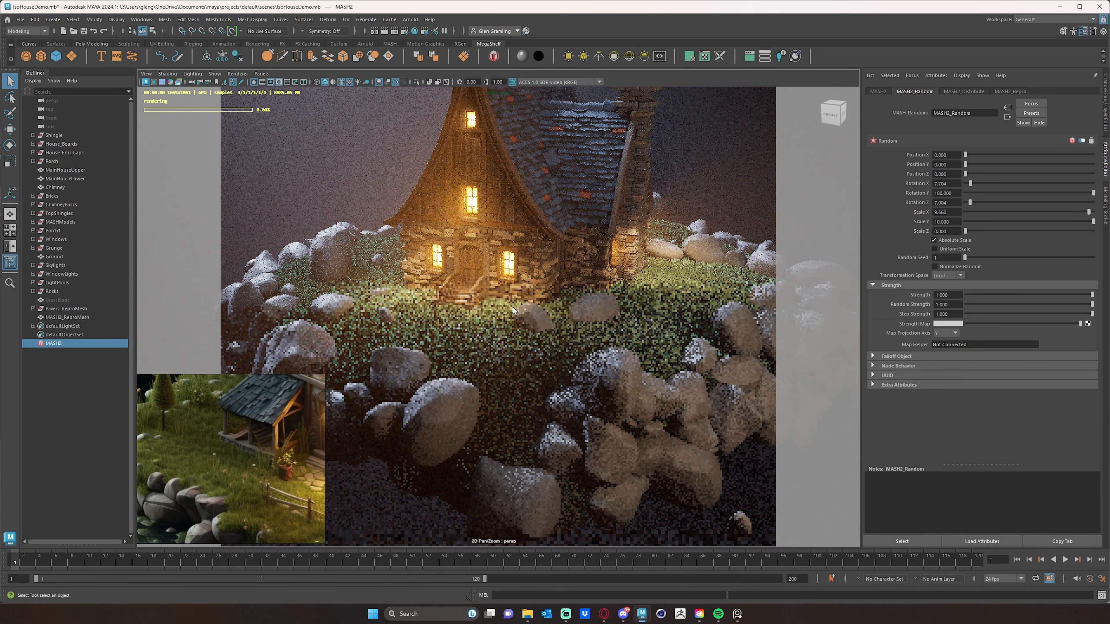
right_click_drag(514, 306, 527, 309, "alt")
left_click_drag(526, 308, 654, 328, "alt")
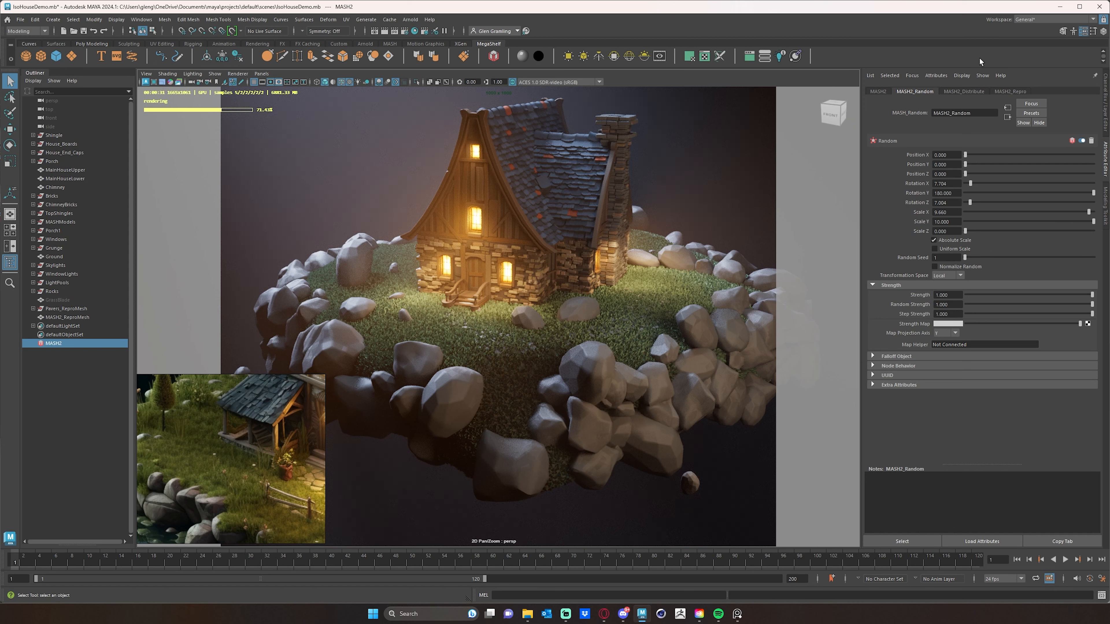
left_click(963, 90)
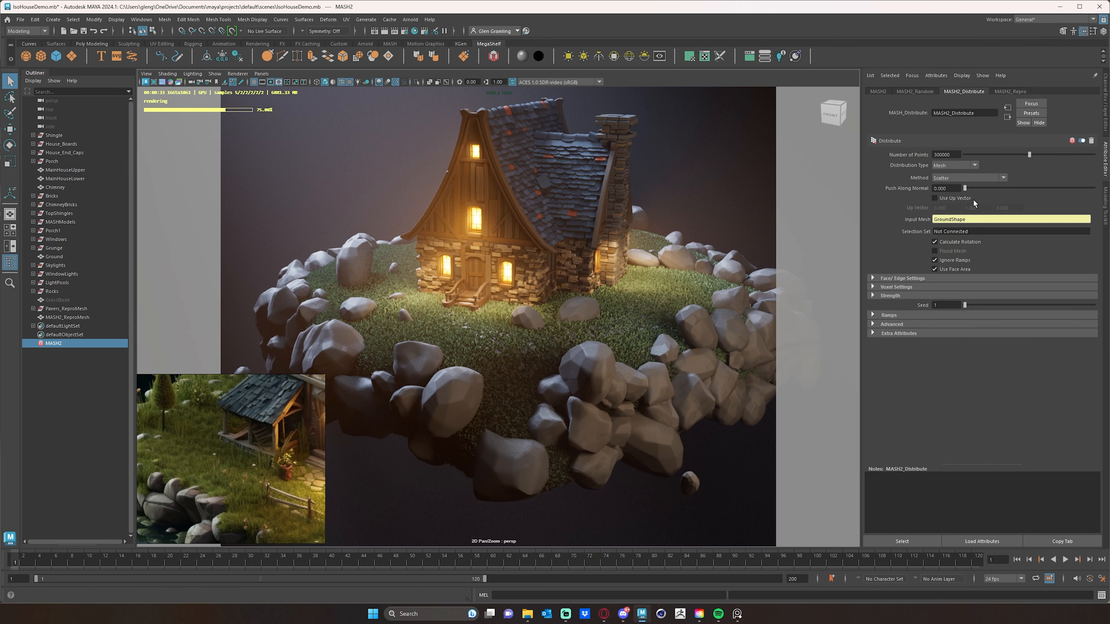
left_click(933, 155)
type("1")
key("Return")
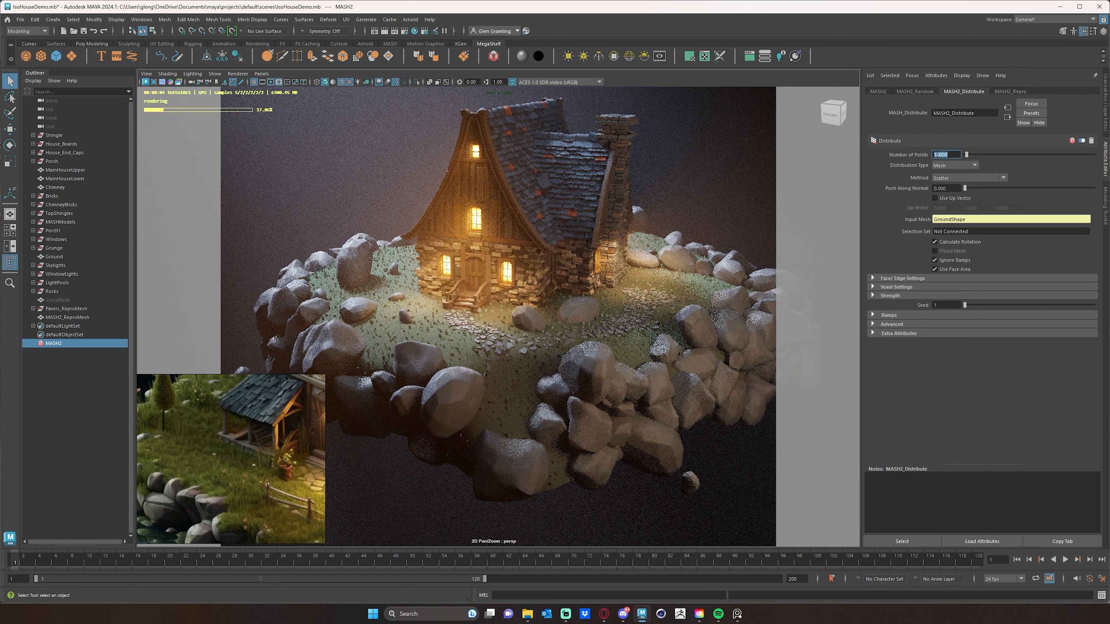
left_click(937, 154)
type("0")
key("Return")
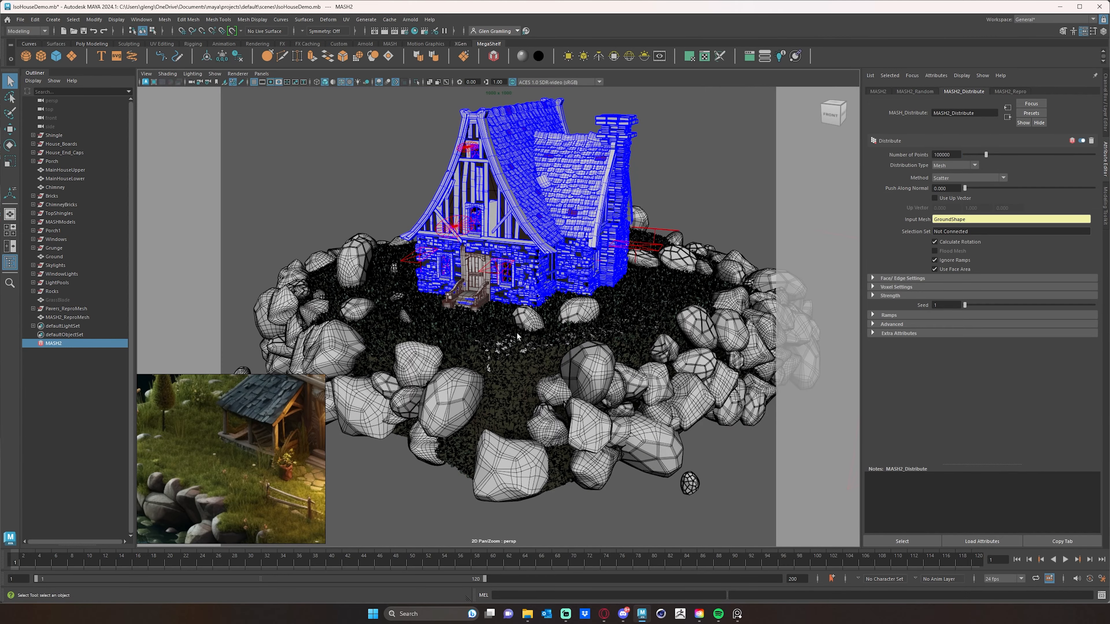
- Add an Influence node to the MASH network
mouse_move(515, 332)
left_mouse_down("alt")
mouse_move(498, 359)
mouse_move(473, 367)
left_mouse_up("alt")
right_click_drag(473, 368, 559, 446, "alt")
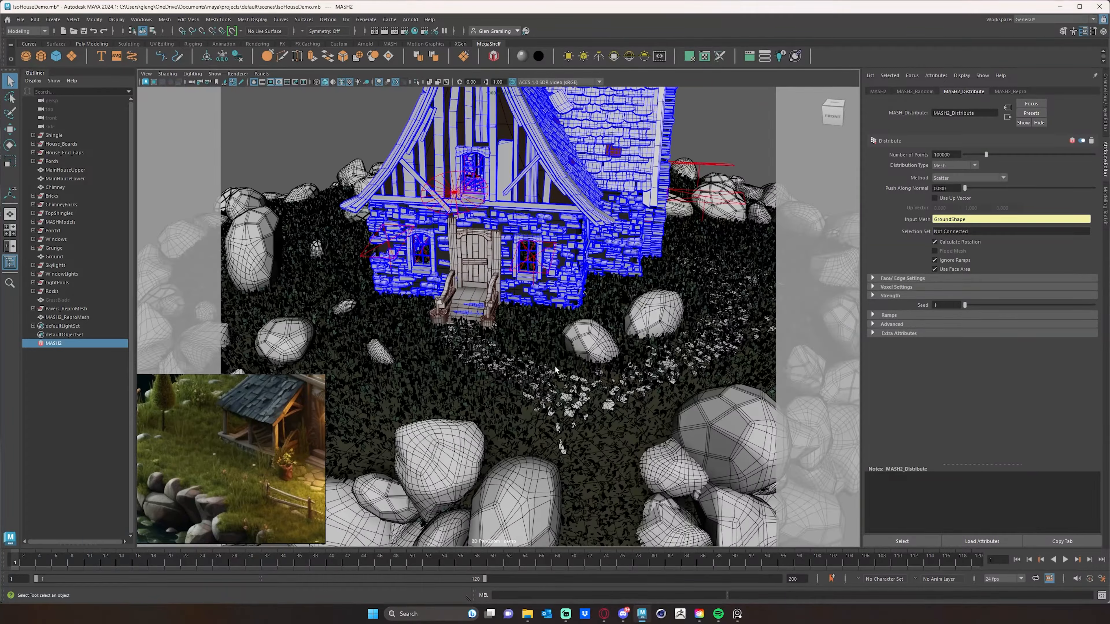
middle_click_drag(560, 446, 639, 404, "alt")
left_click_drag(639, 404, 567, 335, "alt")
right_click_drag(567, 335, 585, 357, "alt")
middle_click_drag(585, 357, 465, 328, "alt")
left_click_drag(465, 328, 502, 372, "alt")
right_click_drag(502, 372, 517, 335, "alt")
left_click_drag(517, 335, 555, 315, "alt")
middle_click_drag(555, 316, 568, 333, "alt")
left_click_drag(569, 333, 553, 307, "alt")
left_click(877, 91)
middle_click_drag(553, 307, 541, 320, "alt")
right_click_drag(542, 321, 531, 308, "alt")
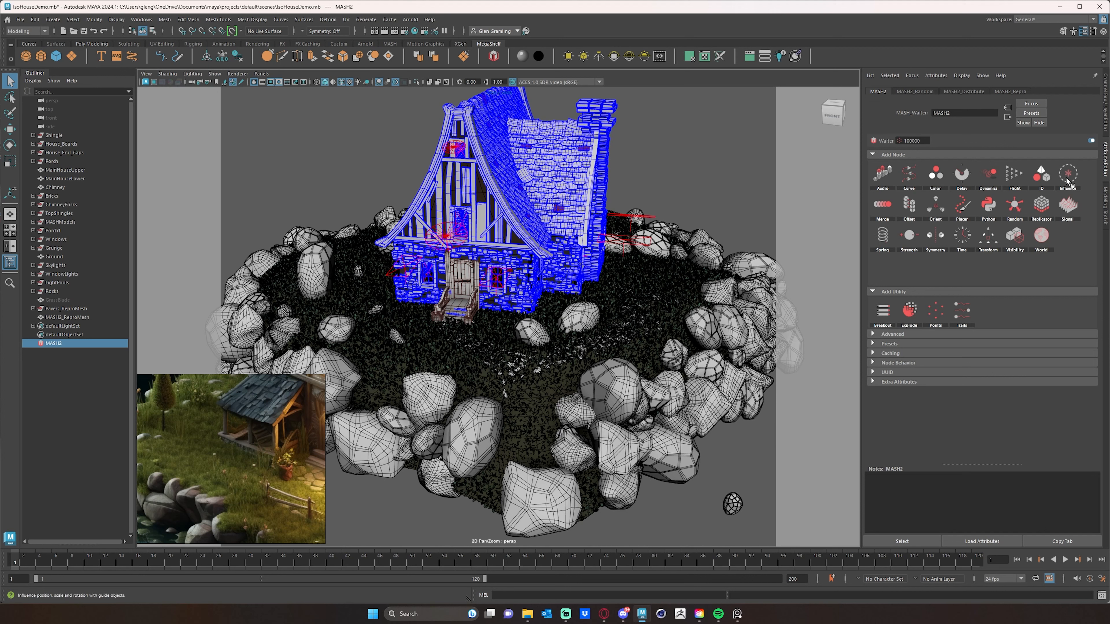
left_click(1083, 180)
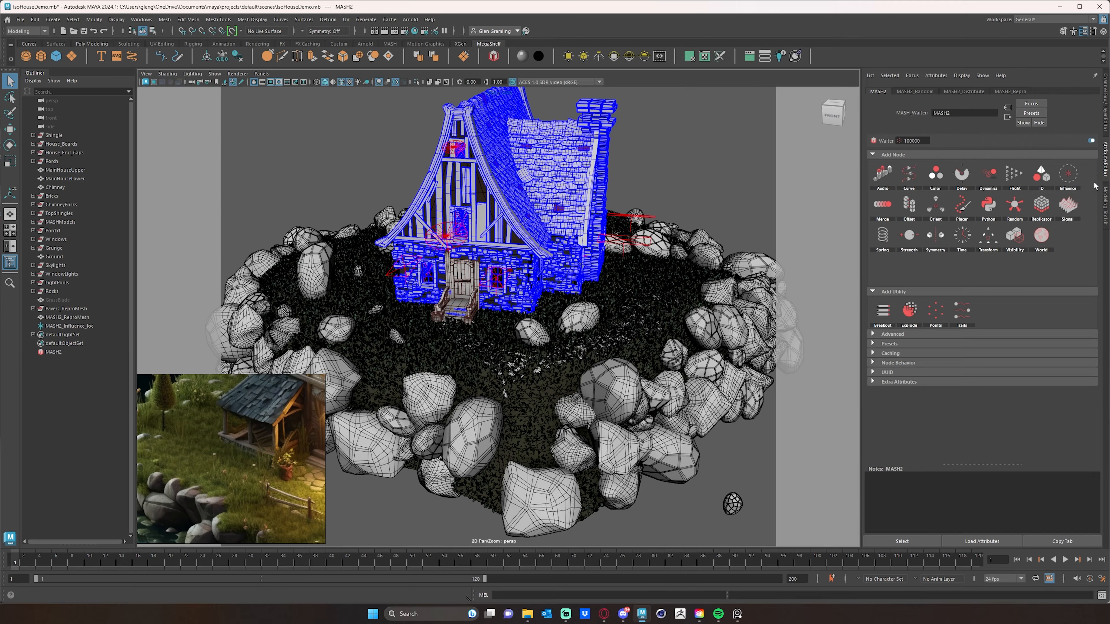
left_click_drag(518, 272, 569, 309, "alt")
key("w")
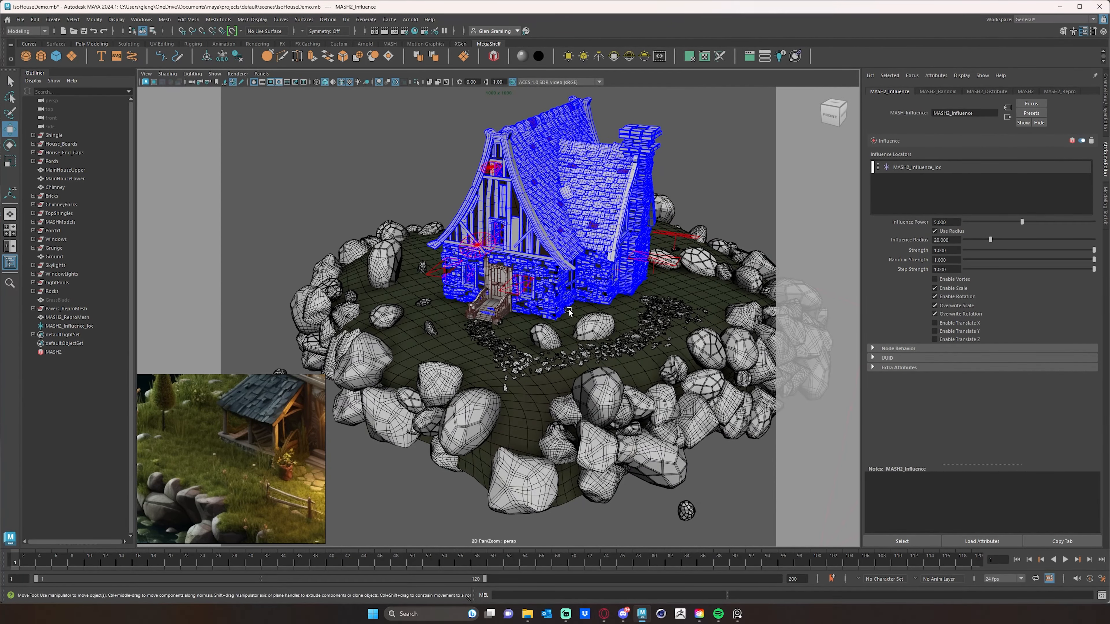
- Move the influence locator in front of the house's front door
left_click_drag(497, 314, 472, 320, "alt")
middle_click_drag(481, 333, 512, 325, "alt")
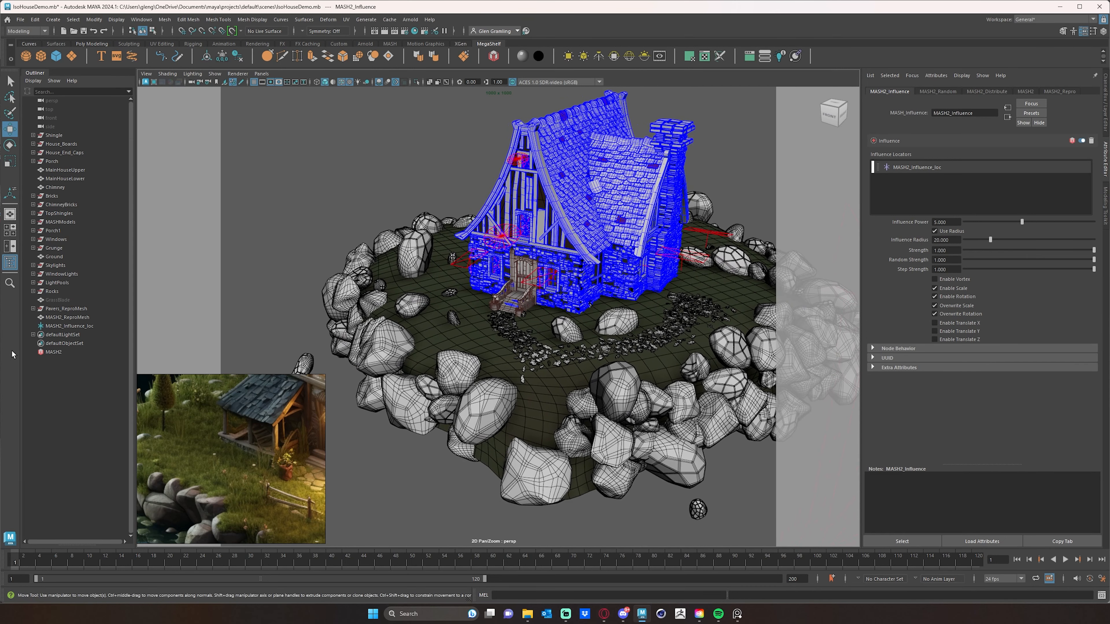
left_click(66, 326)
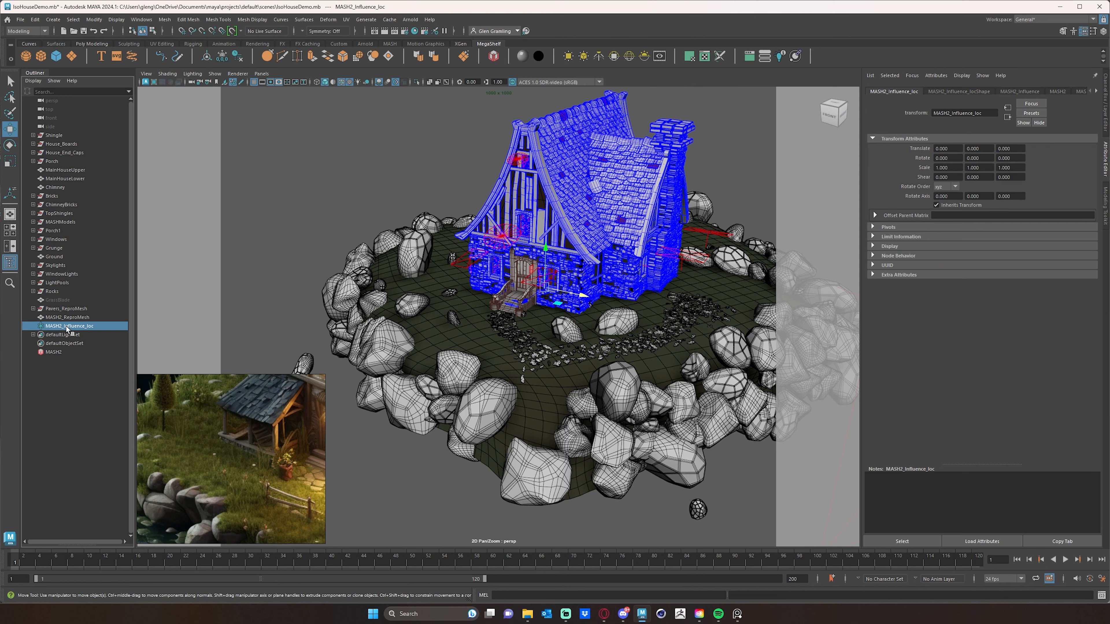
left_click_drag(351, 311, 452, 311, "alt")
left_click_drag(527, 303, 464, 345)
scroll(567, 353, "up", 10)
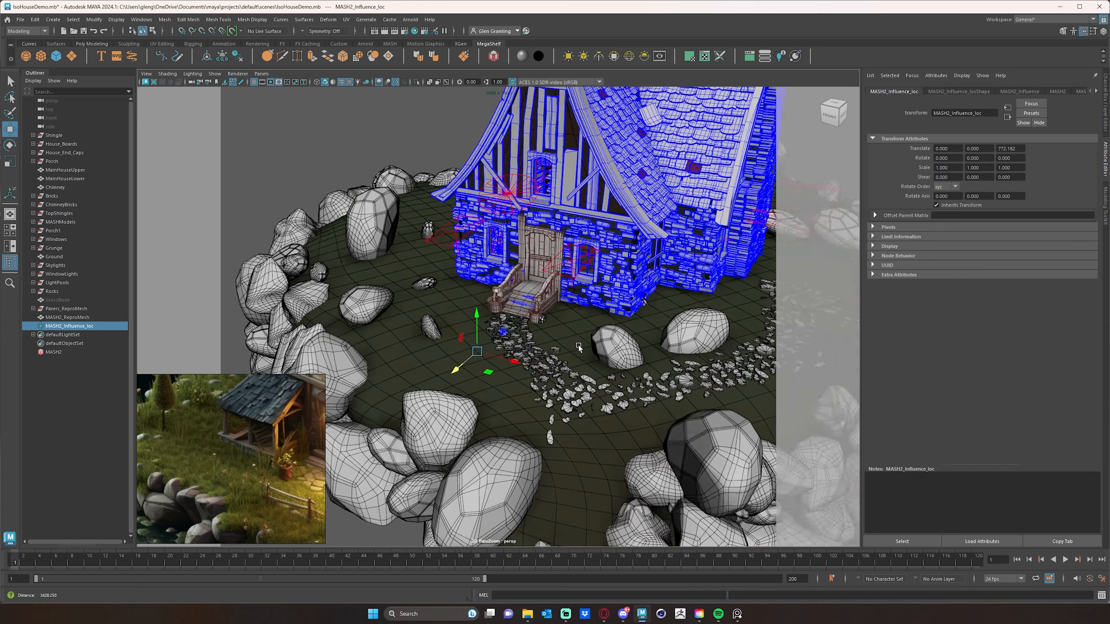
scroll(559, 388, "down", 10)
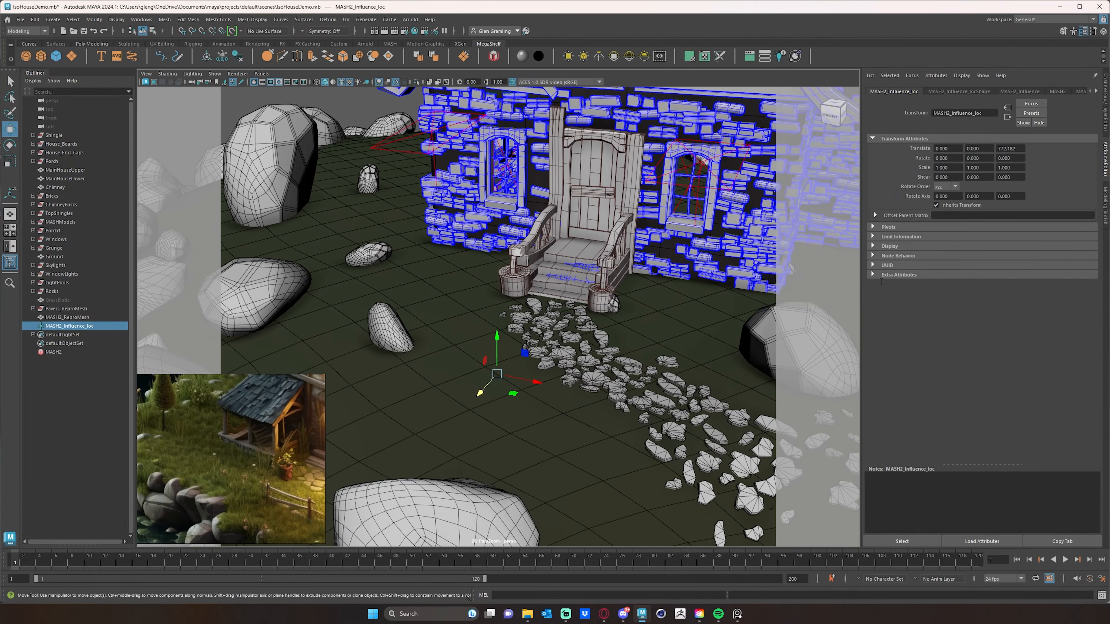
- Turn off the influence's rotation and overwrite options, leaving only Enable Scale on
left_click(969, 93)
left_click(1019, 92)
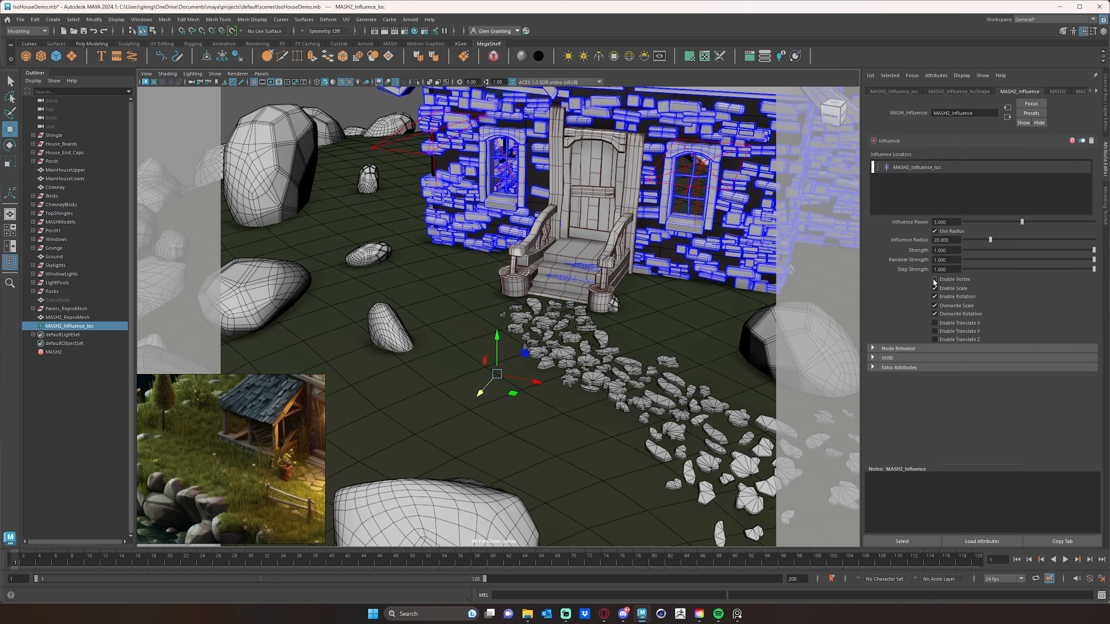
left_click(935, 305)
left_click(934, 297)
left_click(935, 305)
left_click(934, 314)
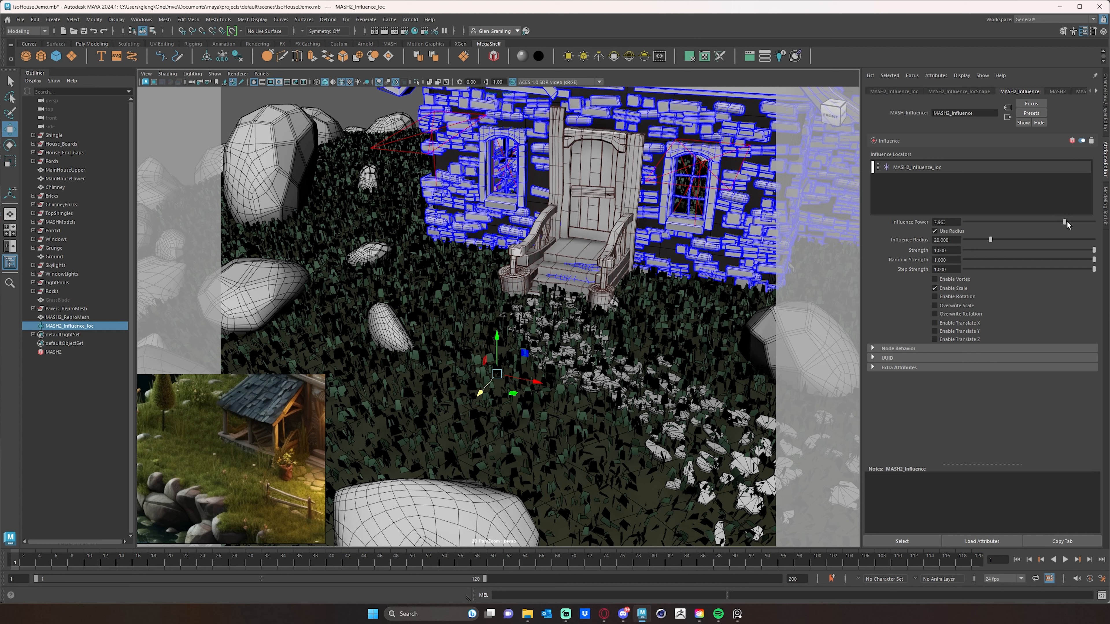
- Scale up the influence locator and set the influence power to about 2.43 and radius to about 44.6
left_click_drag(1066, 222, 1012, 240)
left_click_drag(1082, 247, 1102, 250)
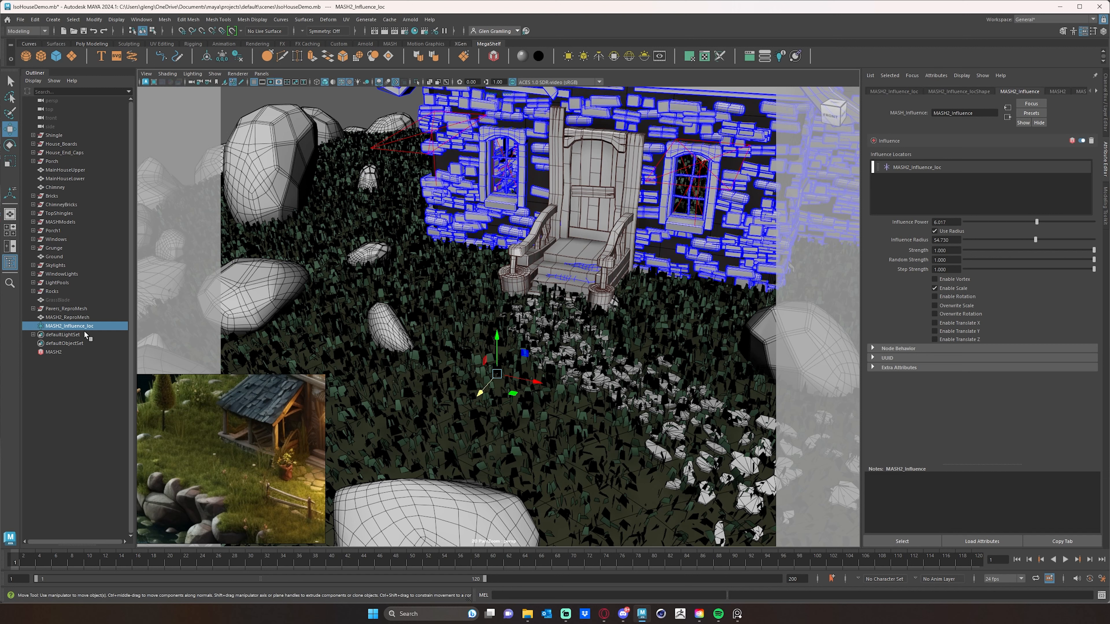
key("r")
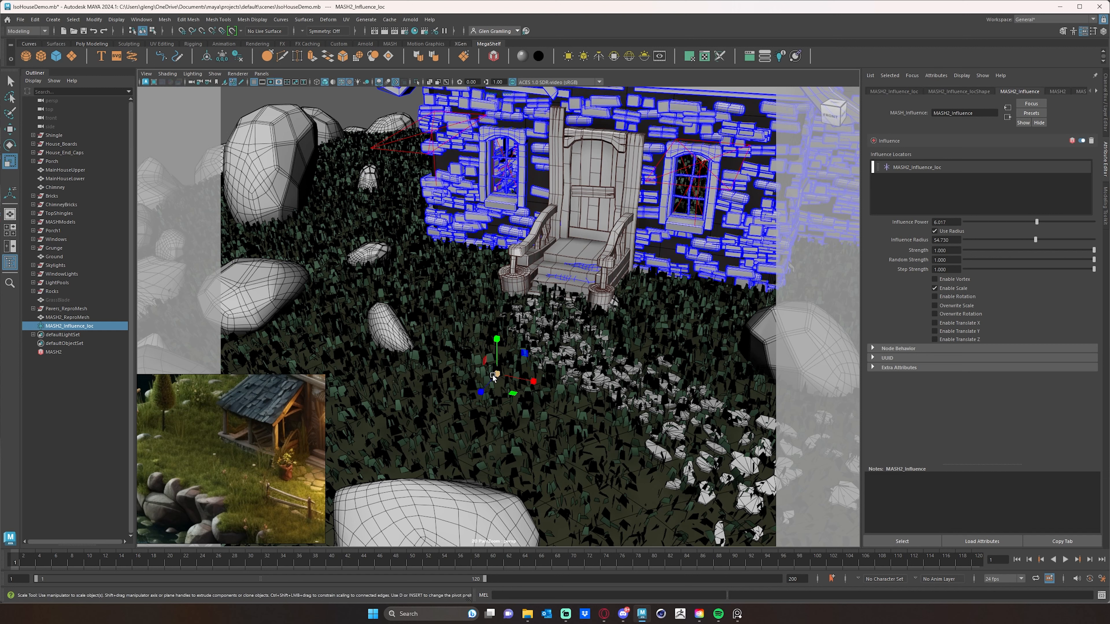
left_click_drag(497, 373, 699, 365)
left_click_drag(897, 321, 895, 321)
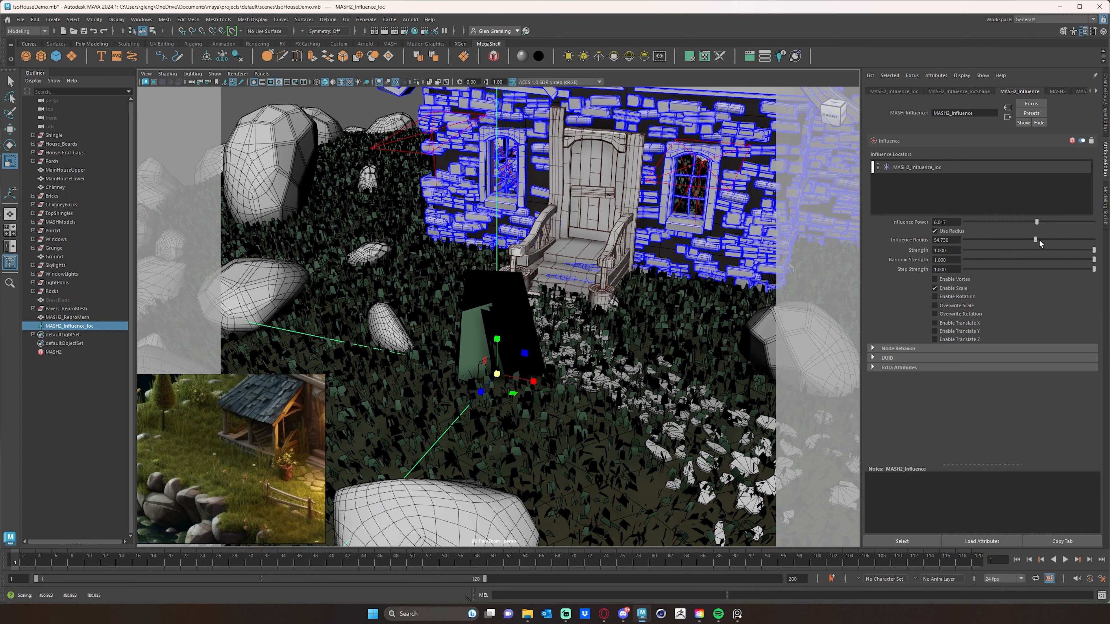
left_click_drag(1040, 240, 985, 222)
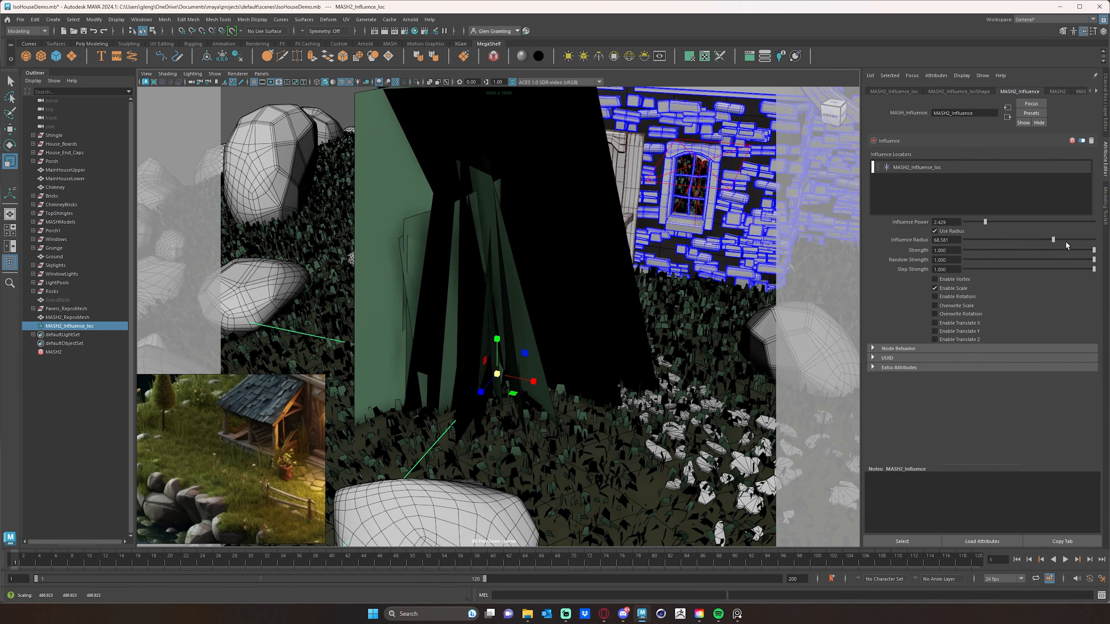
left_click_drag(1044, 240, 1021, 240)
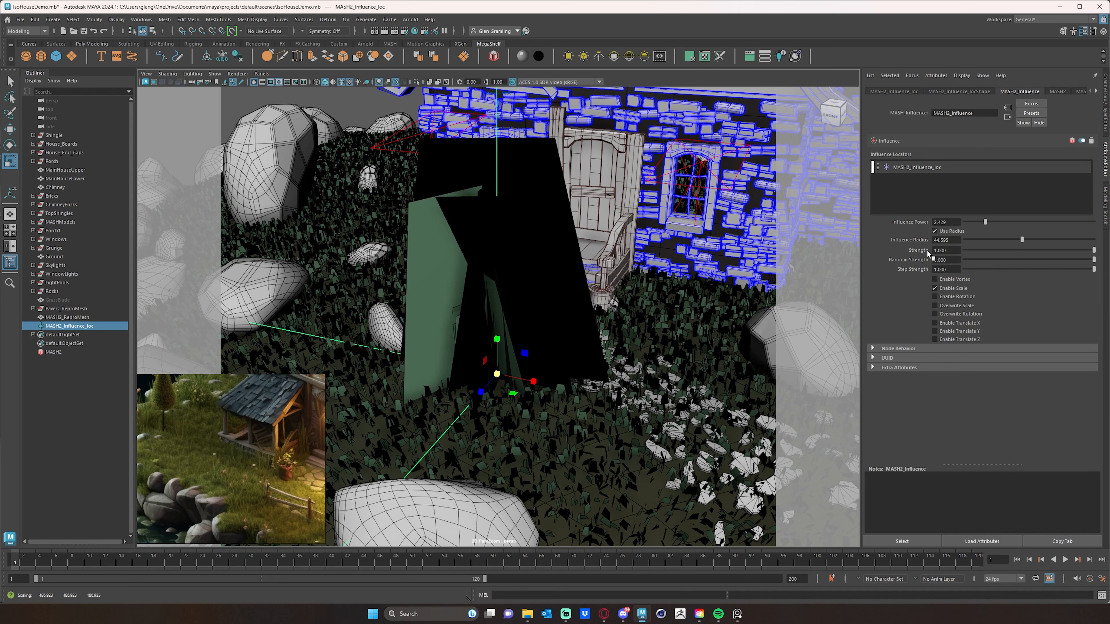
- Set the influence strength to 0
left_click_drag(949, 251, 897, 249)
type("-1")
key("Return")
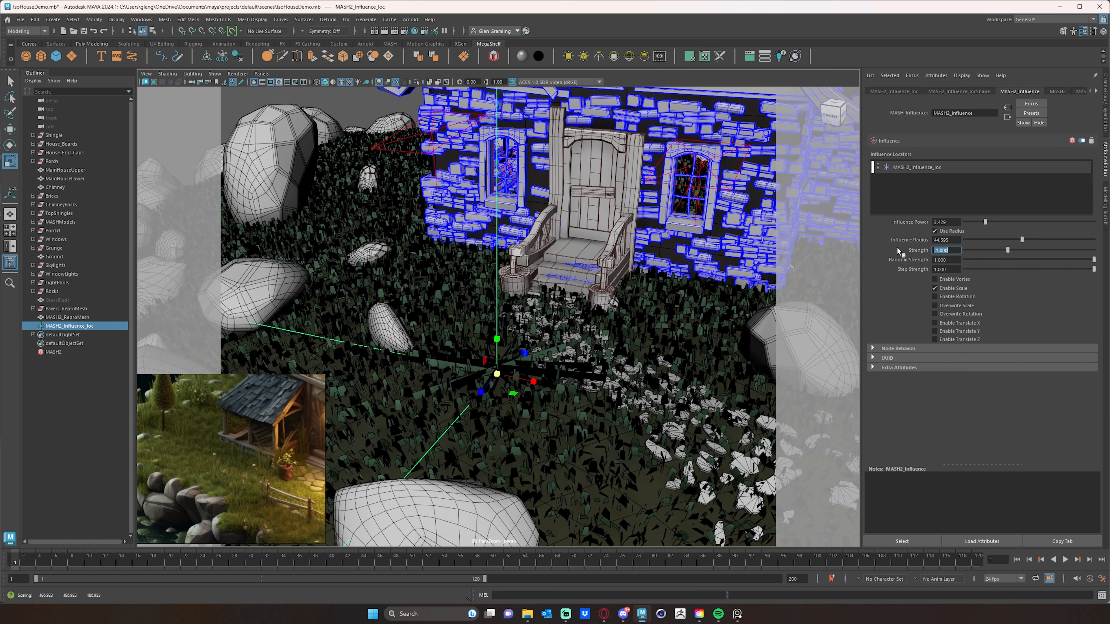
type("0")
key("Return")
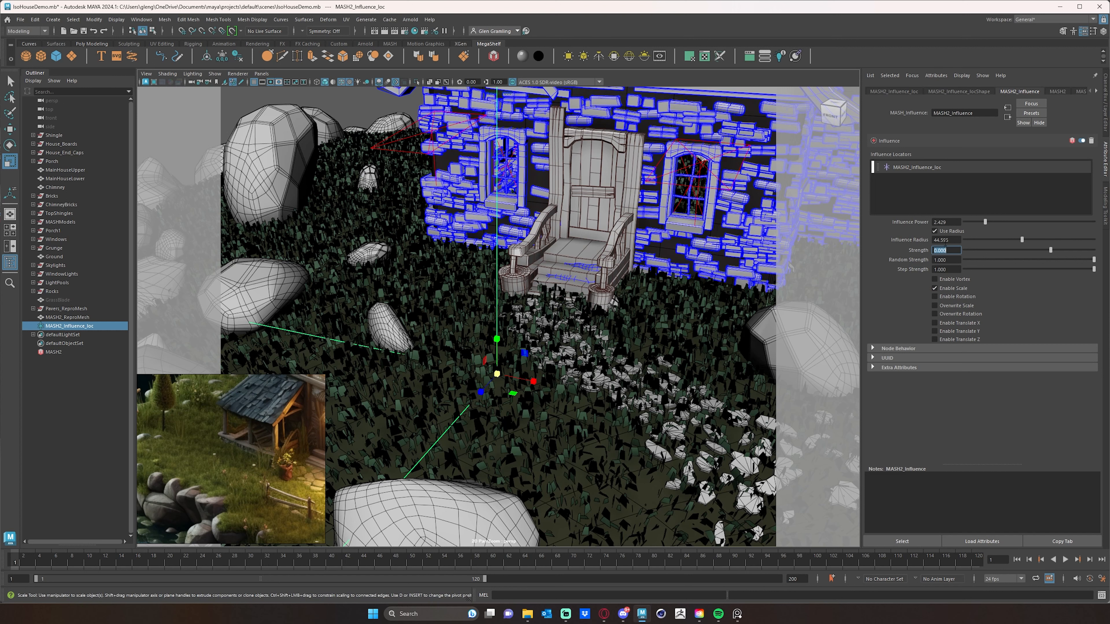
- Switch the influence from Enable Scale to Overwrite Scale and set its strength to 1
left_click(935, 289)
left_click(934, 305)
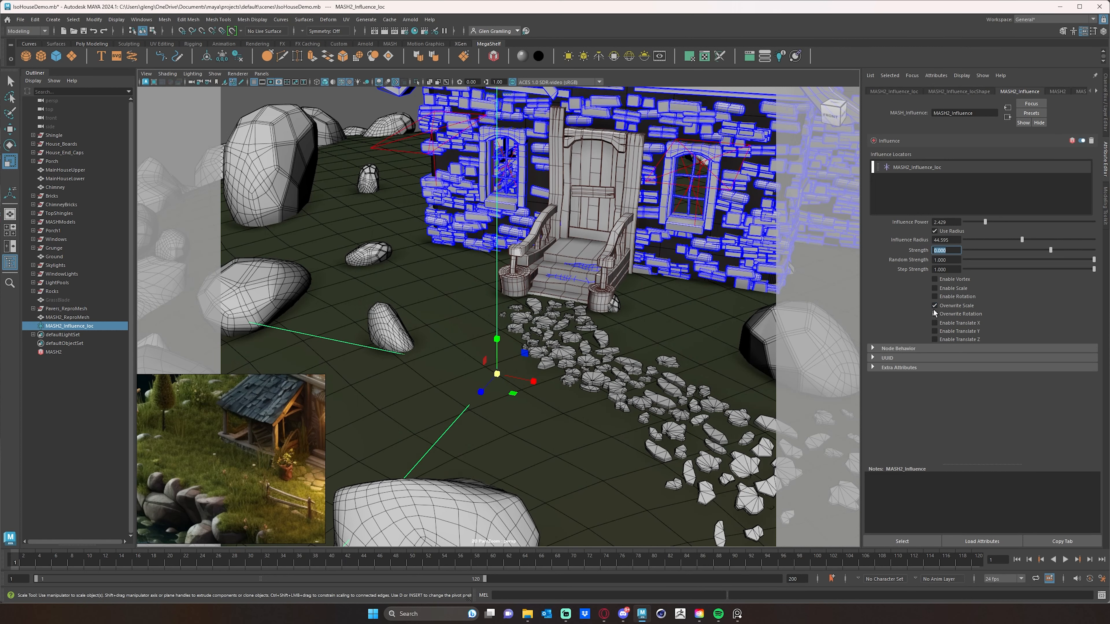
left_click(934, 305)
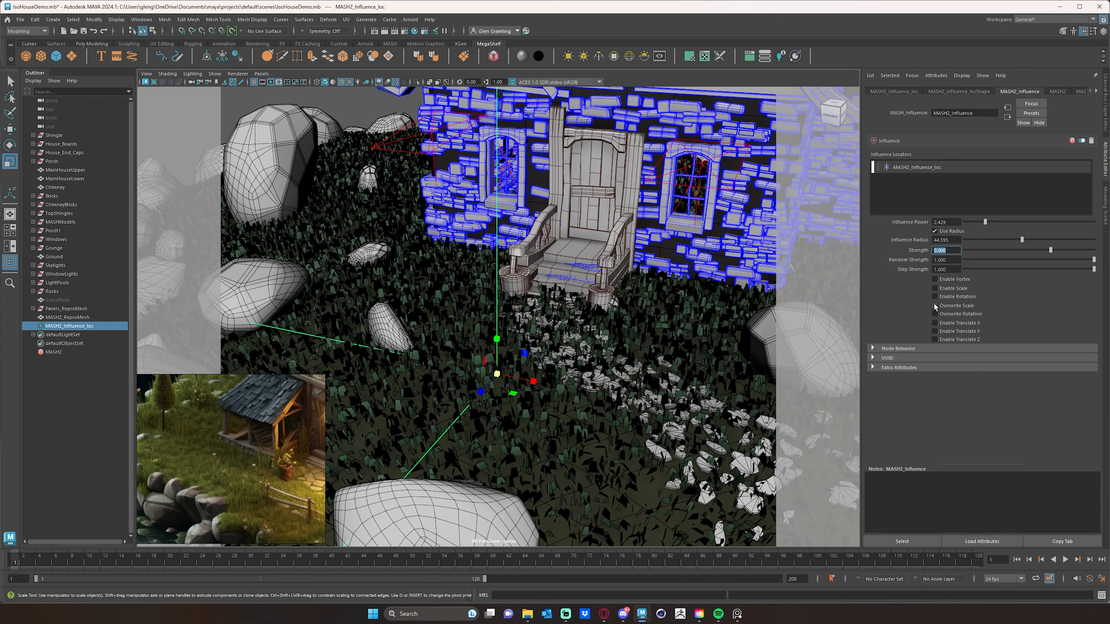
left_click(934, 305)
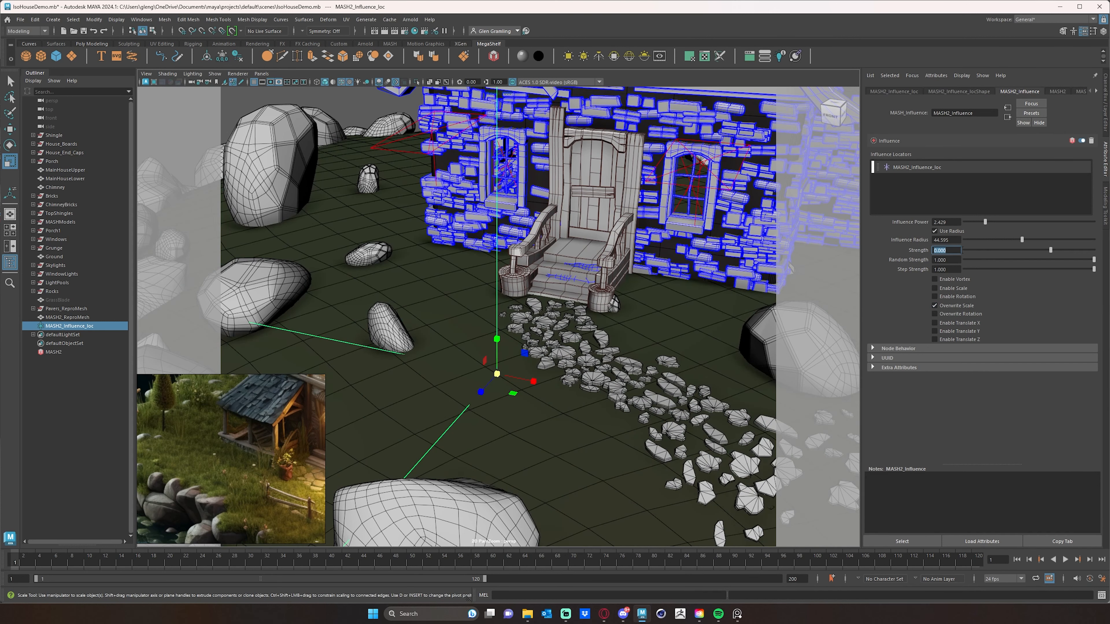
type("1")
key("Return")
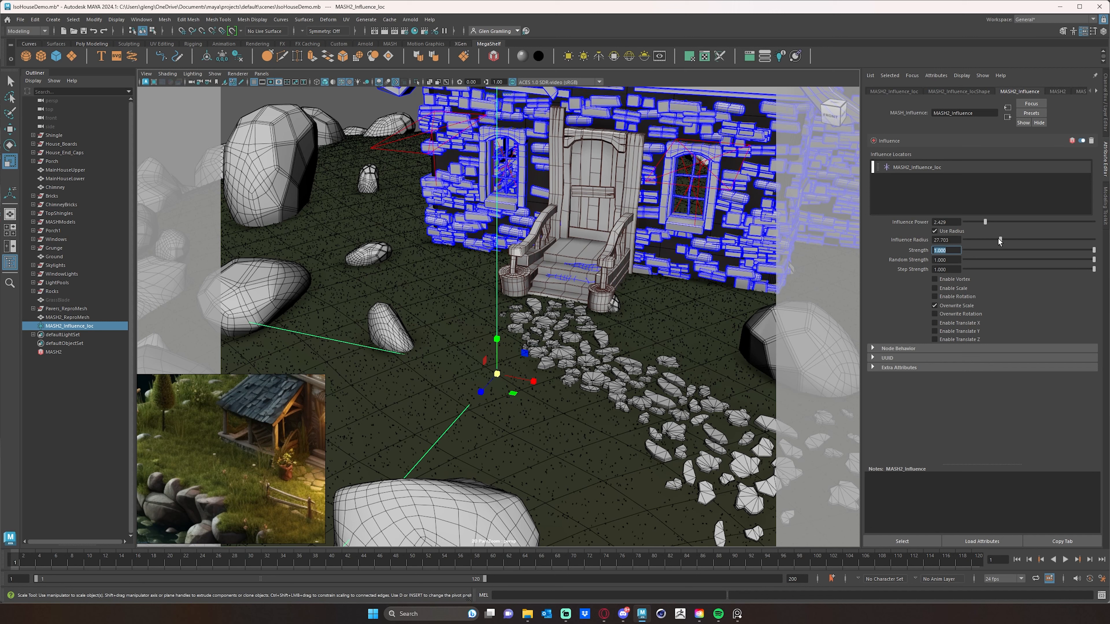
- Adjust the influence radius and power, toggle Use Radius, and switch back to Enable Scale
mouse_move(1019, 238)
left_mouse_down()
mouse_move(990, 240)
mouse_move(1006, 239)
left_mouse_up()
left_click(934, 231)
left_click(934, 232)
mouse_move(986, 222)
left_mouse_down()
mouse_move(974, 223)
mouse_move(1001, 223)
left_mouse_up()
left_click(936, 305)
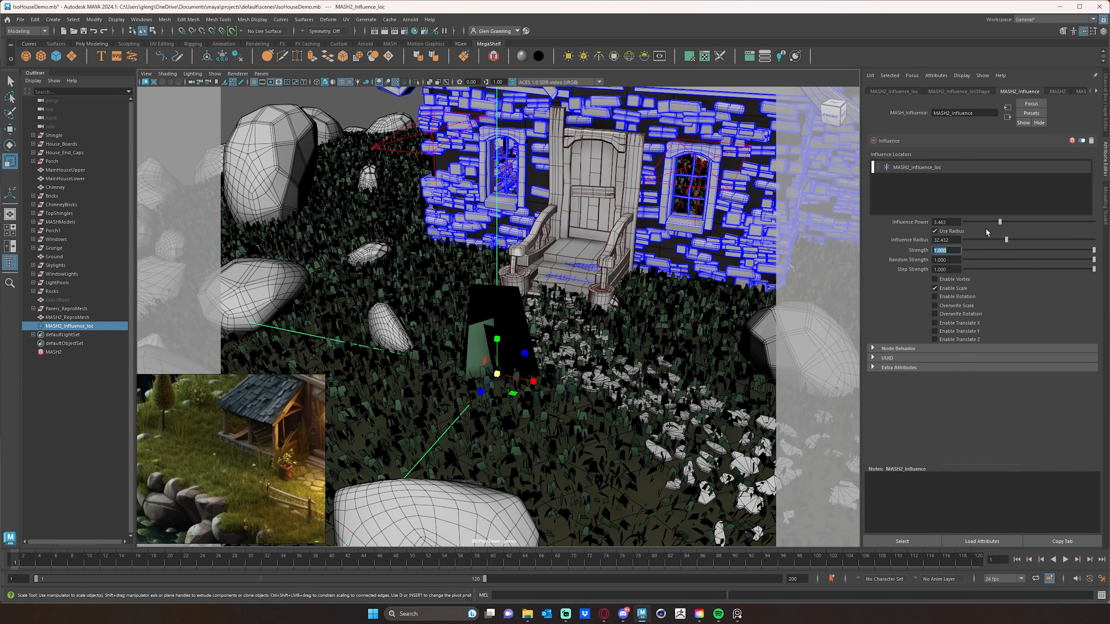
- Set the influence power to 1 and strength to 0, and enlarge the influence radius
left_click_drag(1006, 238, 925, 223)
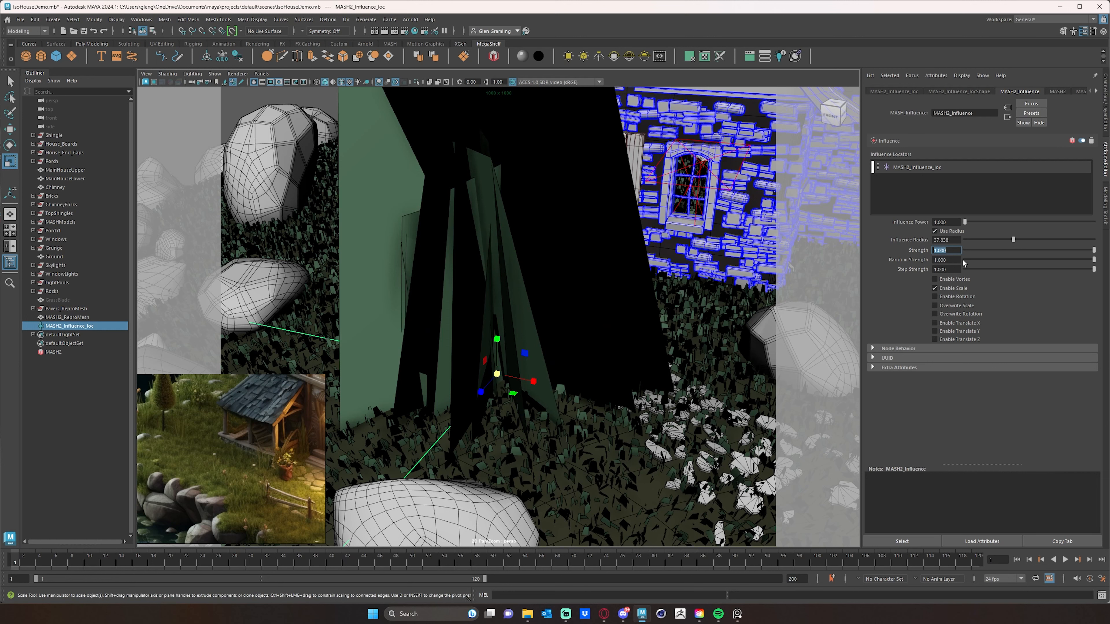
mouse_move(1011, 241)
left_mouse_down()
mouse_move(1025, 238)
mouse_move(1015, 239)
left_mouse_up()
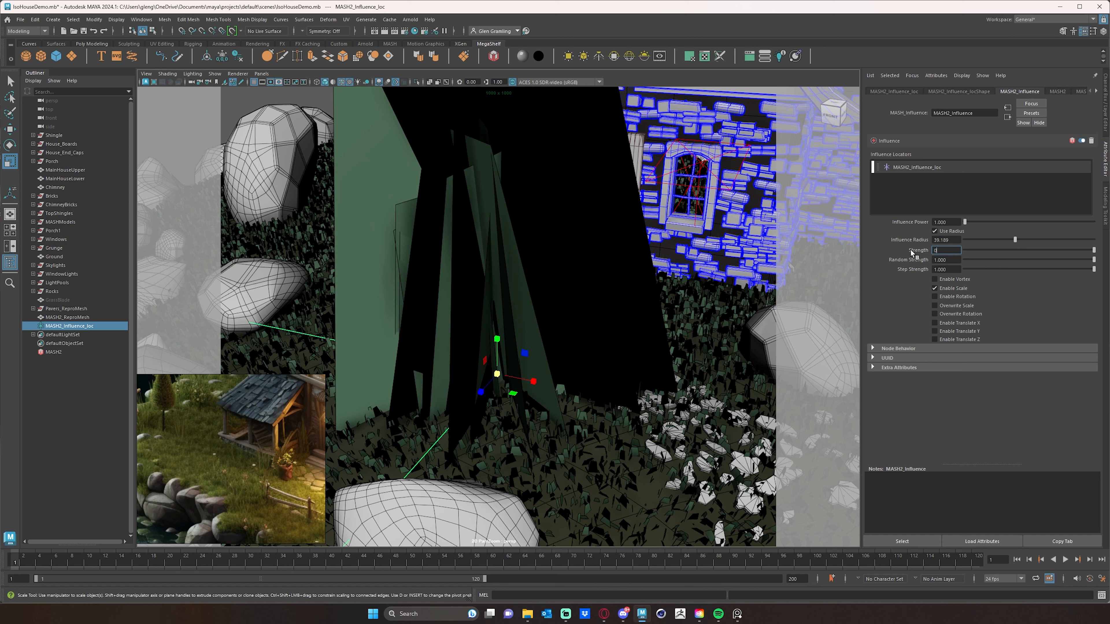
key("Return")
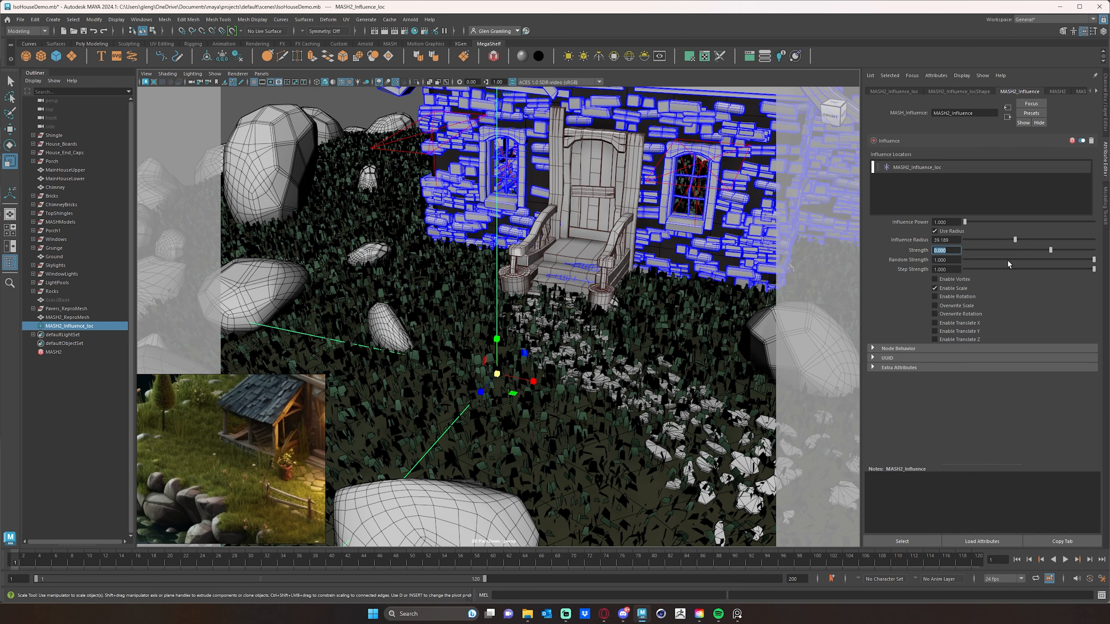
left_click_drag(1019, 240, 1065, 242)
- Set the influence locator's scale to 50 on all three axes
left_click(1104, 107)
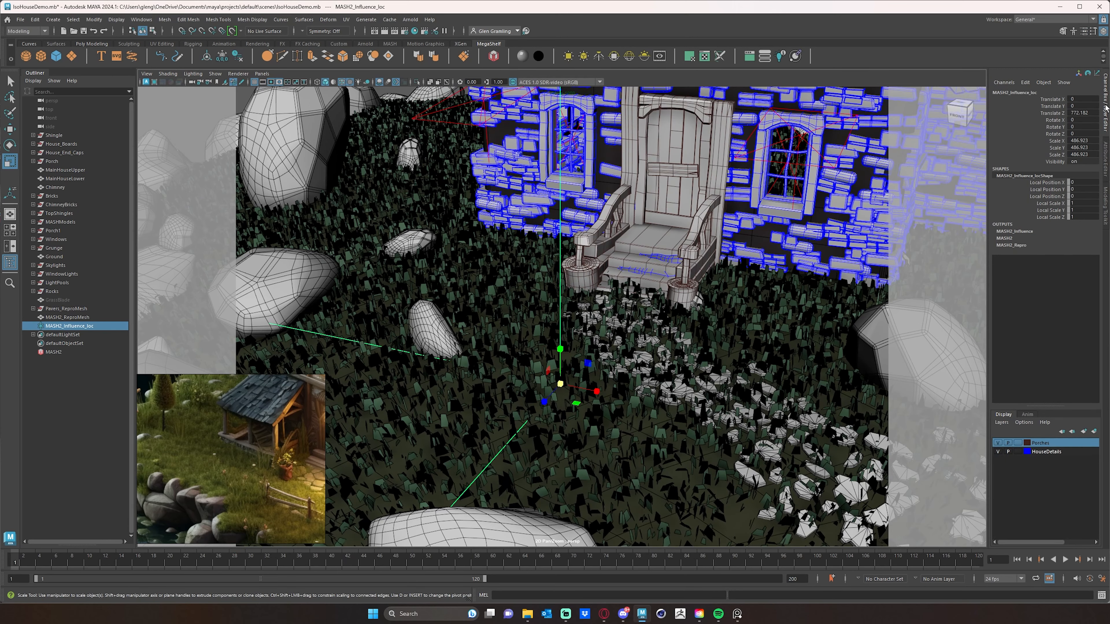
left_click_drag(1082, 141, 1079, 154)
type("50")
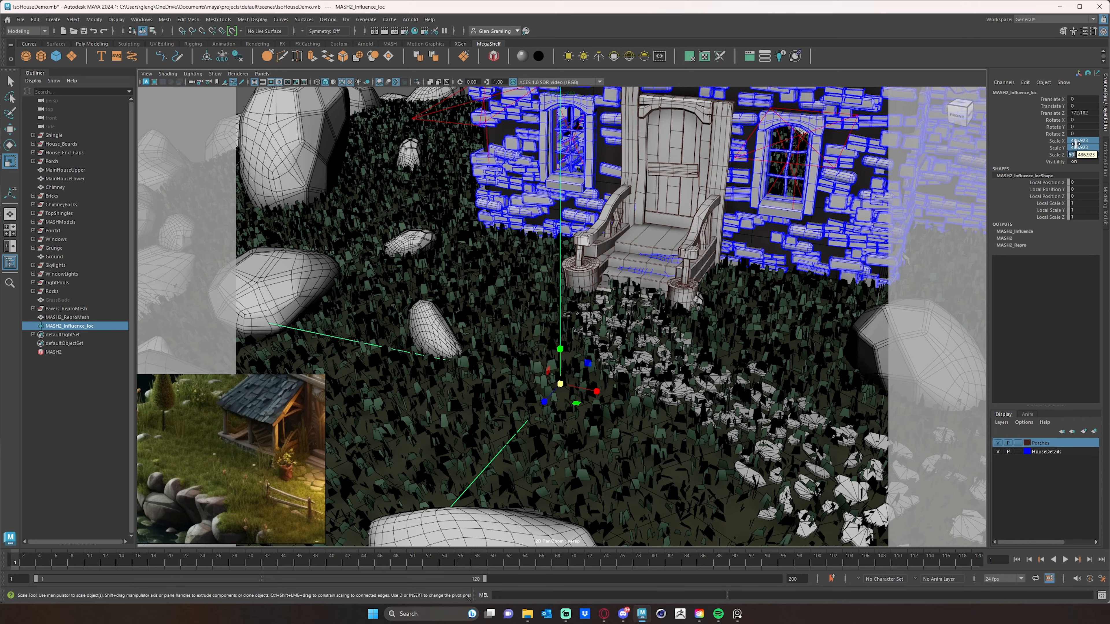
key("Return")
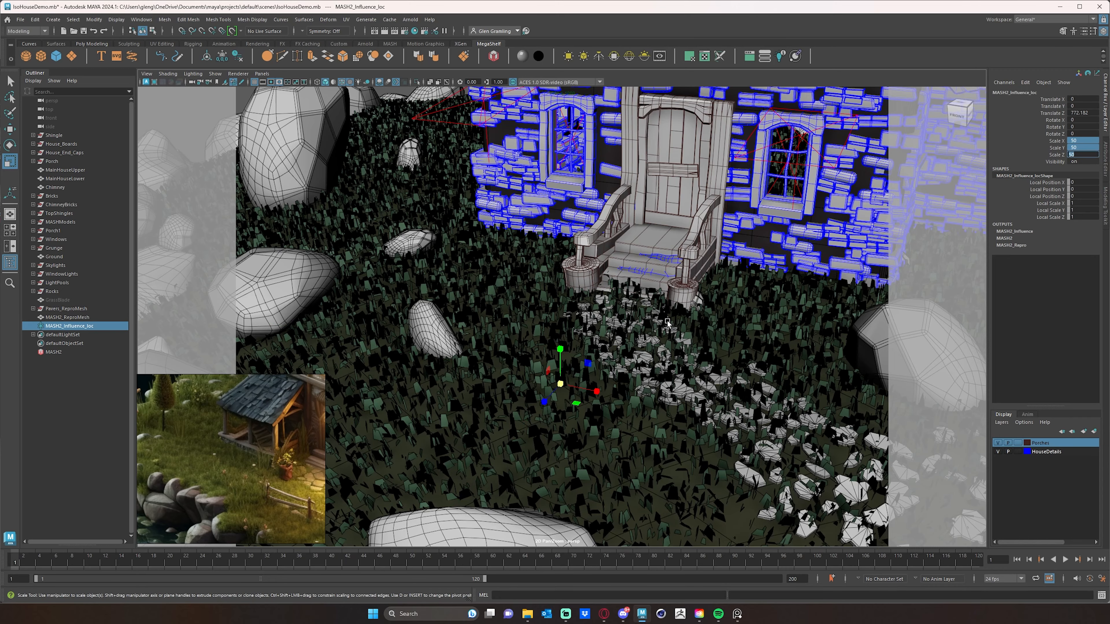
- Move the influence locator down onto the ground in front of the door steps
middle_click_drag(669, 324, 714, 265)
scroll(713, 328, "down", 3)
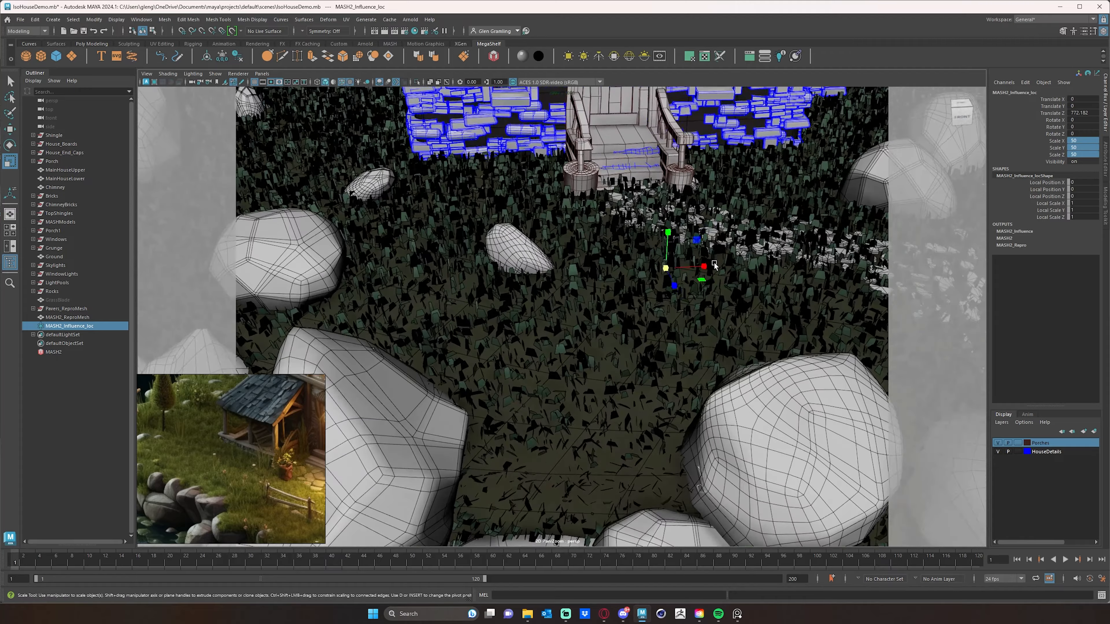
key("w")
scroll(694, 262, "up", 5)
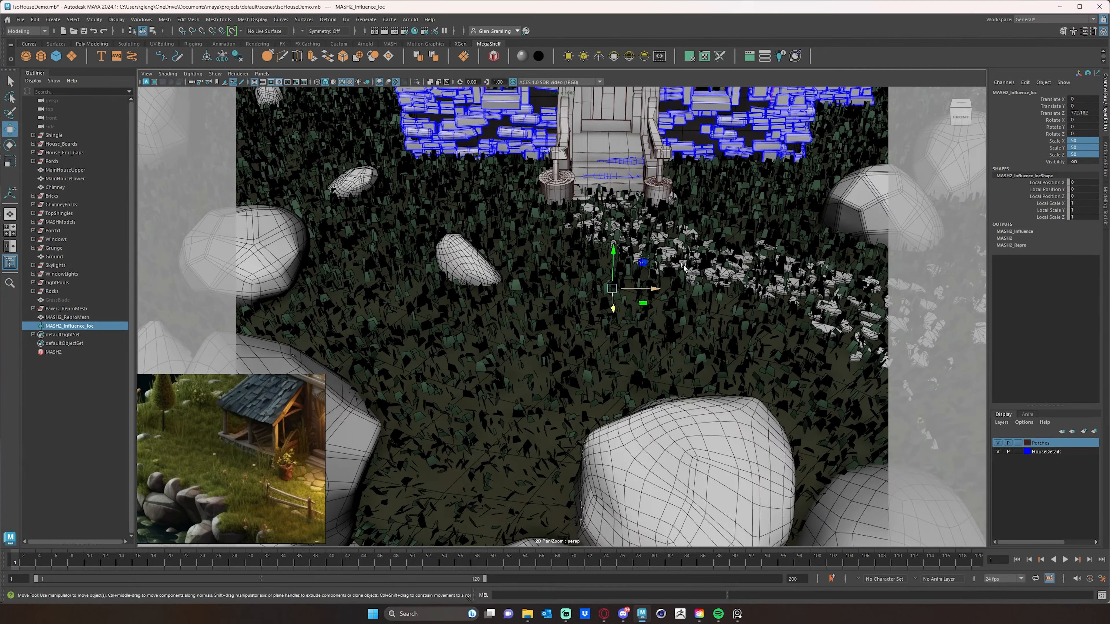
left_click_drag(640, 248, 651, 310)
scroll(704, 293, "down", 6)
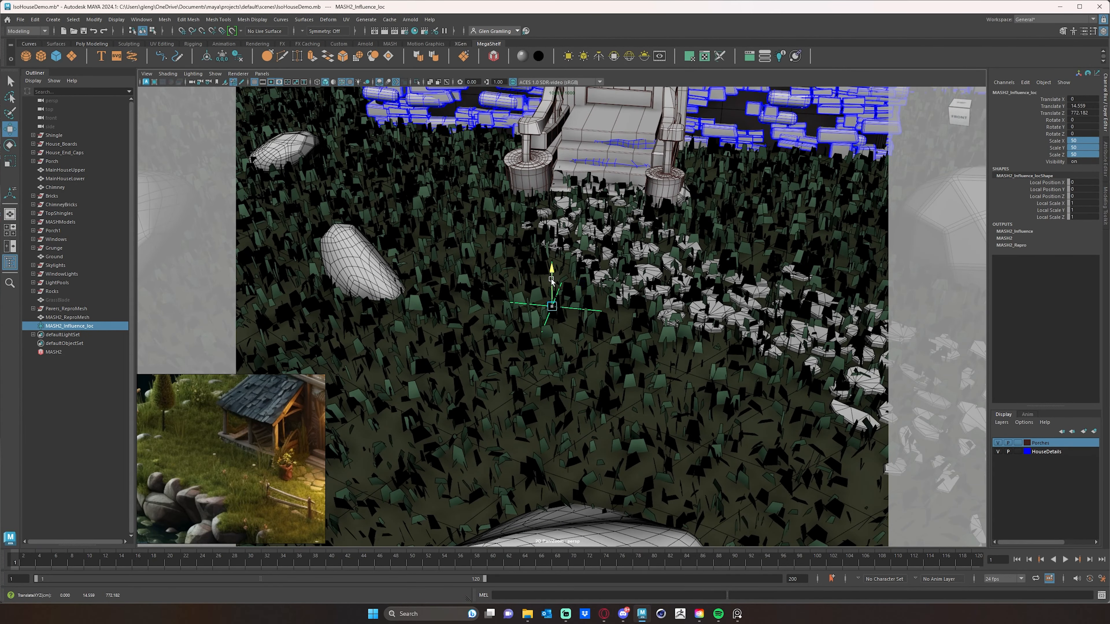
left_click_drag(552, 279, 656, 299)
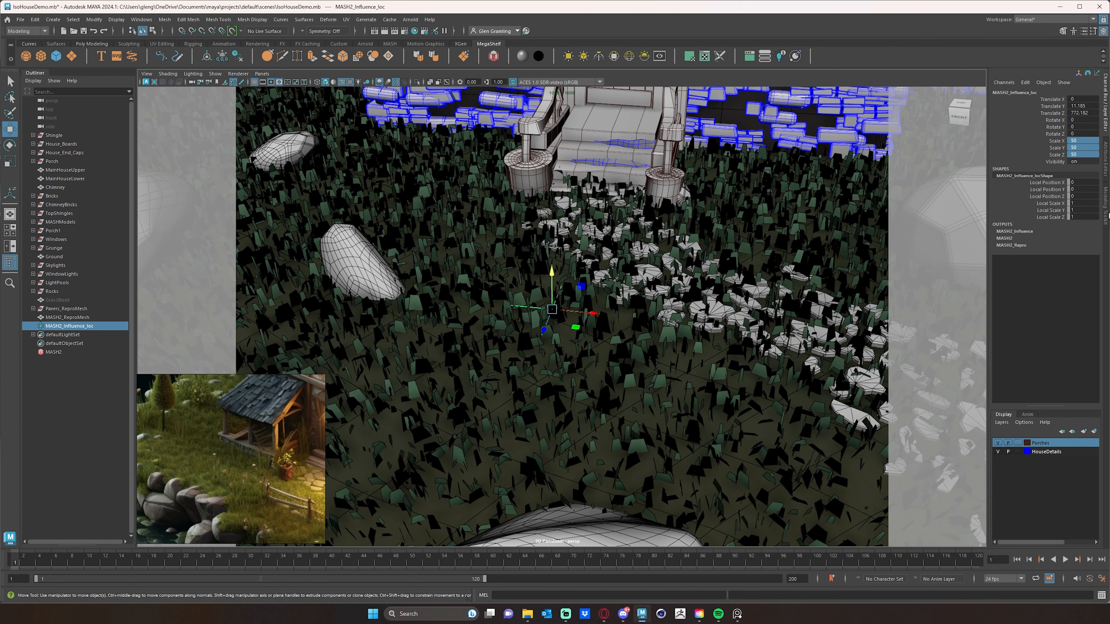
- Lower the influence radius to about 29 and raise the strength to about 0.79
left_click(1105, 159)
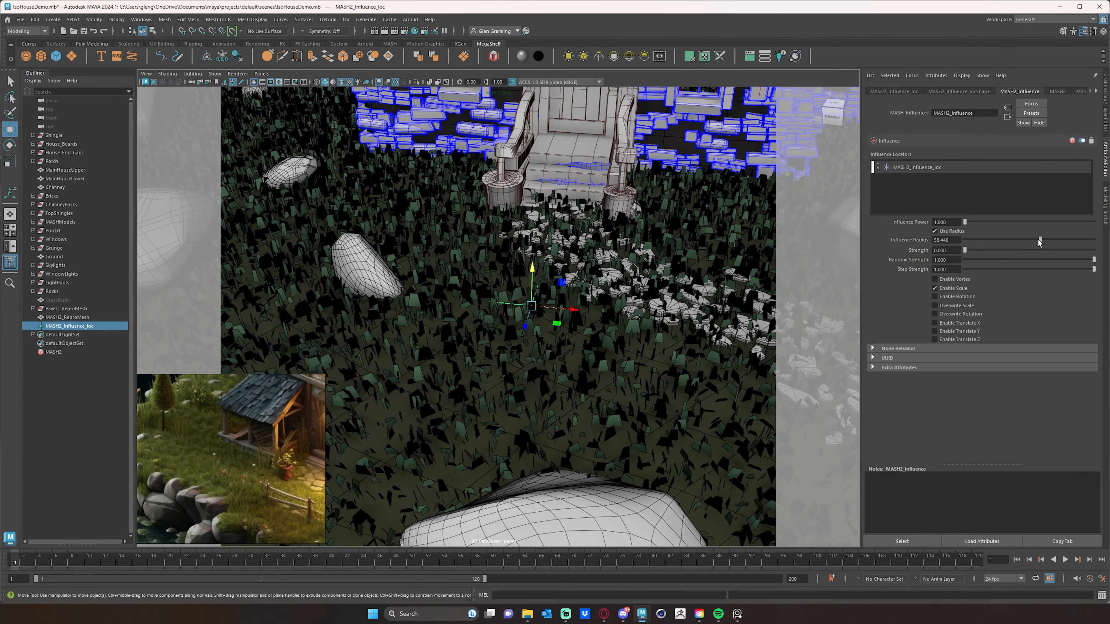
left_click_drag(1039, 239, 1006, 241)
left_click_drag(992, 252, 1072, 259)
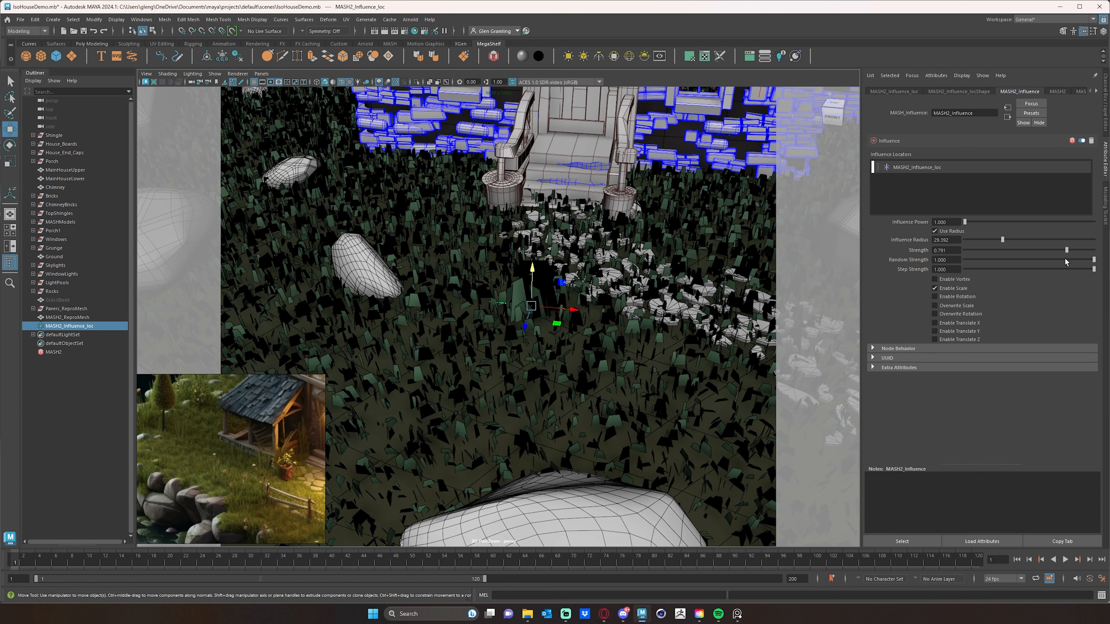
left_click_drag(1064, 259, 1064, 258)
- Try switching the influence from Enable Scale to Overwrite Scale and back
left_click(935, 288)
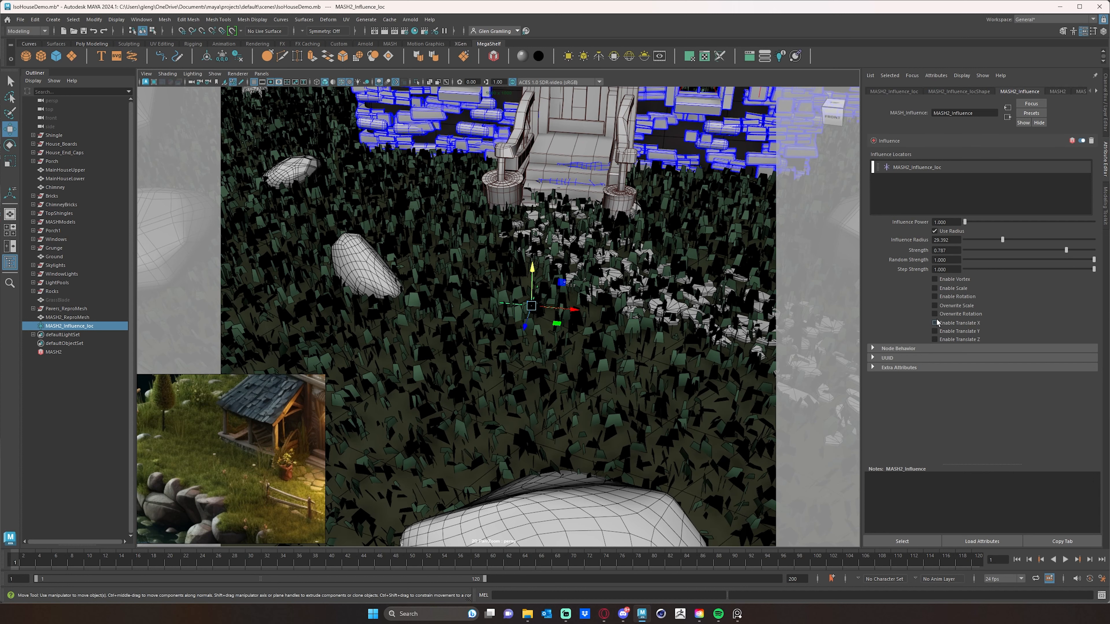
left_click(934, 305)
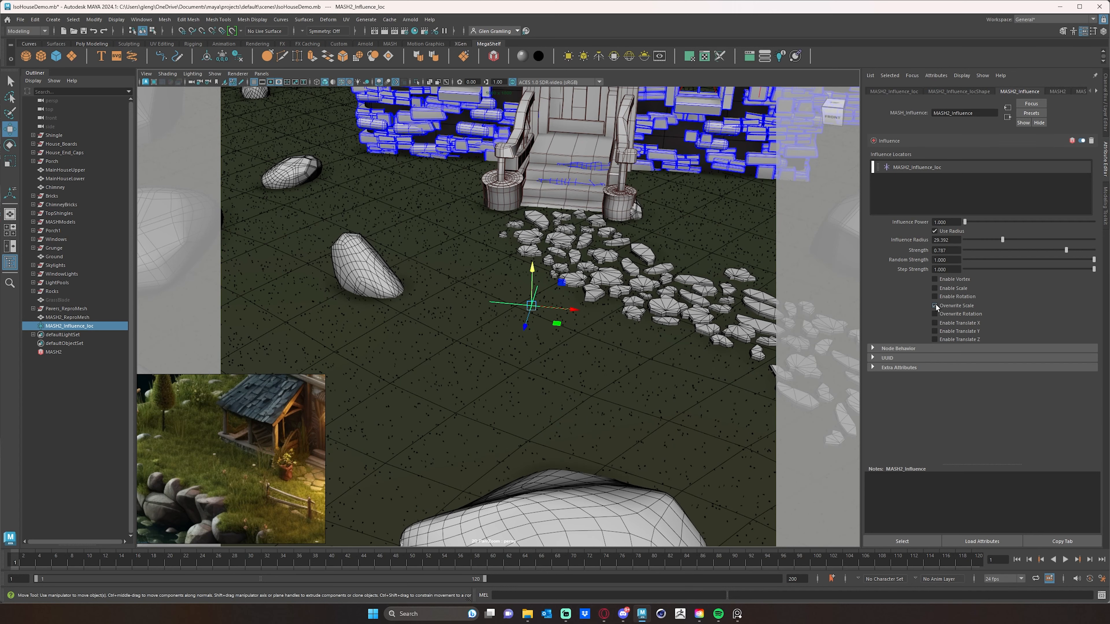
left_click(935, 305)
left_click(936, 306)
left_click(936, 305)
- Set the influence radius to 100 and the strength to 0
mouse_move(1007, 238)
left_mouse_down()
mouse_move(1035, 243)
mouse_move(1019, 246)
left_mouse_up()
mouse_move(1092, 249)
left_mouse_down()
mouse_move(1105, 250)
mouse_move(1091, 259)
left_mouse_up()
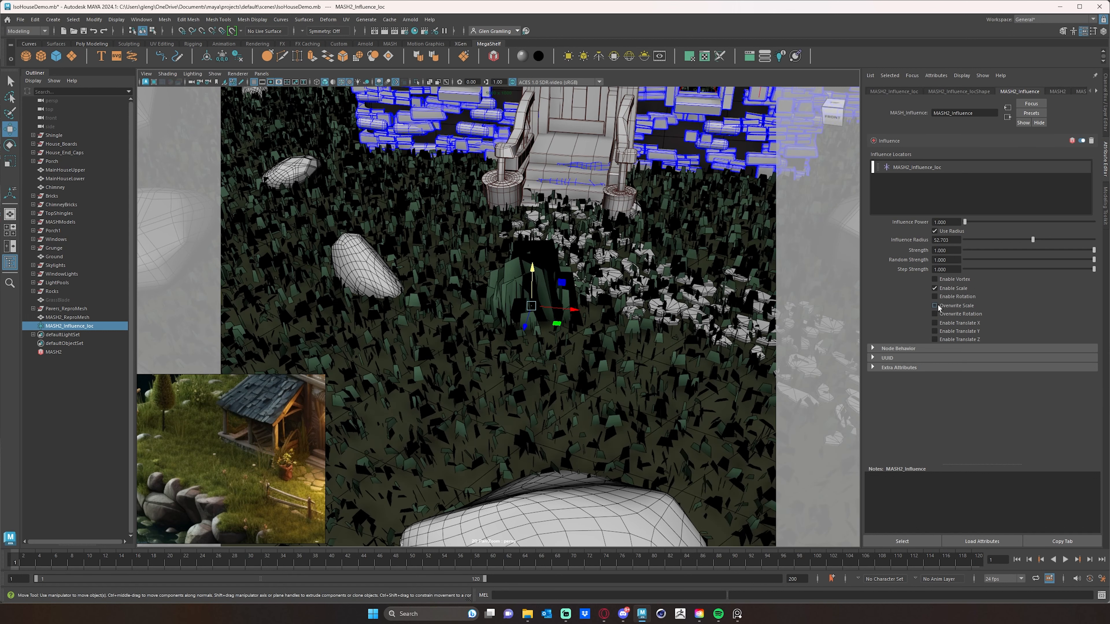
left_click(935, 306)
left_click_drag(1030, 238, 868, 249)
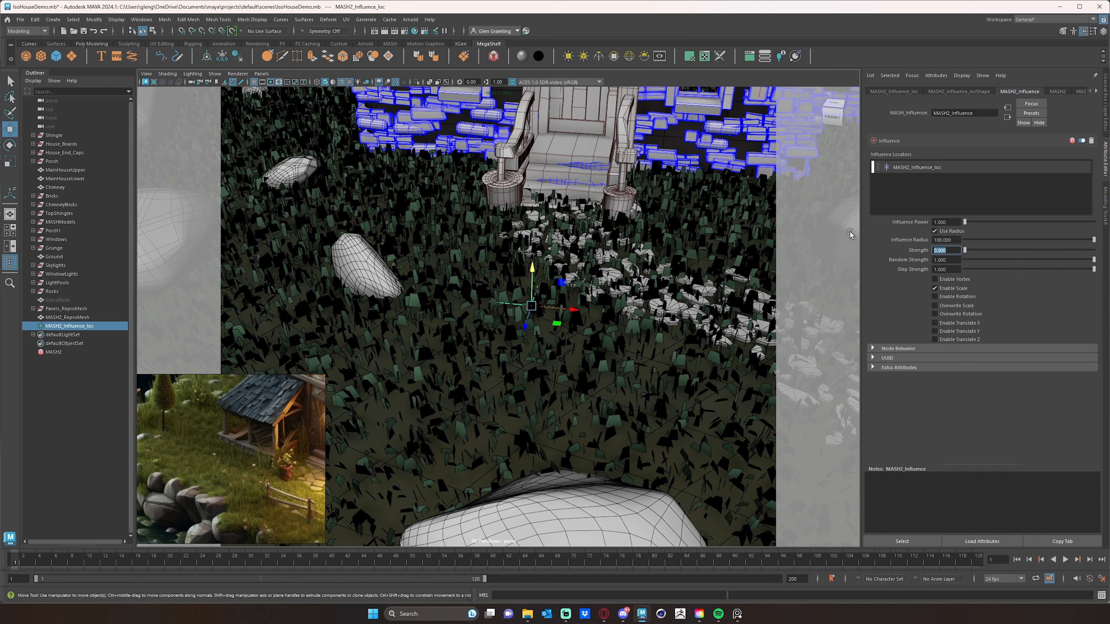
- Test negative influence strengths of -1, -0.01 and 0, ending with a strength of -1
type("-1")
key("Return")
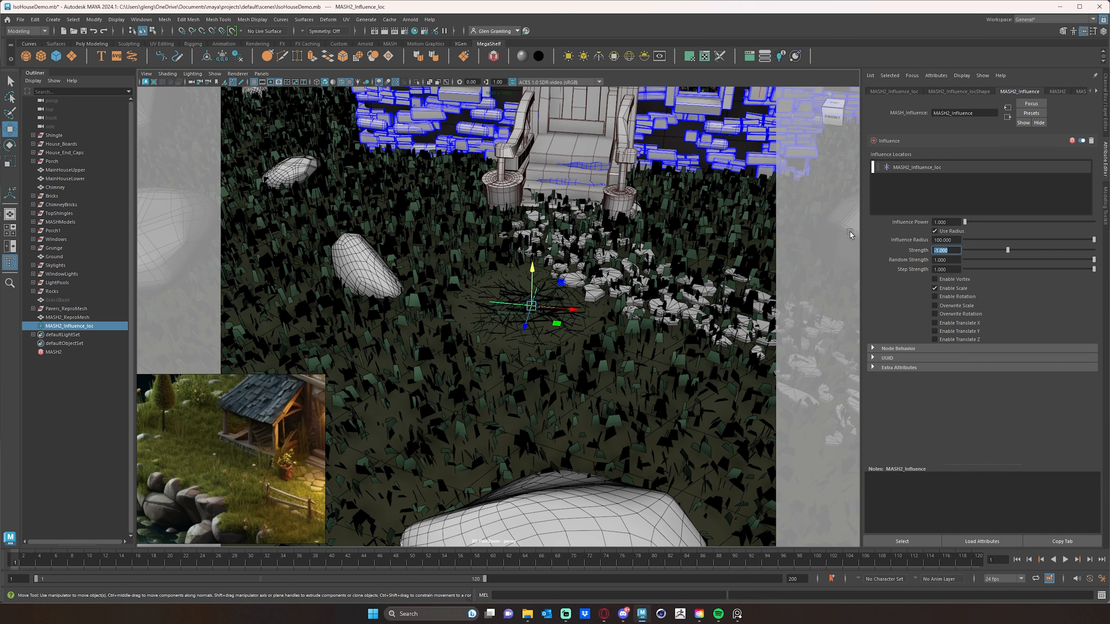
type("-0.01")
key("Return")
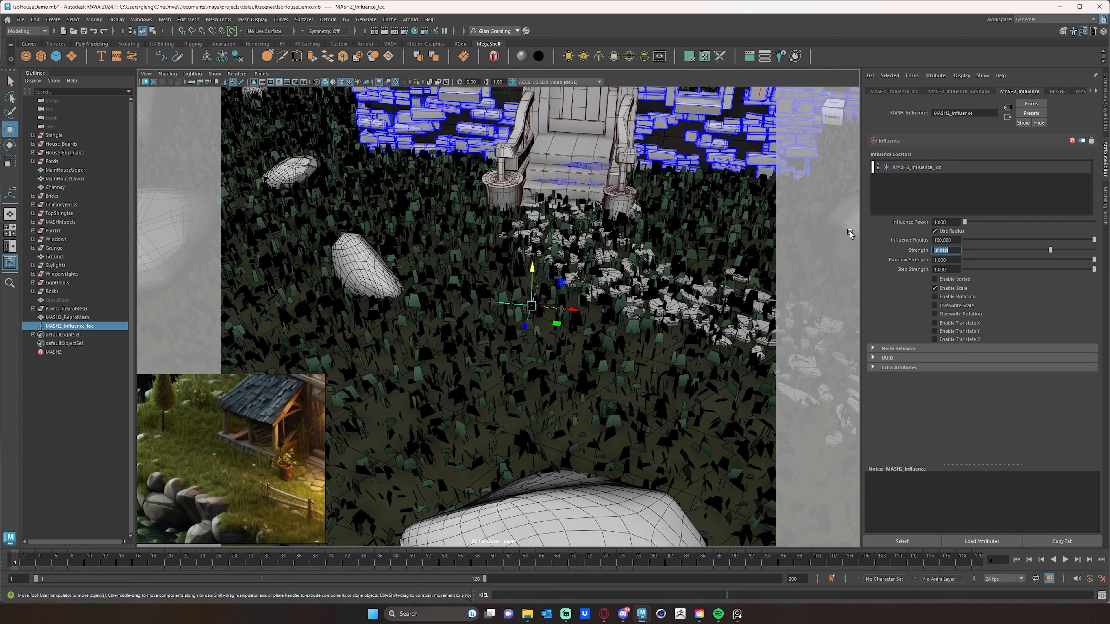
type("0")
key("Return")
type("-1")
key("Return")
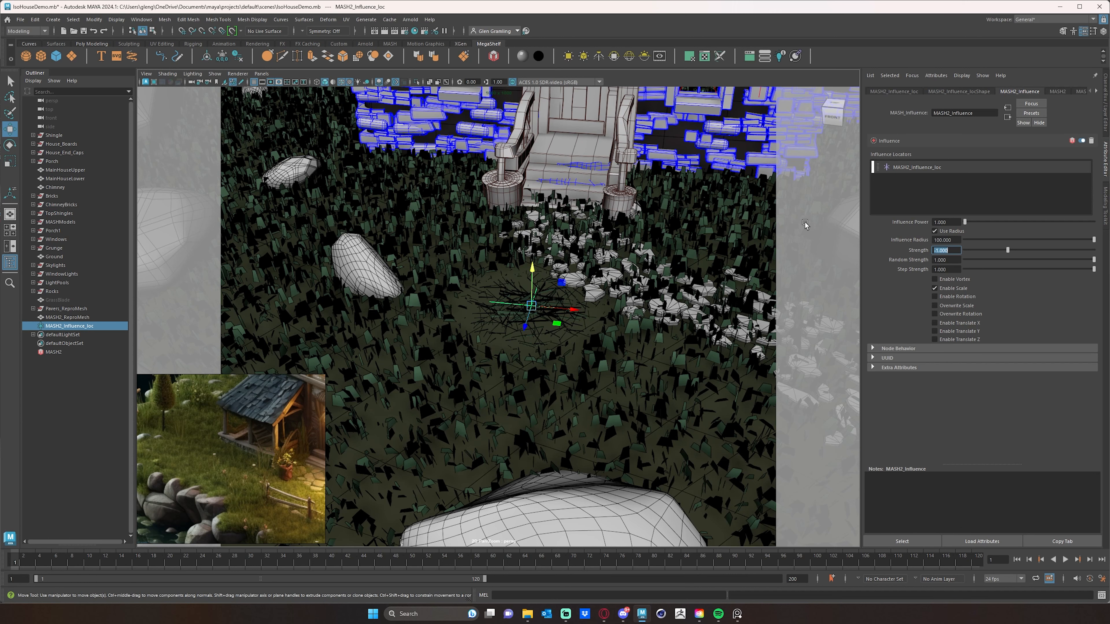
- Set the influence strength to 1
left_click_drag(592, 319, 697, 286, "alt")
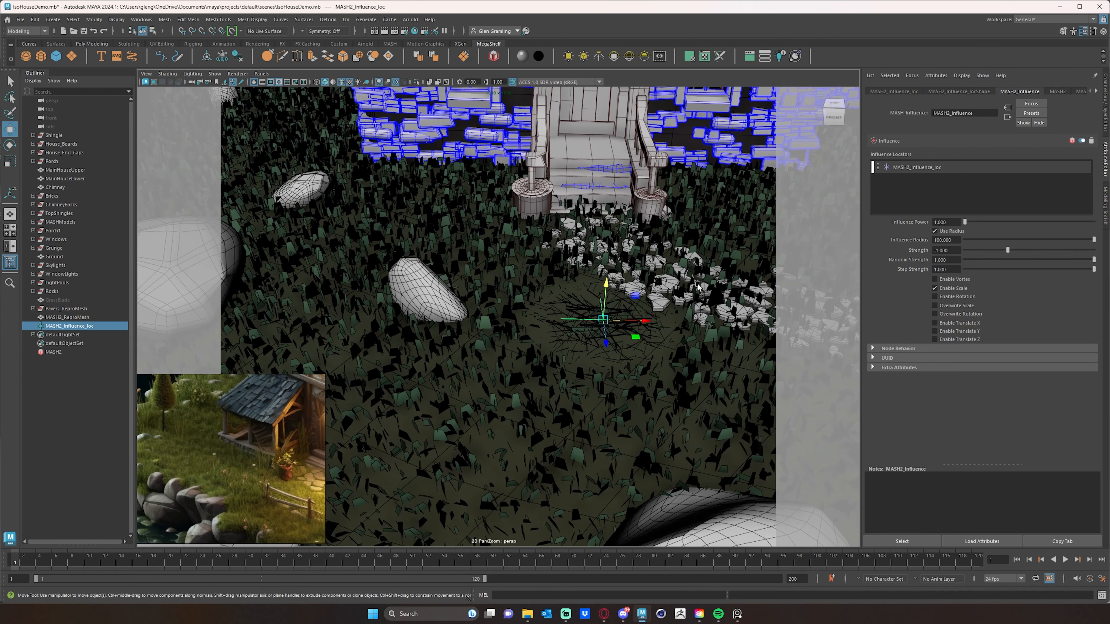
left_click(955, 250)
type("1")
key("Return")
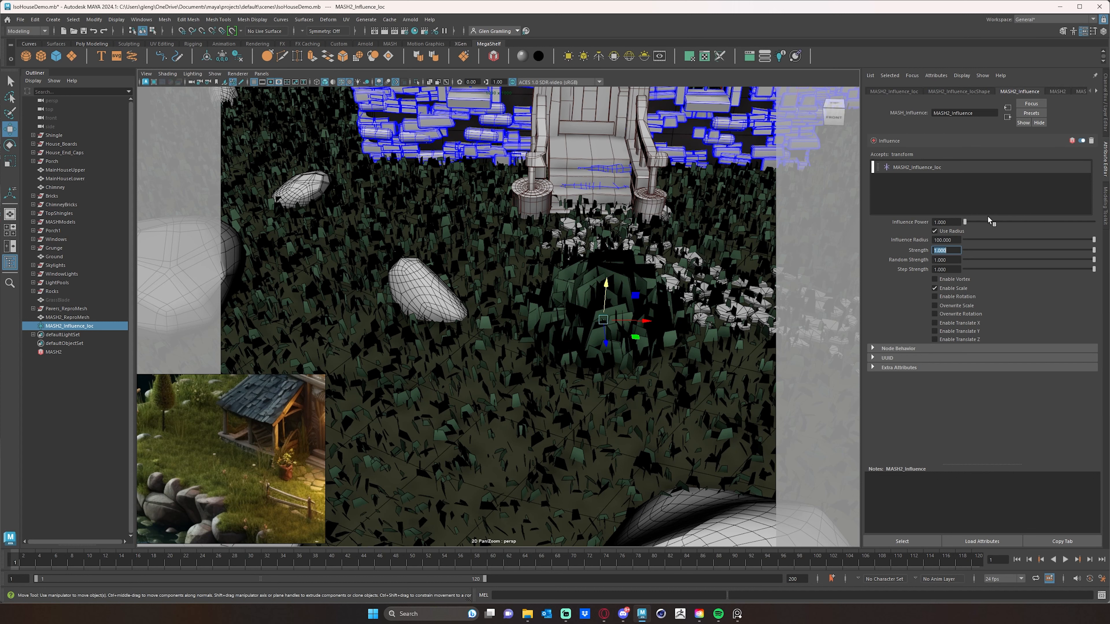
- Try an influence power of -1 and restore it to 1
left_click_drag(964, 223, 931, 229)
left_click(937, 222)
type("-1")
key("Return")
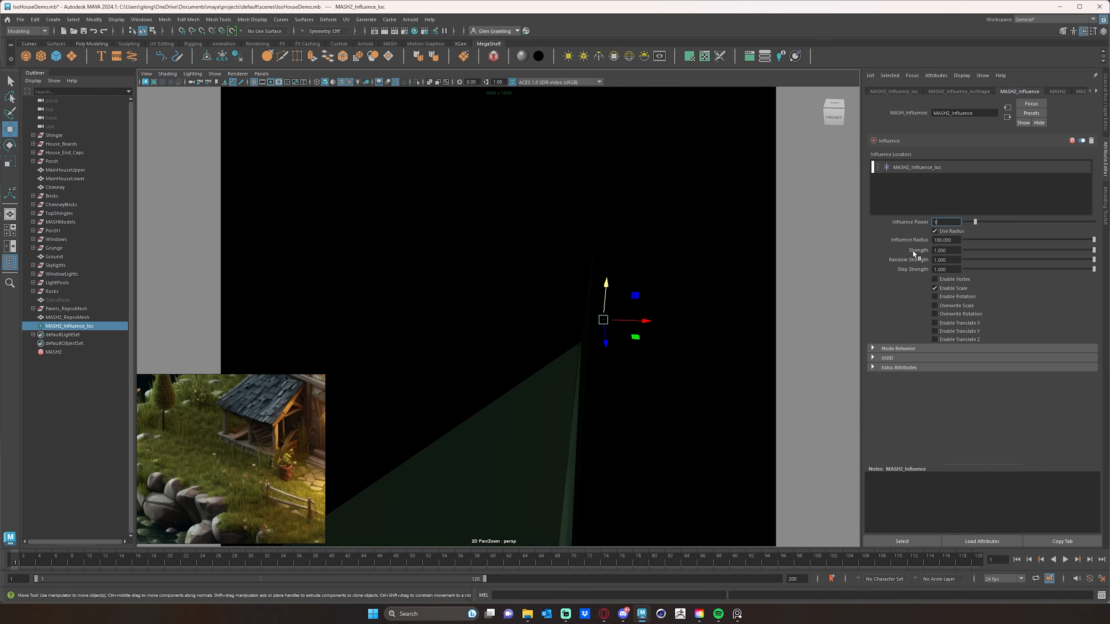
type("1")
key("Return")
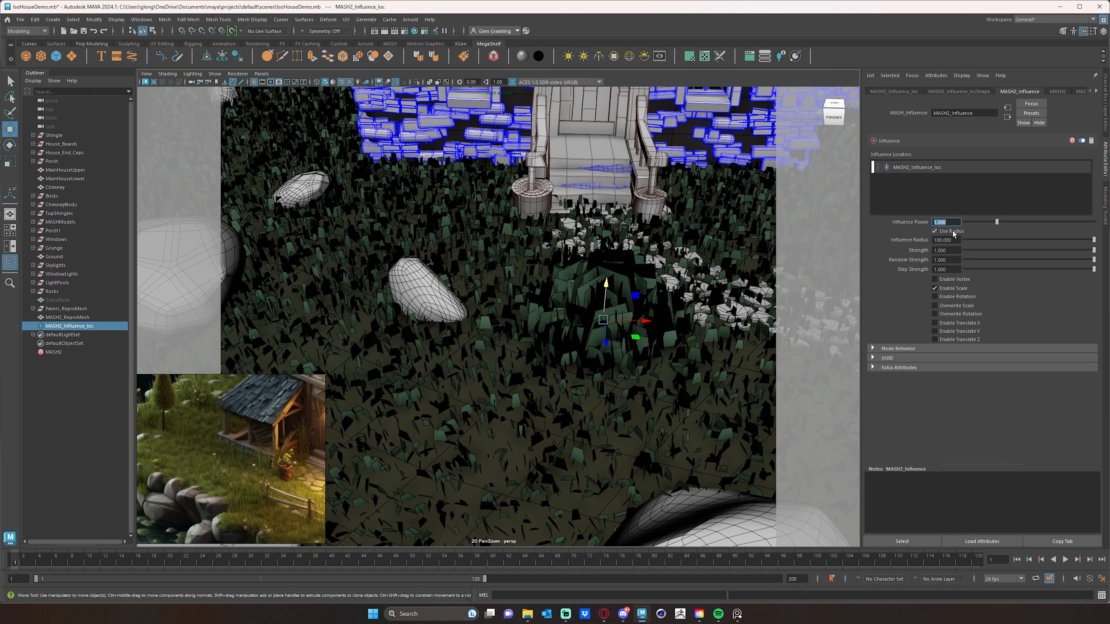
- Set the influence strength to about -0.36 with its slider
left_click(983, 248)
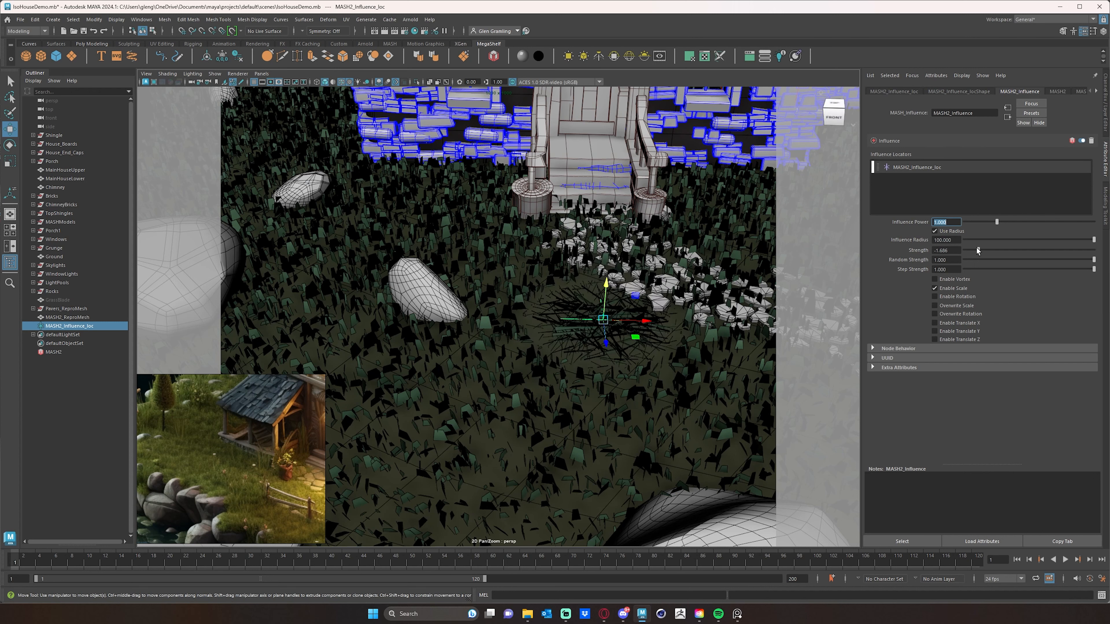
mouse_move(1055, 244)
left_mouse_down()
mouse_move(1074, 244)
mouse_move(1035, 247)
left_mouse_up()
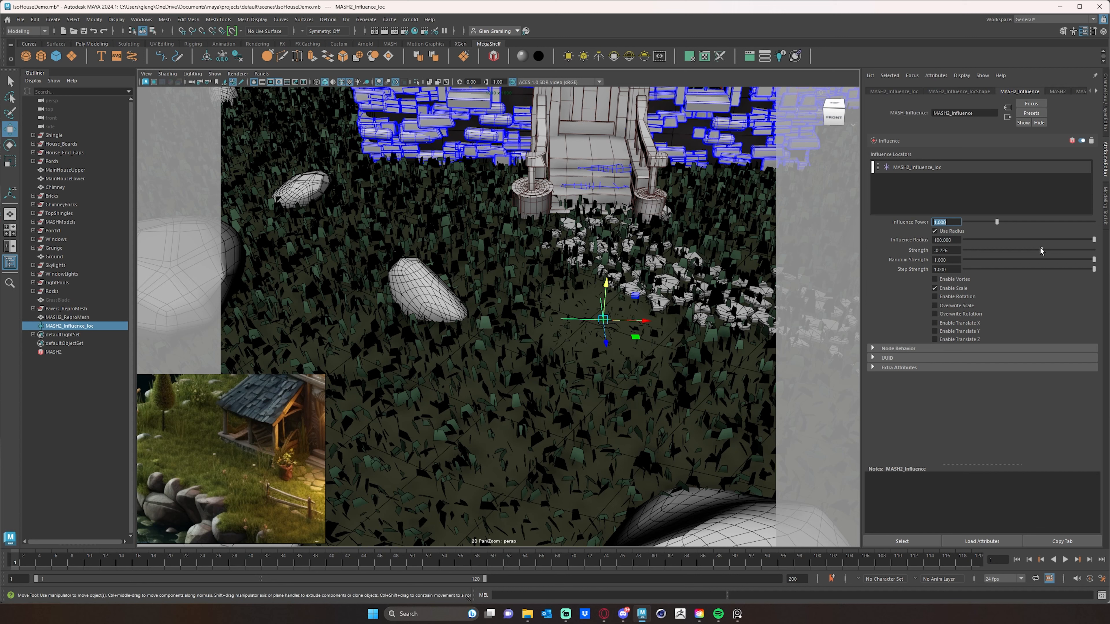
left_click_drag(1038, 248, 1038, 252)
- Set the influence radius to 150 after trying 200
scroll(602, 309, "down", 5)
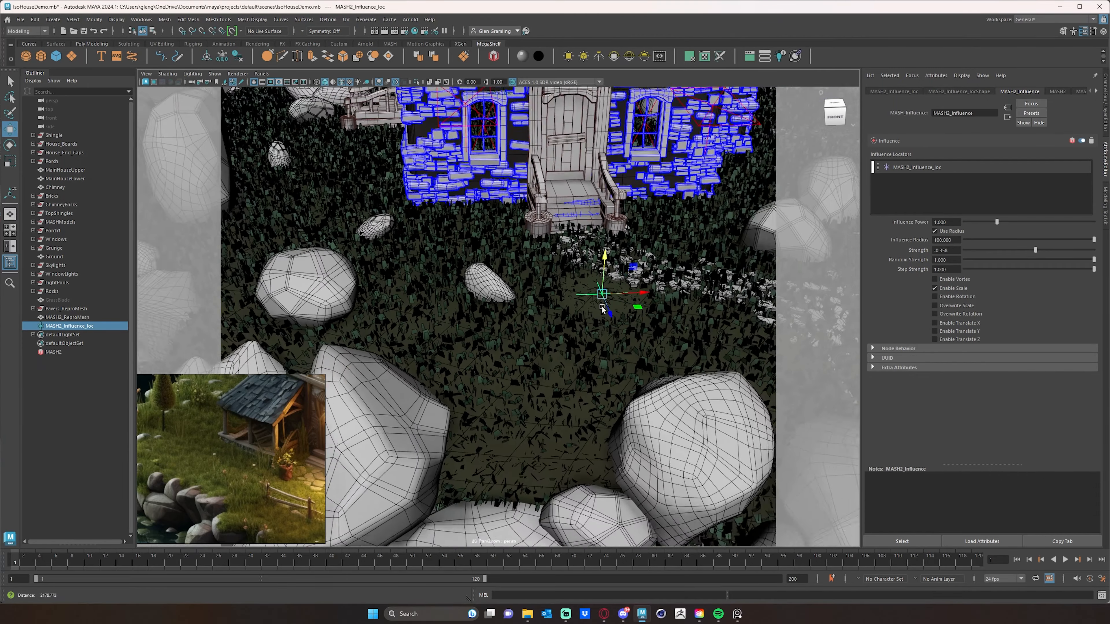
scroll(602, 308, "up", 6)
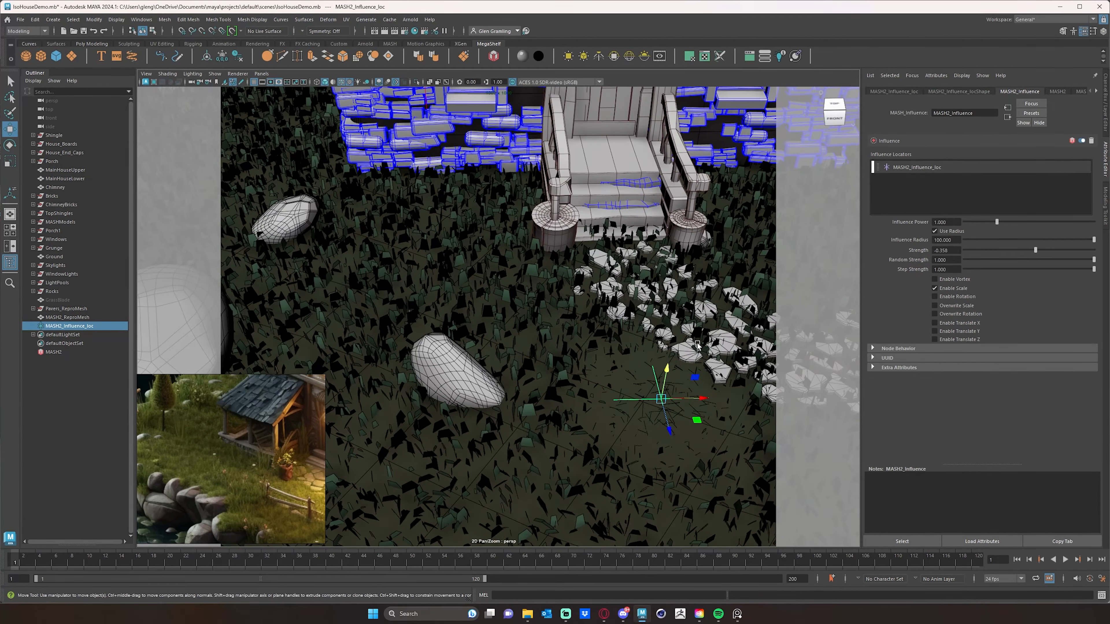
scroll(630, 296, "down", 4)
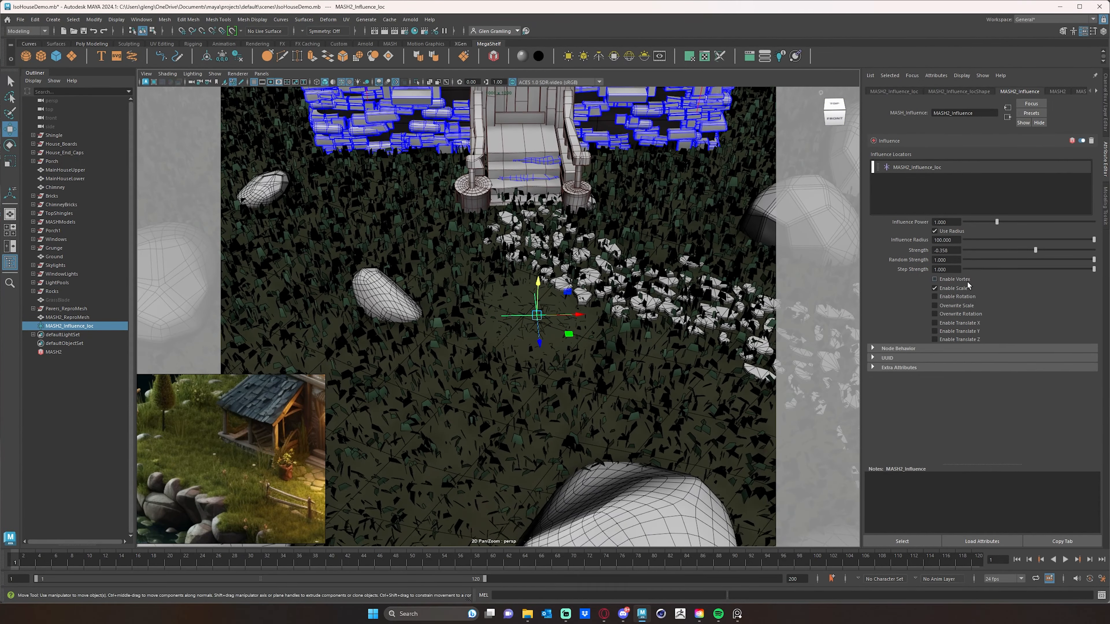
left_click(944, 240)
type("200")
key("Return")
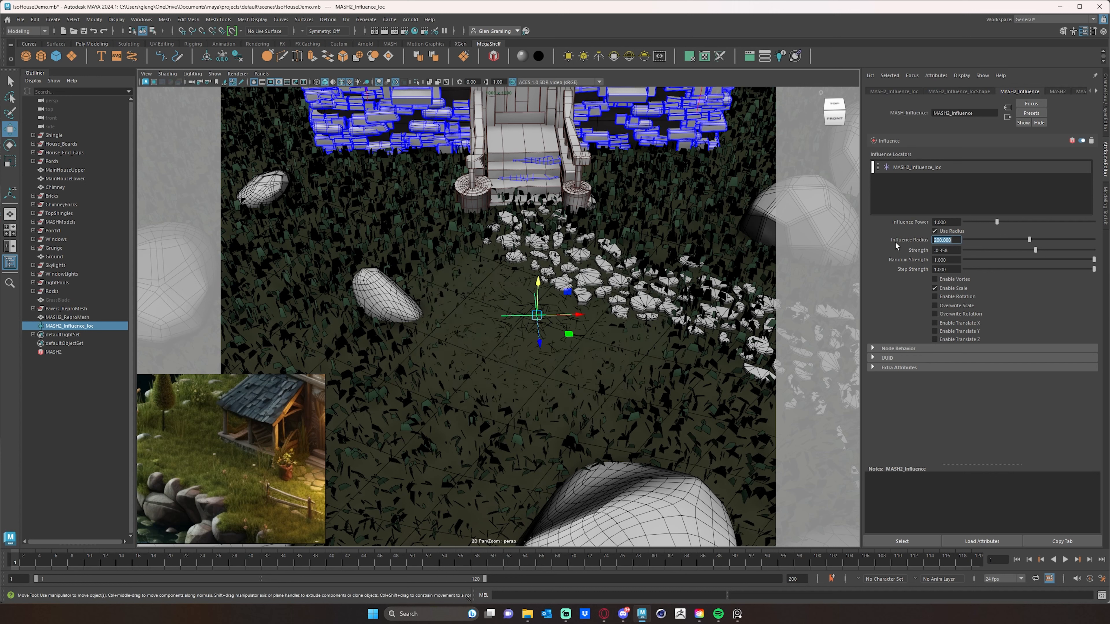
type("150")
key("Return")
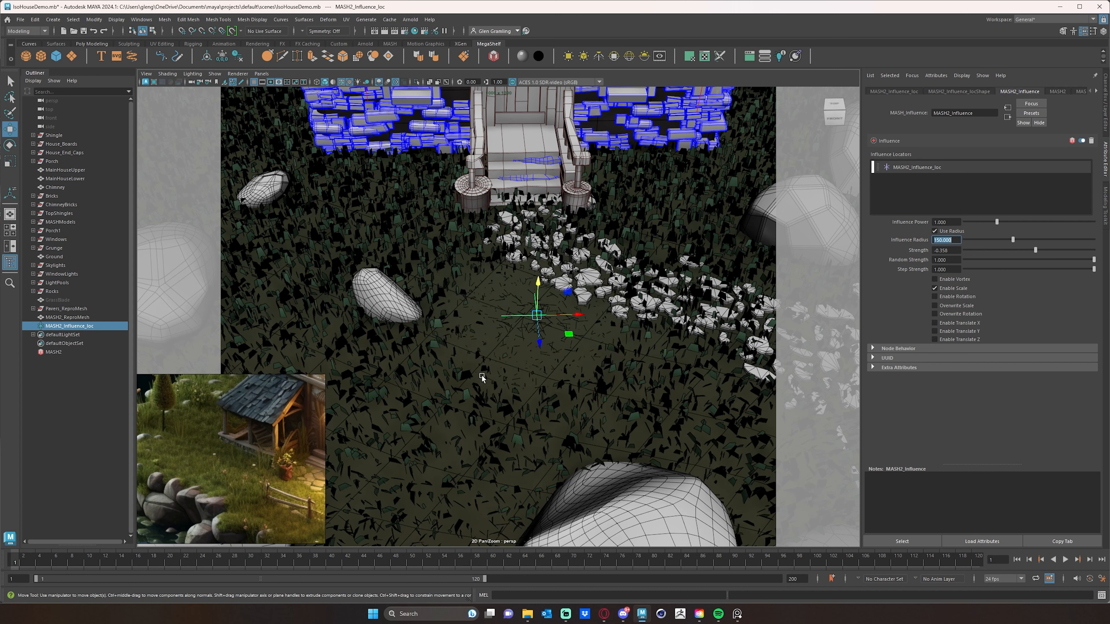
- Adjust the influence radius to about 154
left_click(537, 319)
left_click_drag(537, 319, 593, 315)
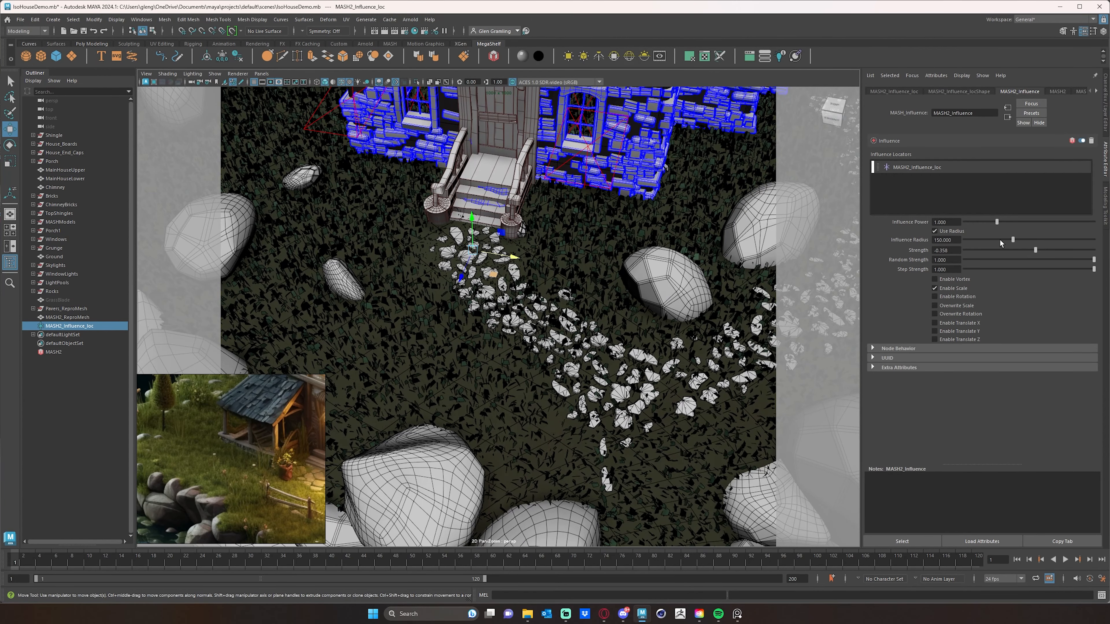
mouse_move(1013, 238)
left_mouse_down()
mouse_move(1005, 240)
mouse_move(1015, 239)
left_mouse_up()
left_click_drag(579, 353, 502, 372, "alt")
middle_click_drag(503, 372, 523, 361, "alt")
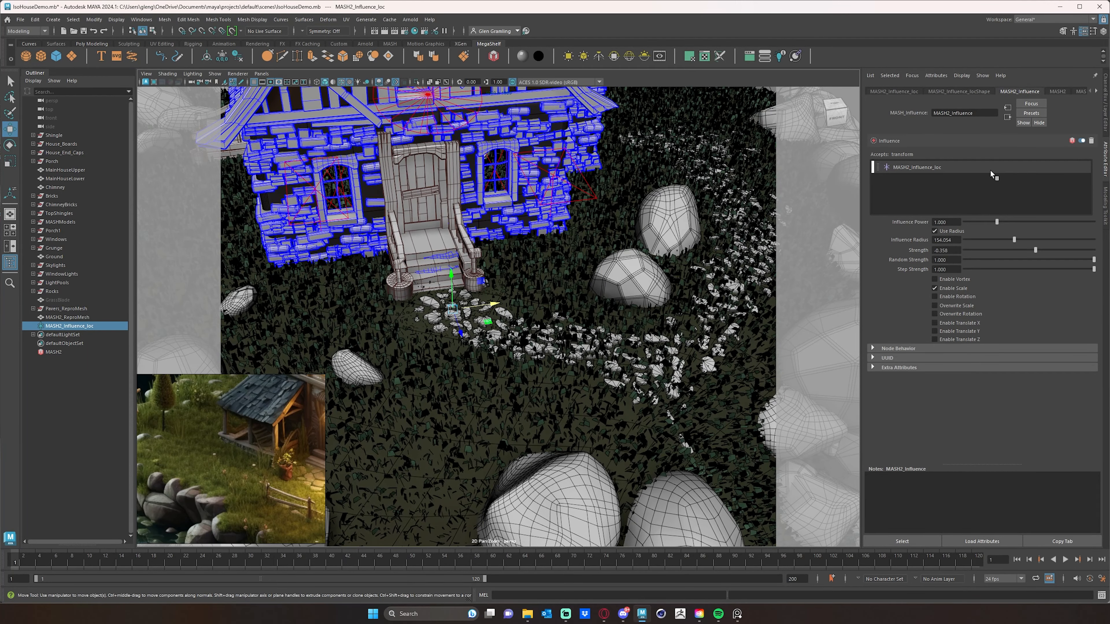
- Add a second influence locator to the Influence node
right_click(908, 184)
left_click(934, 188)
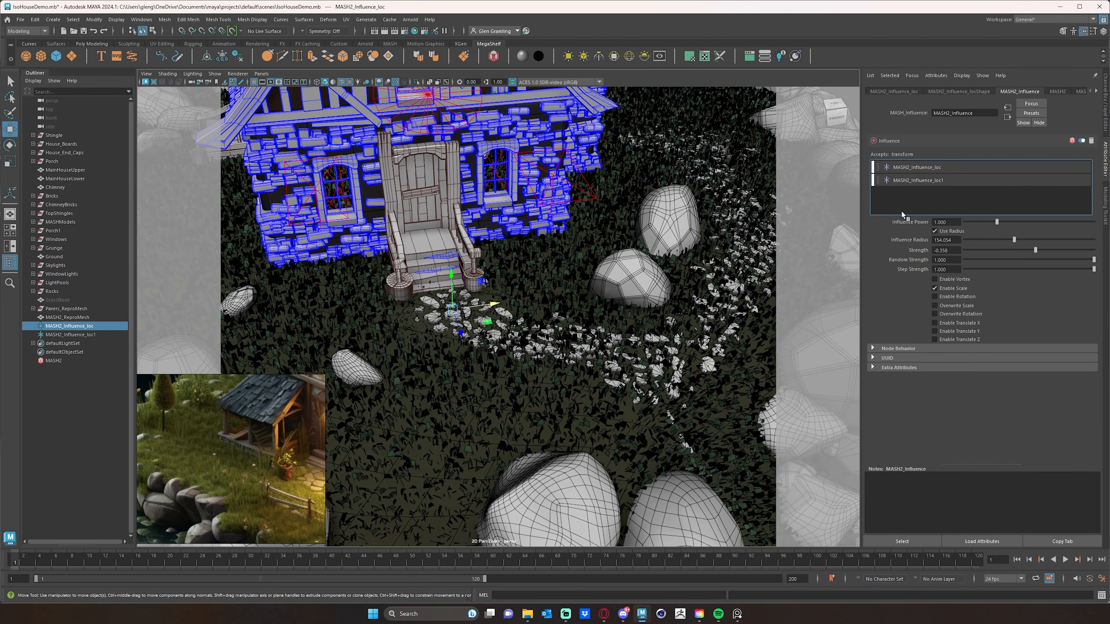
middle_click_drag(476, 351, 522, 334, "alt")
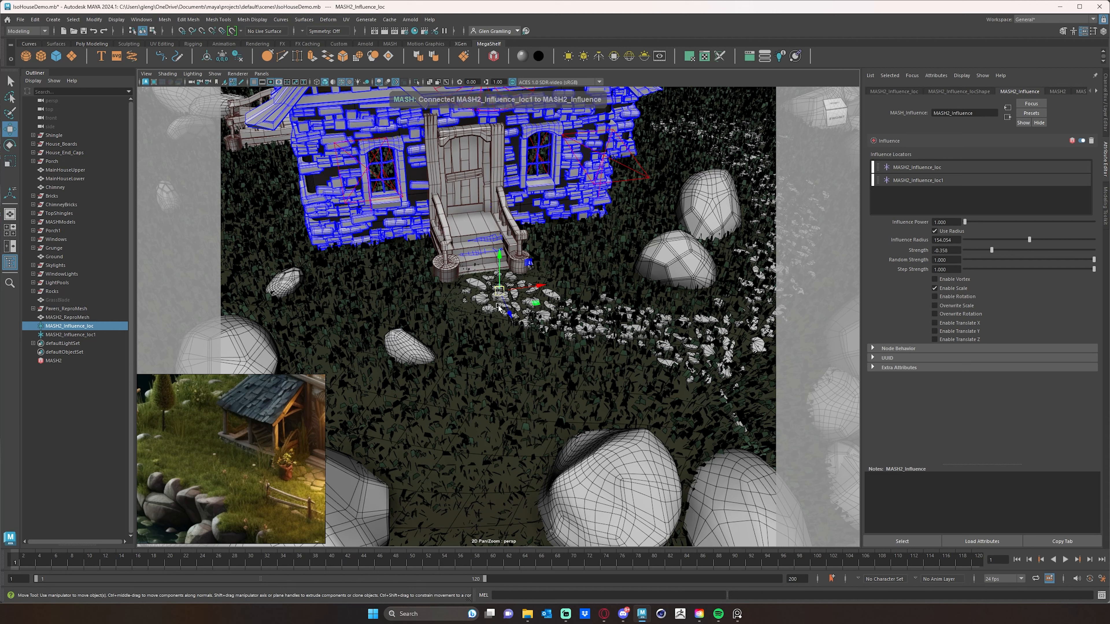
- Move the second influence locator onto the stone path in front of the steps
left_click(72, 335)
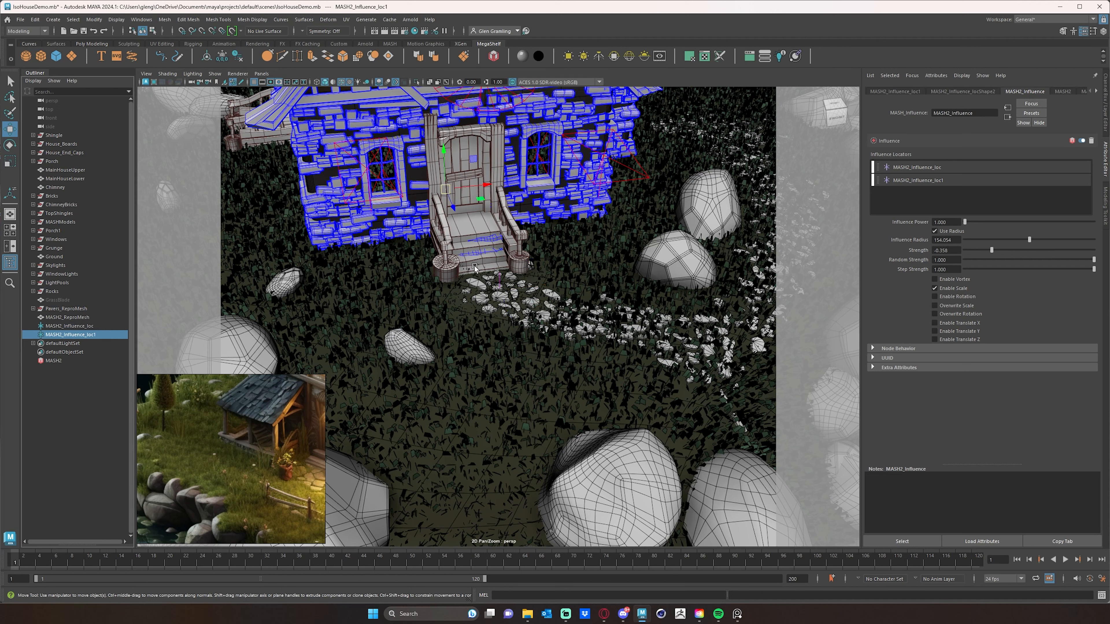
left_click_drag(453, 207, 599, 317)
scroll(482, 324, "down", 5)
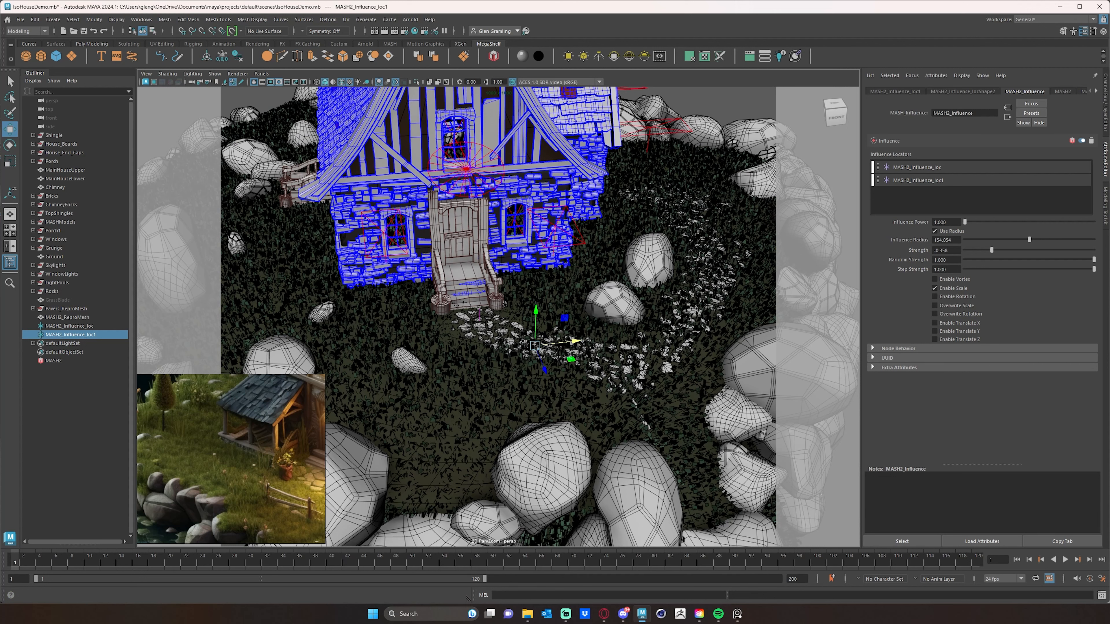
- Set the second locator's scale to 50 on all three axes
key("ctrl+a")
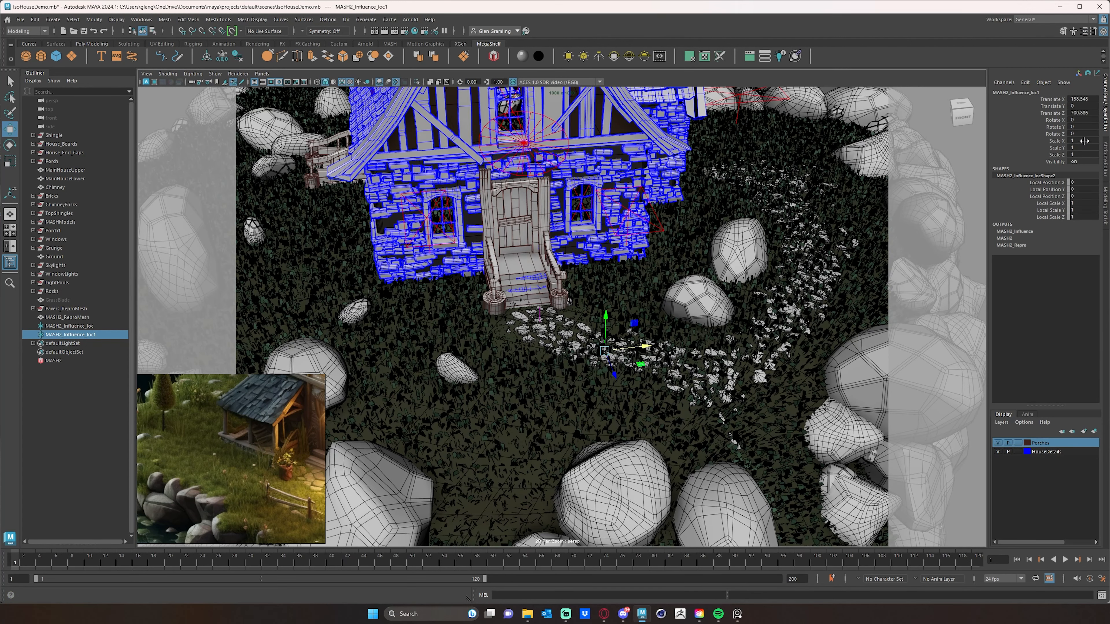
left_click_drag(1084, 141, 1088, 155)
type("50")
key("Return")
- Reposition the second locator further along the stone path
scroll(524, 302, "up", 2)
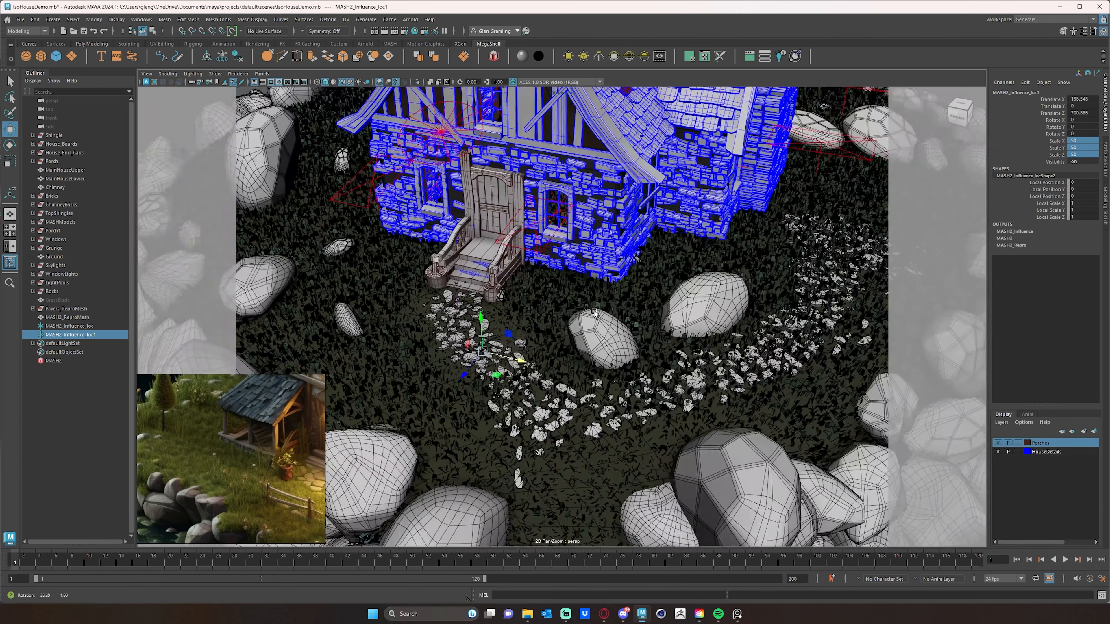
scroll(530, 308, "up", 2)
scroll(530, 308, "up", 1)
left_click_drag(495, 351, 622, 366)
scroll(624, 360, "down", 8)
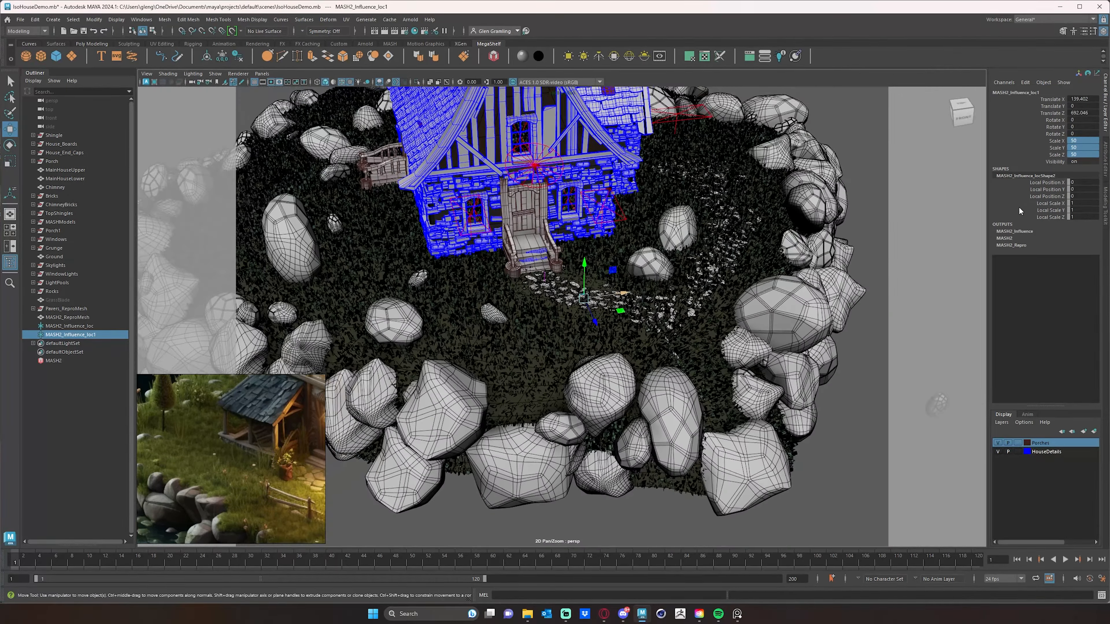
- Inspect the grass along the stone path around the second locator from several angles
middle_click_drag(586, 296, 549, 310, "alt")
scroll(691, 291, "up", 3)
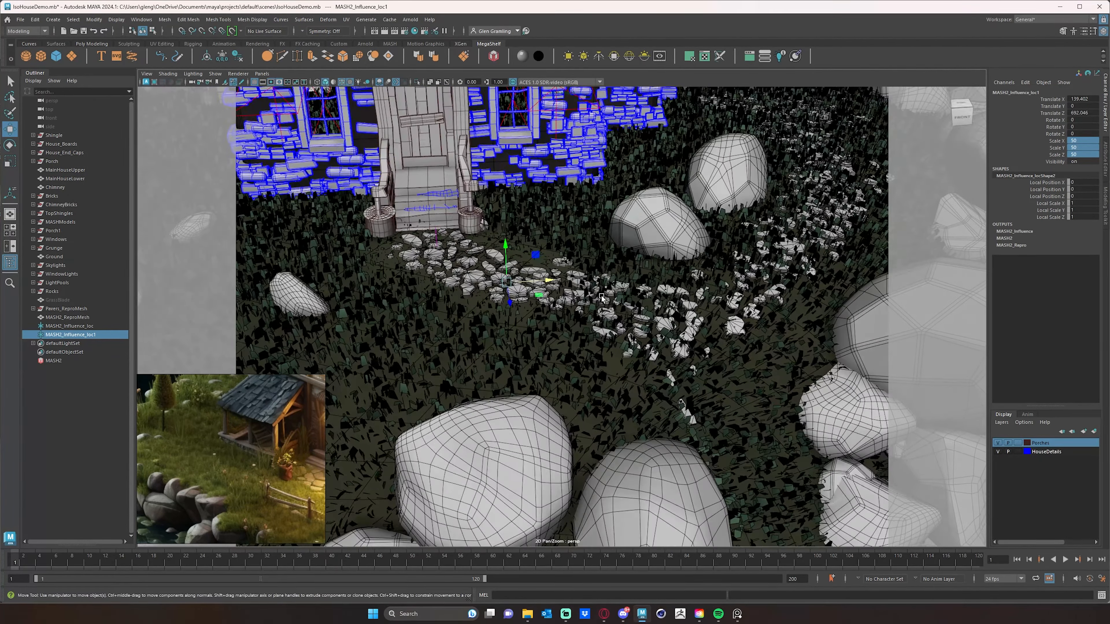
left_click_drag(667, 424, 621, 420, "alt")
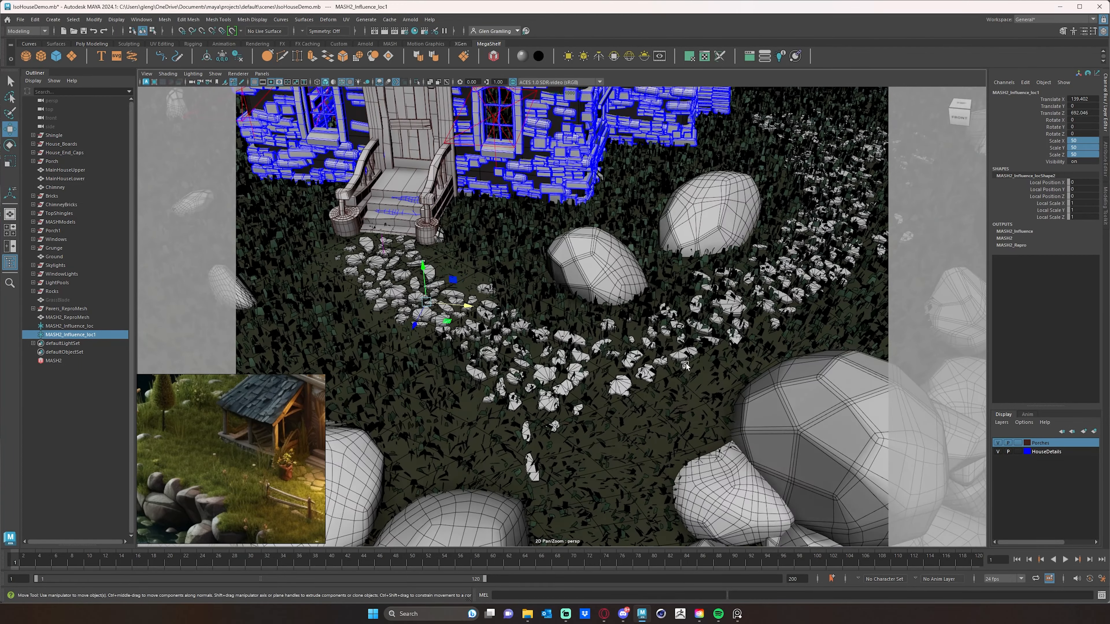
scroll(613, 376, "down", 6)
left_click_drag(608, 326, 577, 351, "alt")
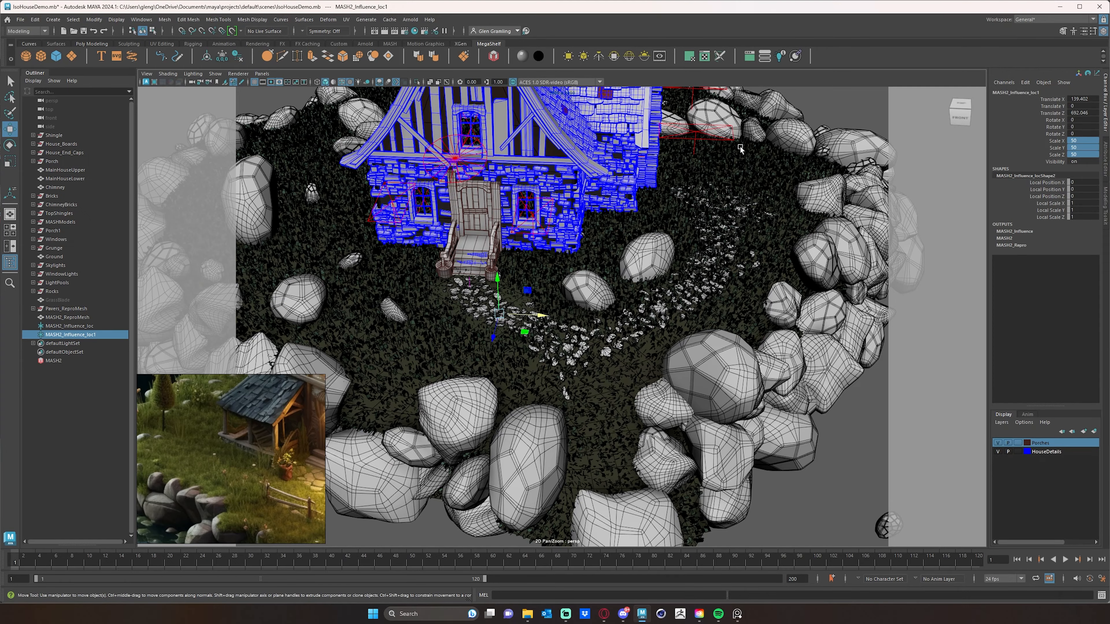
left_click_drag(762, 301, 699, 317, "alt")
scroll(500, 288, "up", 6)
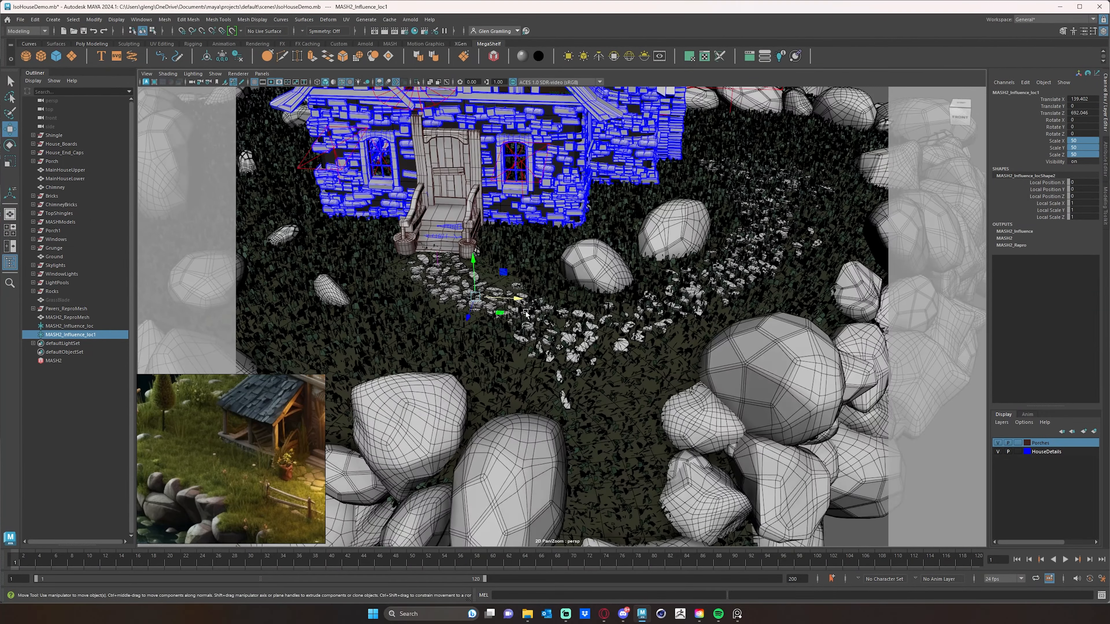
middle_click_drag(526, 313, 544, 331, "alt")
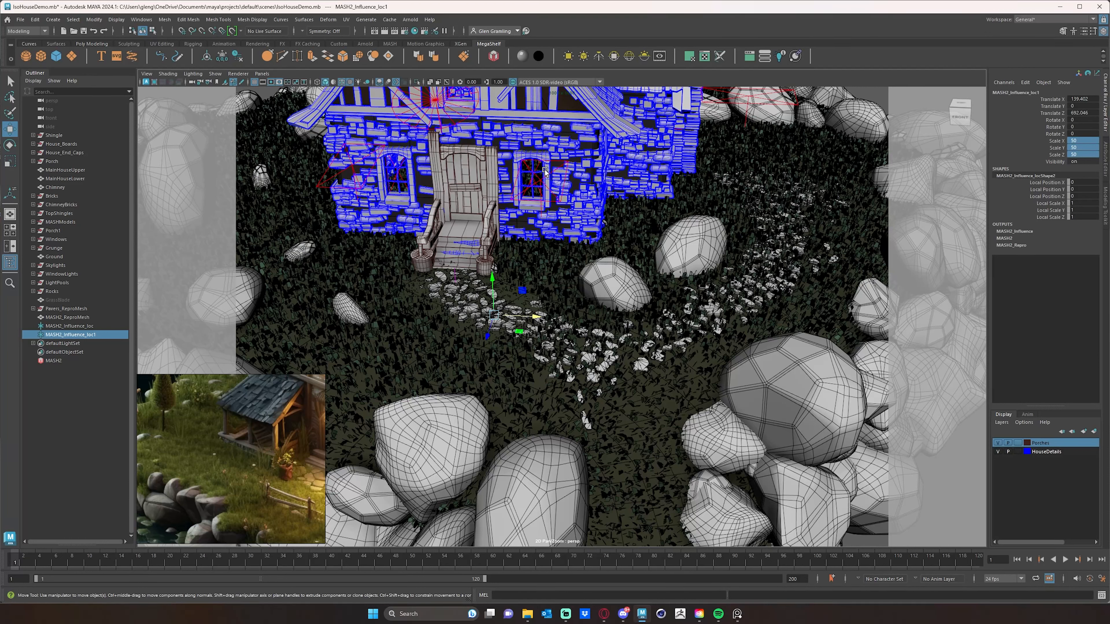
- Add a third influence locator to the MASH network's Influence node
left_click(67, 363)
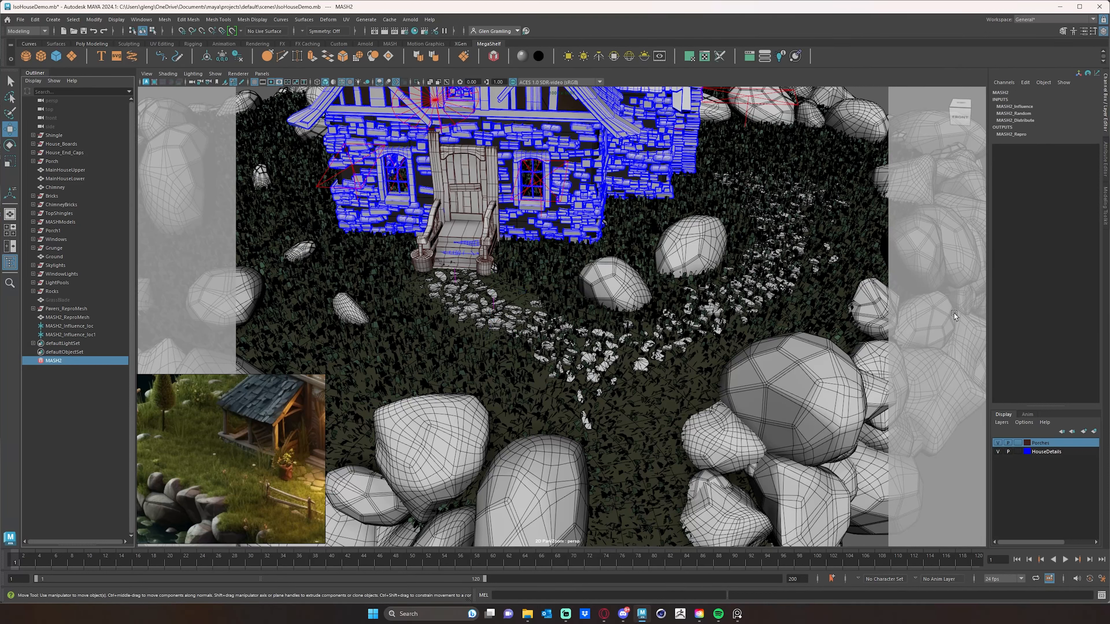
left_click(1106, 168)
left_click(915, 92)
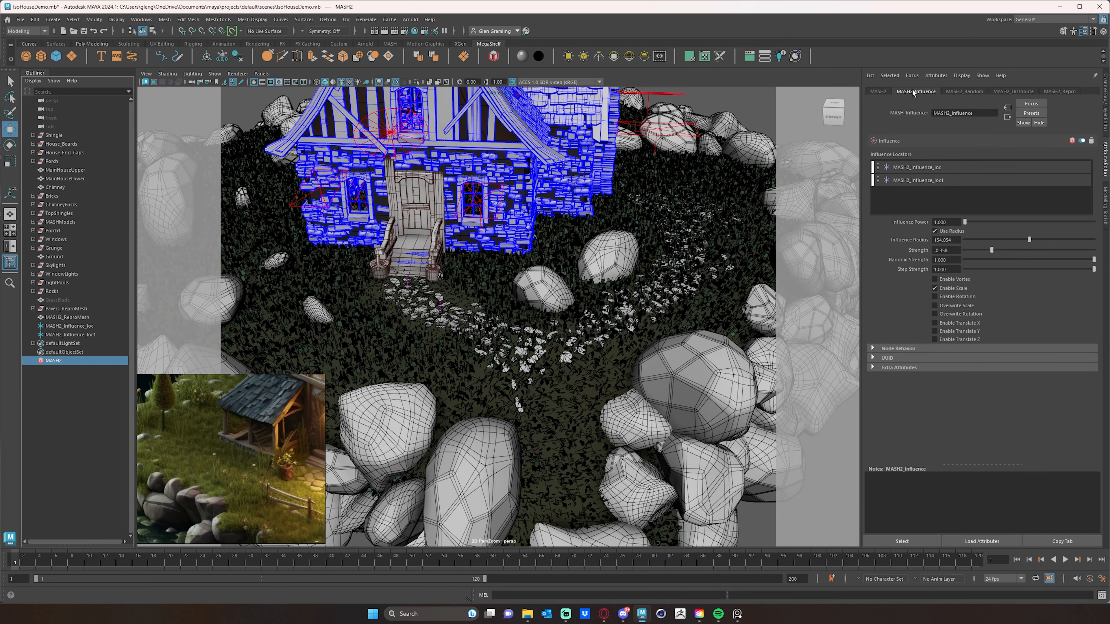
right_click(929, 192)
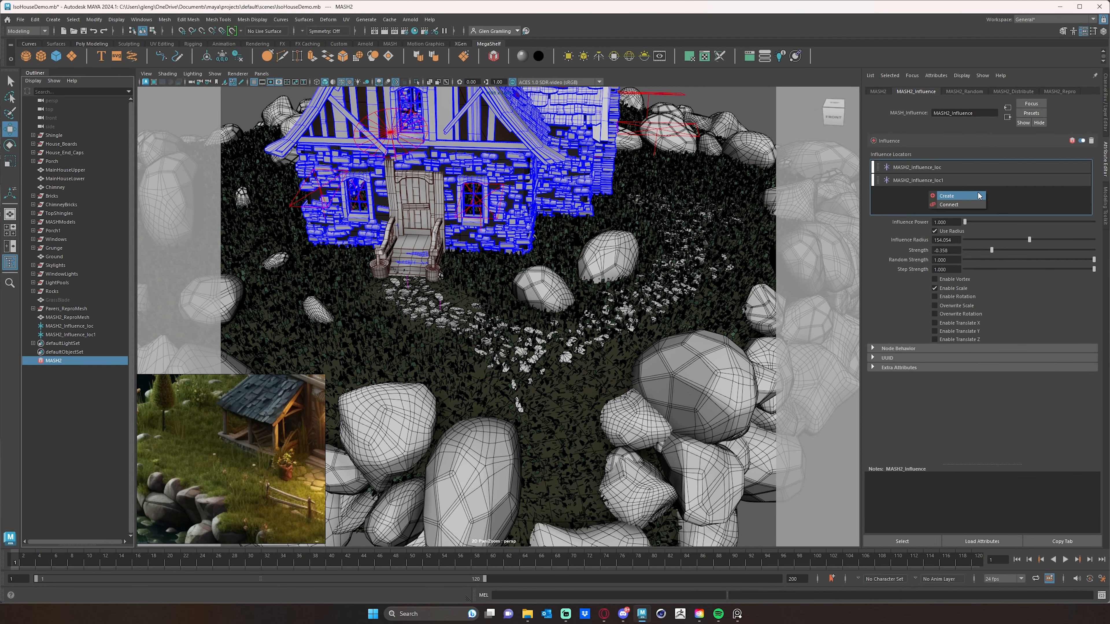
left_click(954, 205)
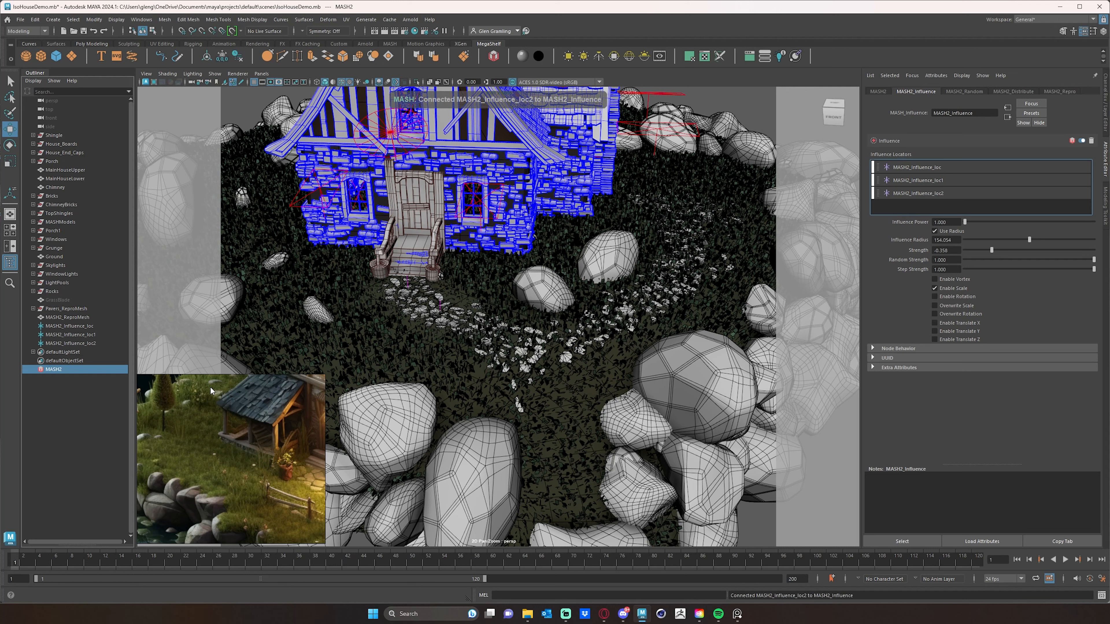
- Move the third influence locator down onto the stone path below the steps
left_click(70, 344)
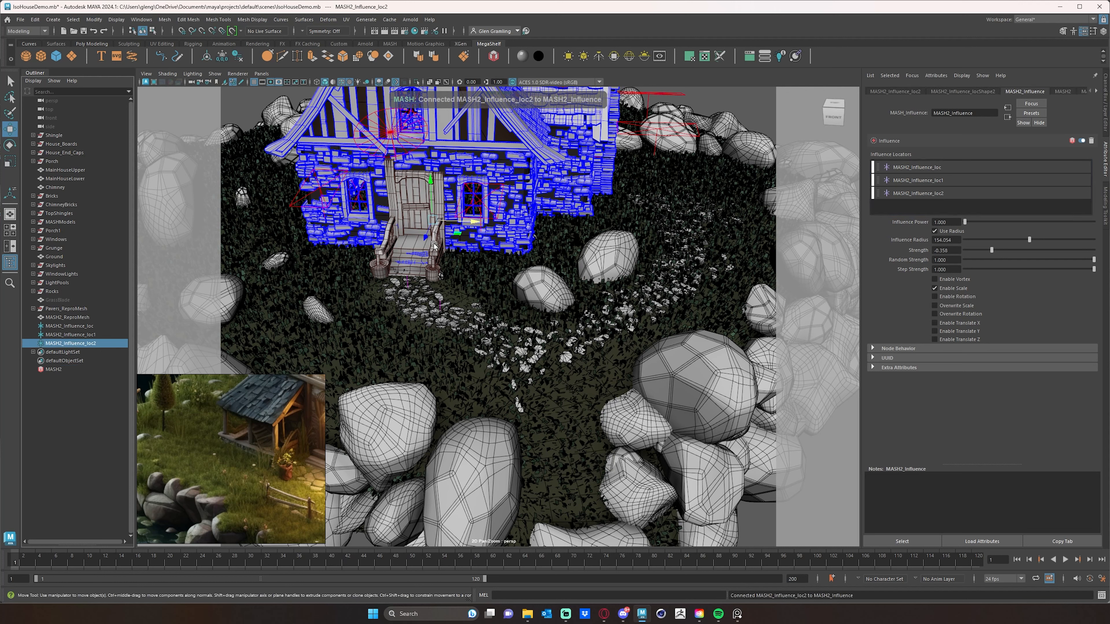
left_click_drag(410, 262, 397, 308)
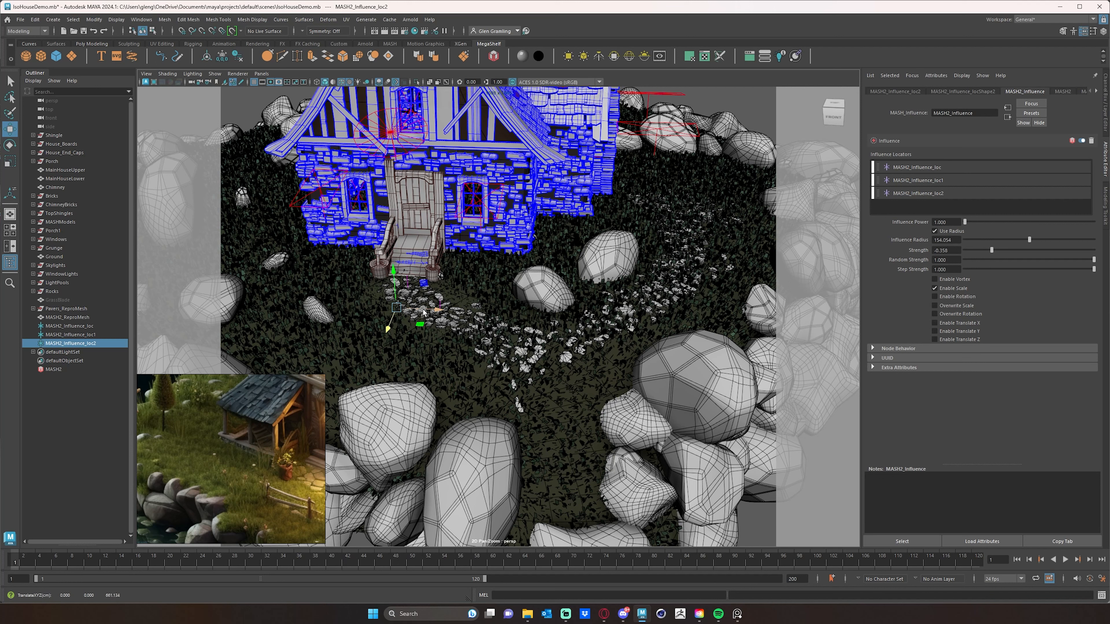
left_click_drag(504, 318, 500, 359)
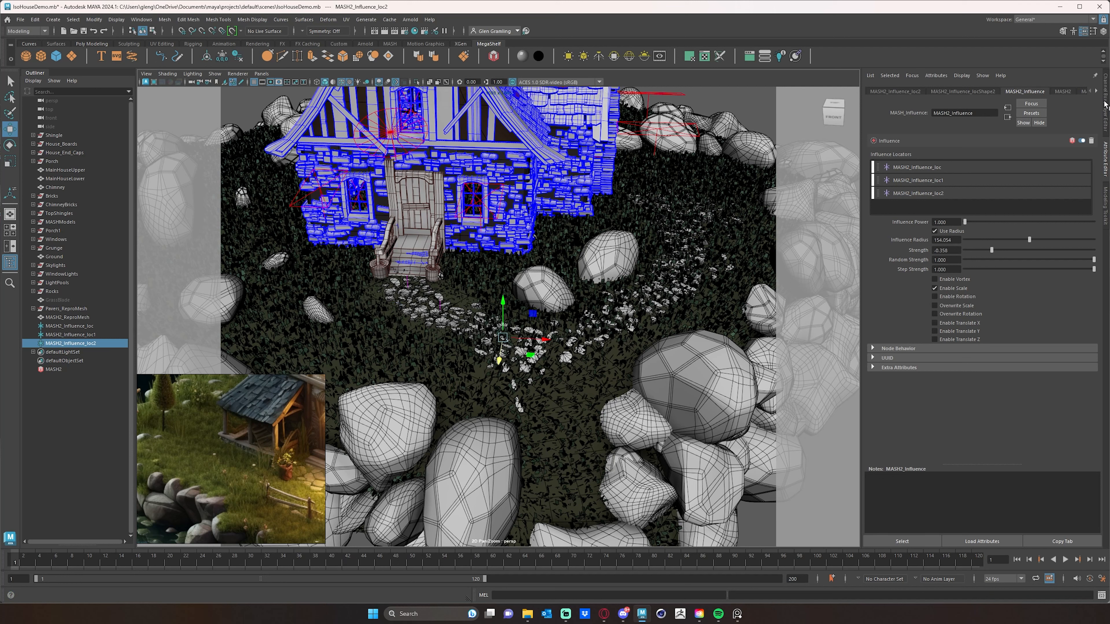
- Set the third locator's scale to 50 on all three axes
left_click(1105, 98)
left_click_drag(1086, 141, 1088, 152)
type("50")
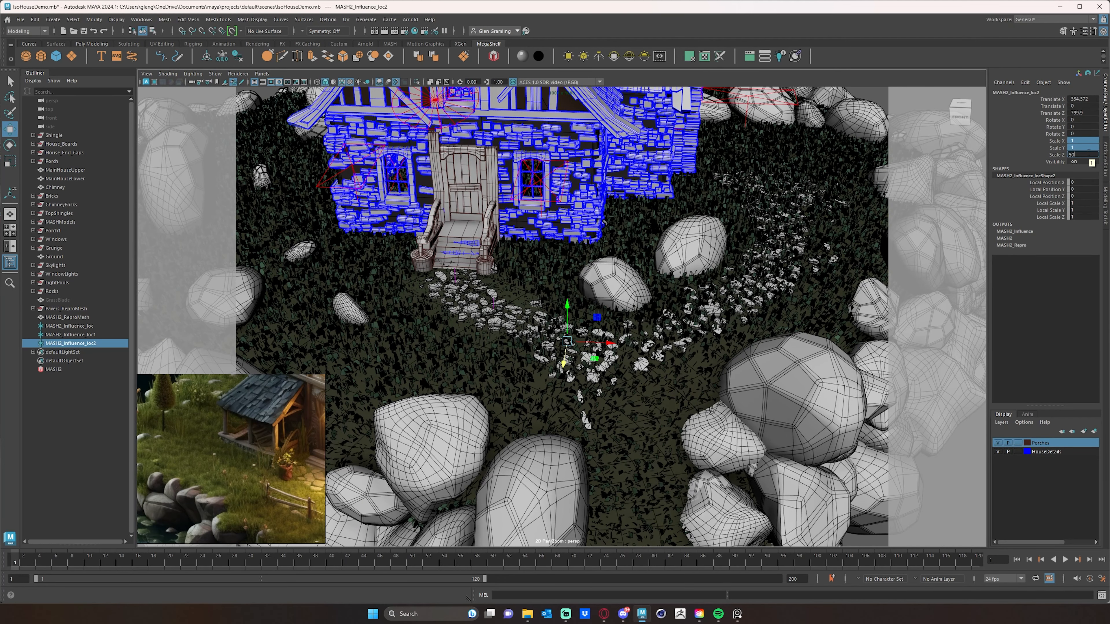
key("Return")
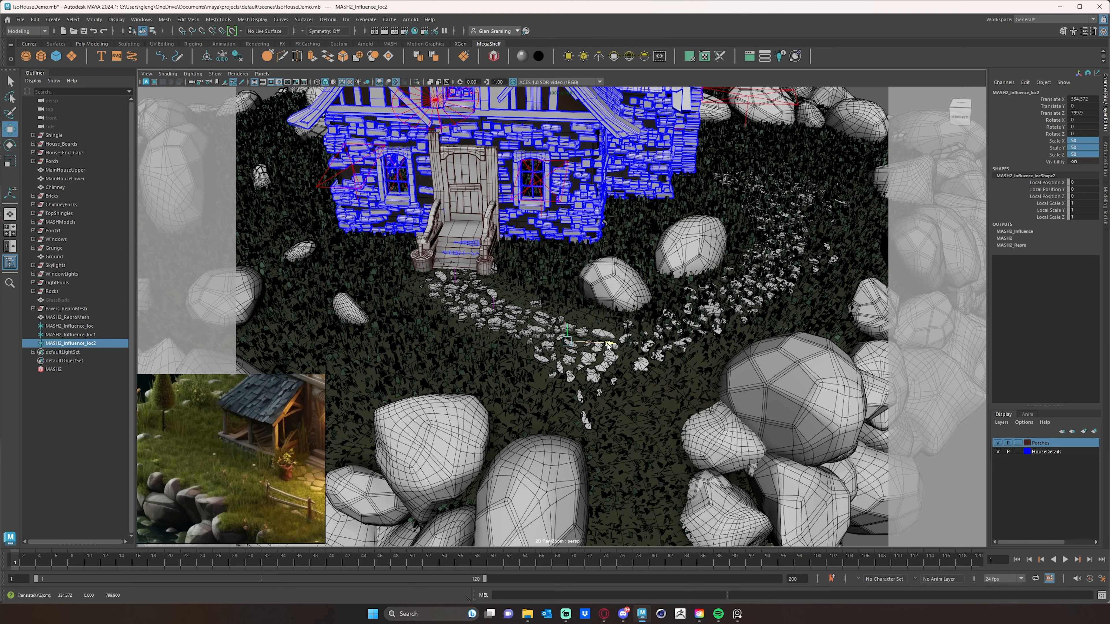
- Nudge the third locator slightly sideways along the path
left_click_drag(608, 343, 599, 346)
scroll(518, 361, "down", 6)
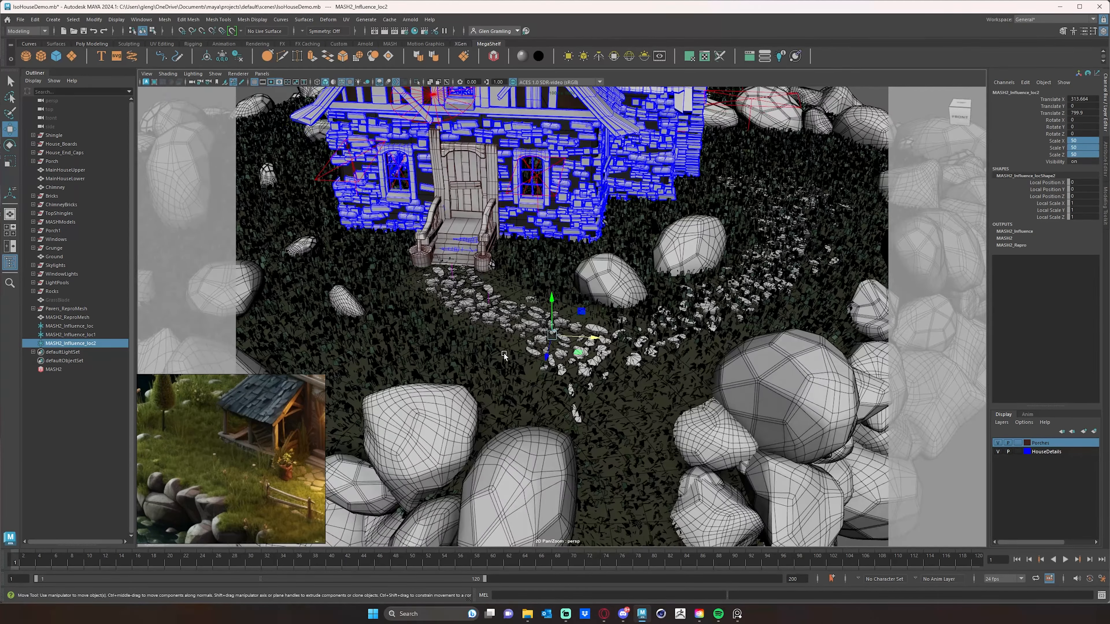
scroll(538, 325, "up", 6)
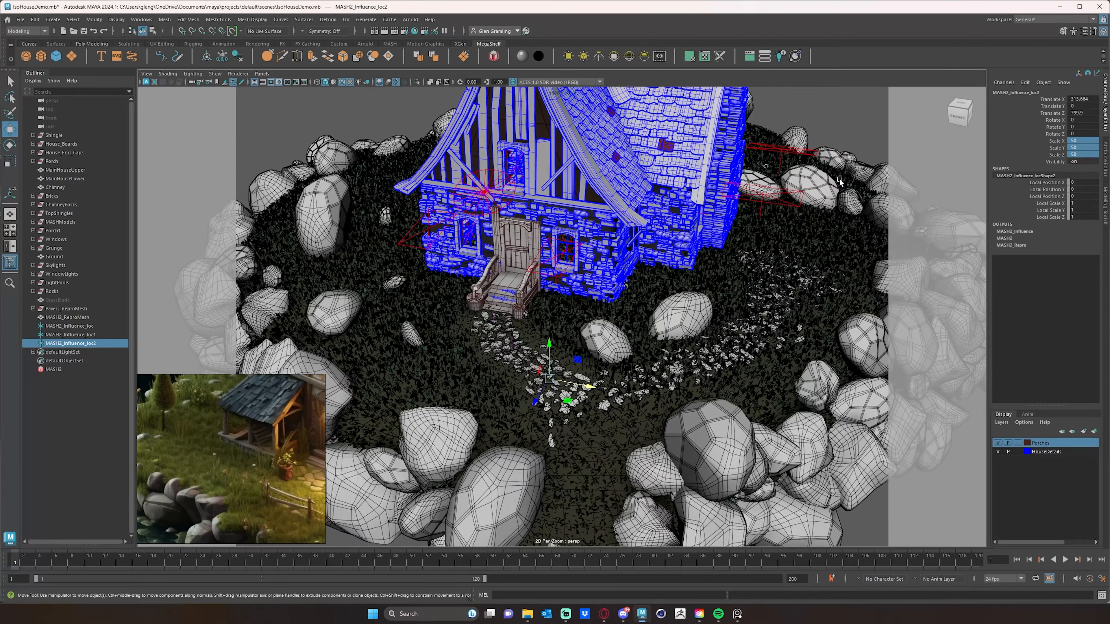
scroll(798, 213, "down", 4)
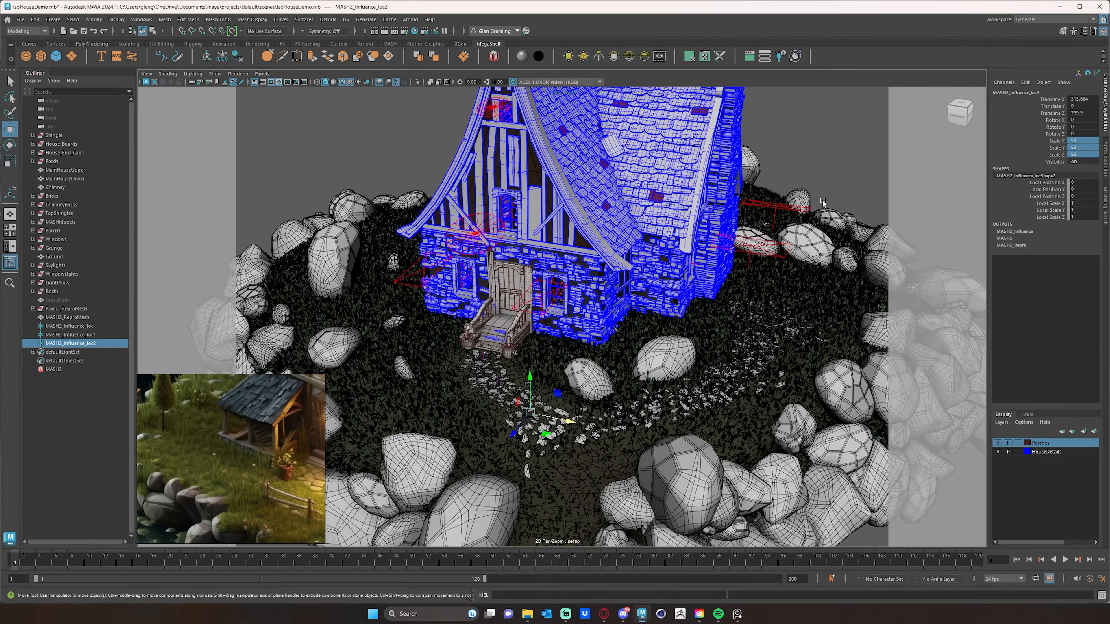
scroll(814, 195, "down", 4)
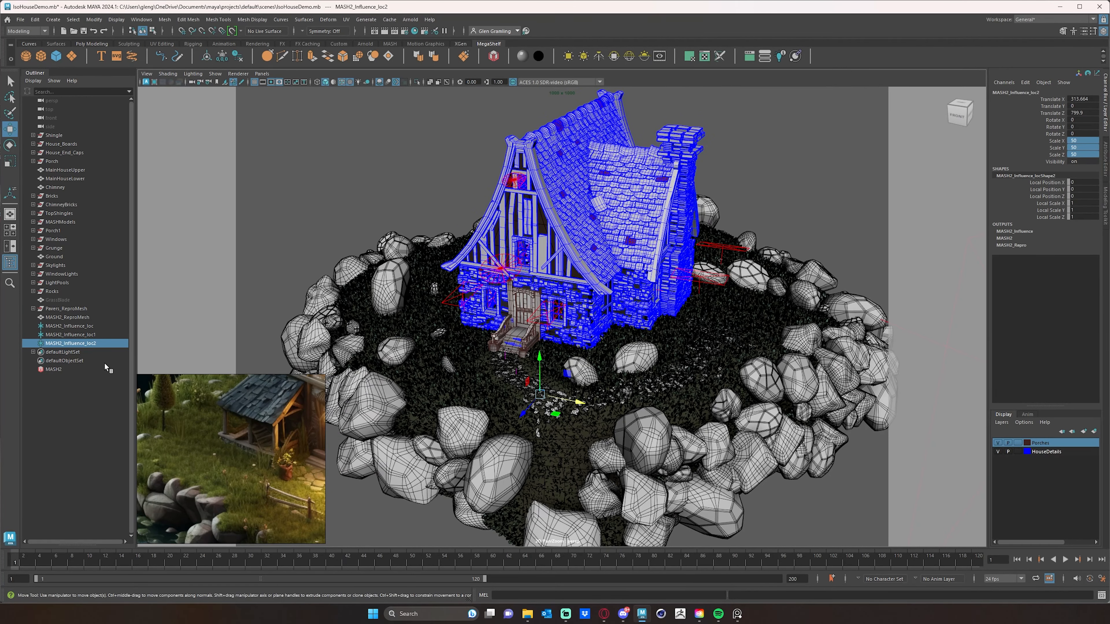
- Set the Distribute node's Number of Points to 500000 for denser grass
left_click(53, 369)
left_click(1107, 144)
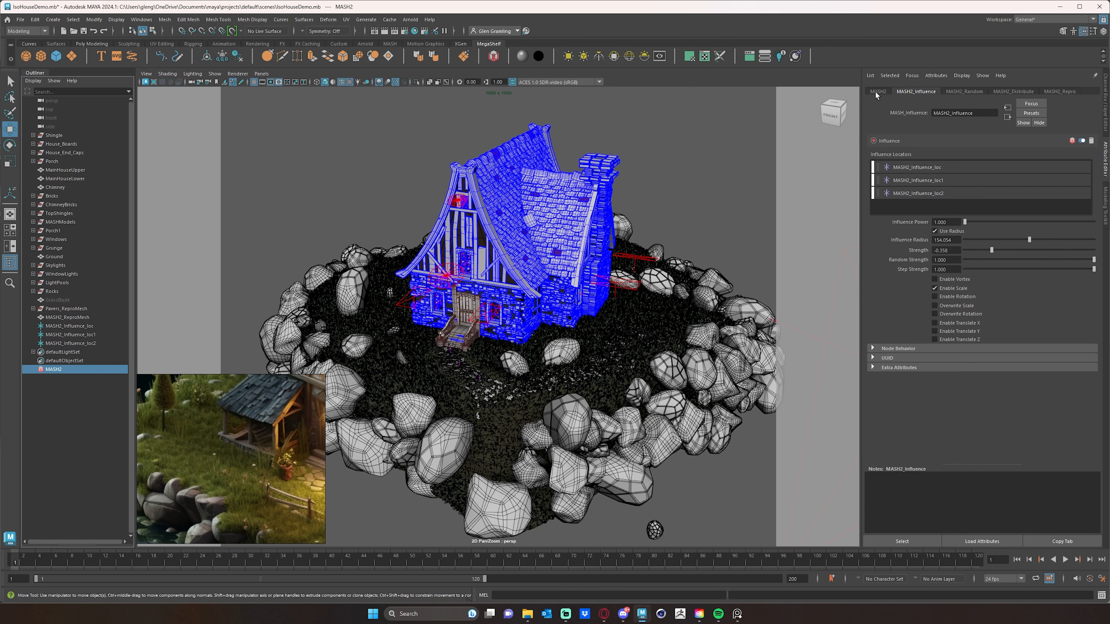
left_click(1025, 92)
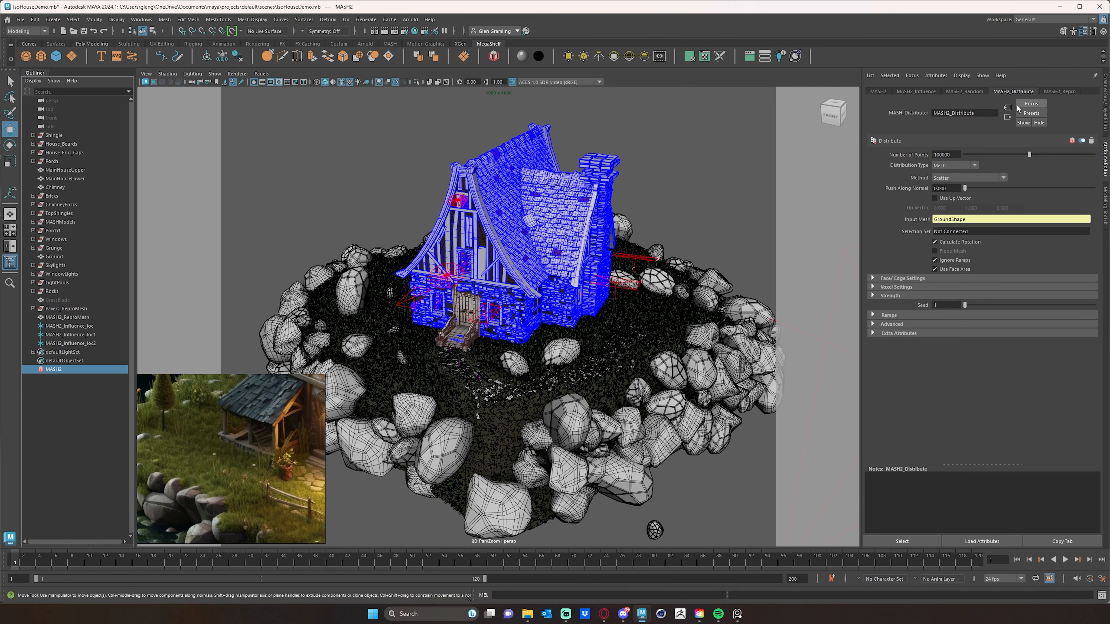
left_click(939, 154)
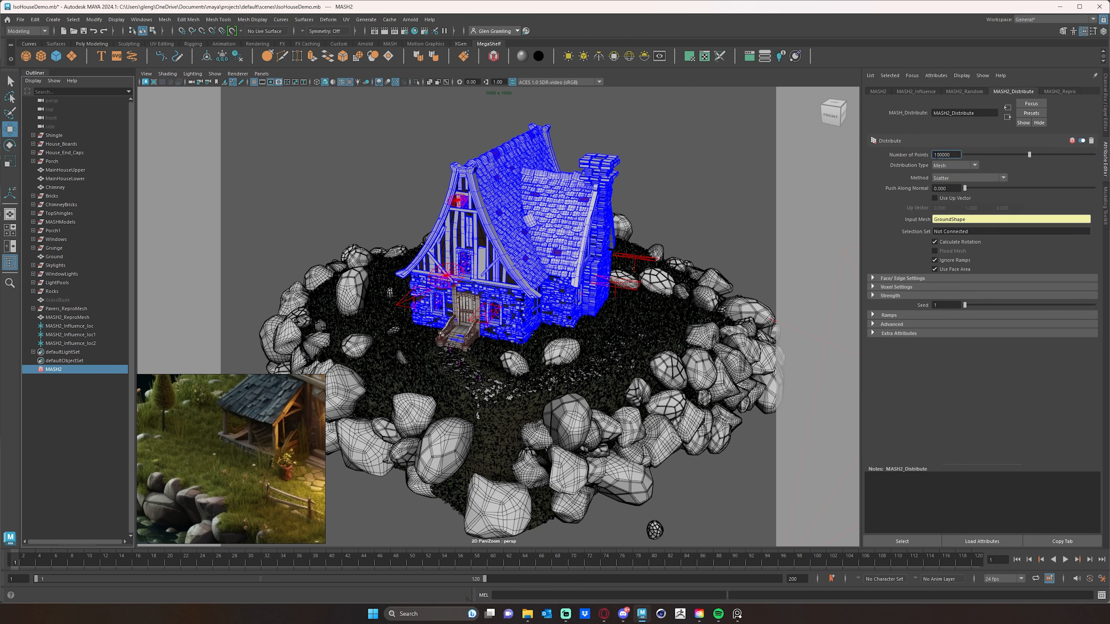
left_click_drag(935, 155, 930, 154)
left_click(934, 155)
scroll(538, 375, "up", 4)
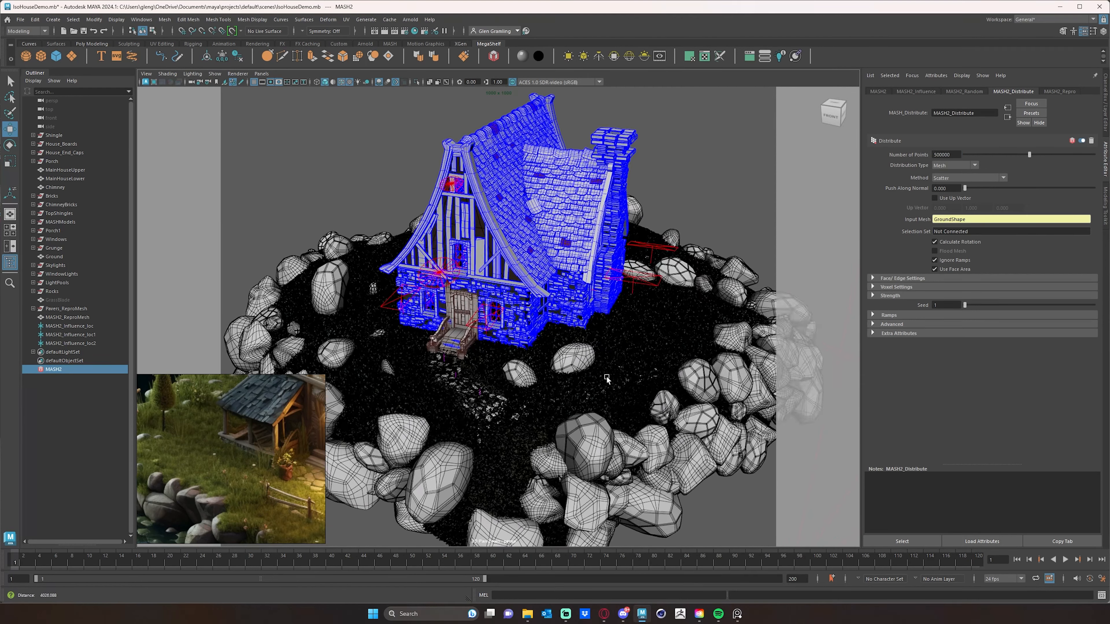
scroll(606, 375, "up", 5)
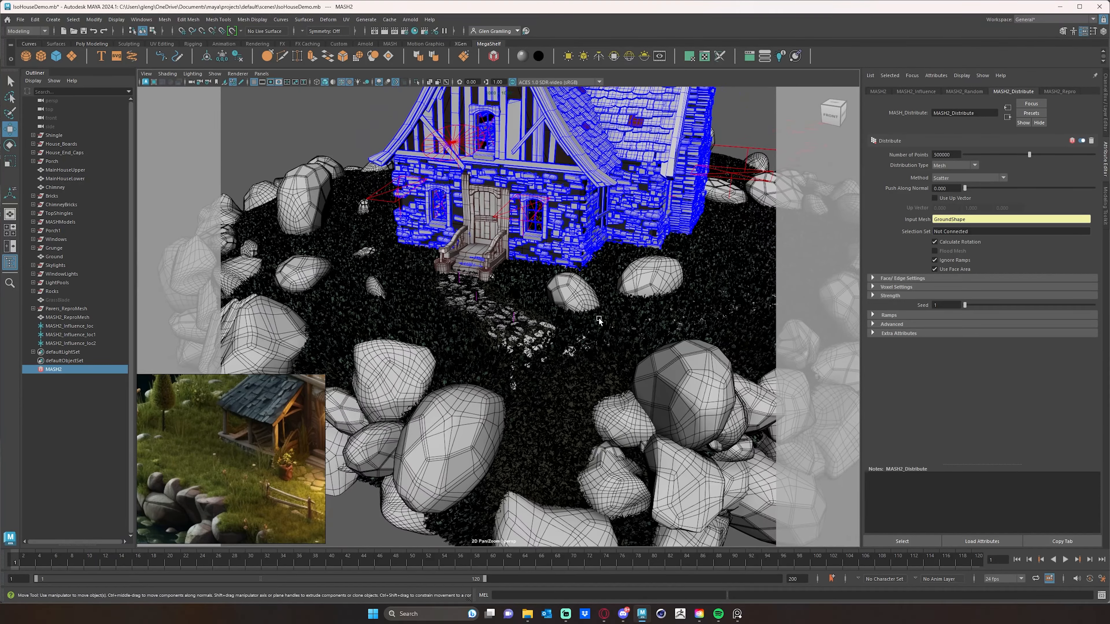
scroll(598, 321, "up", 3)
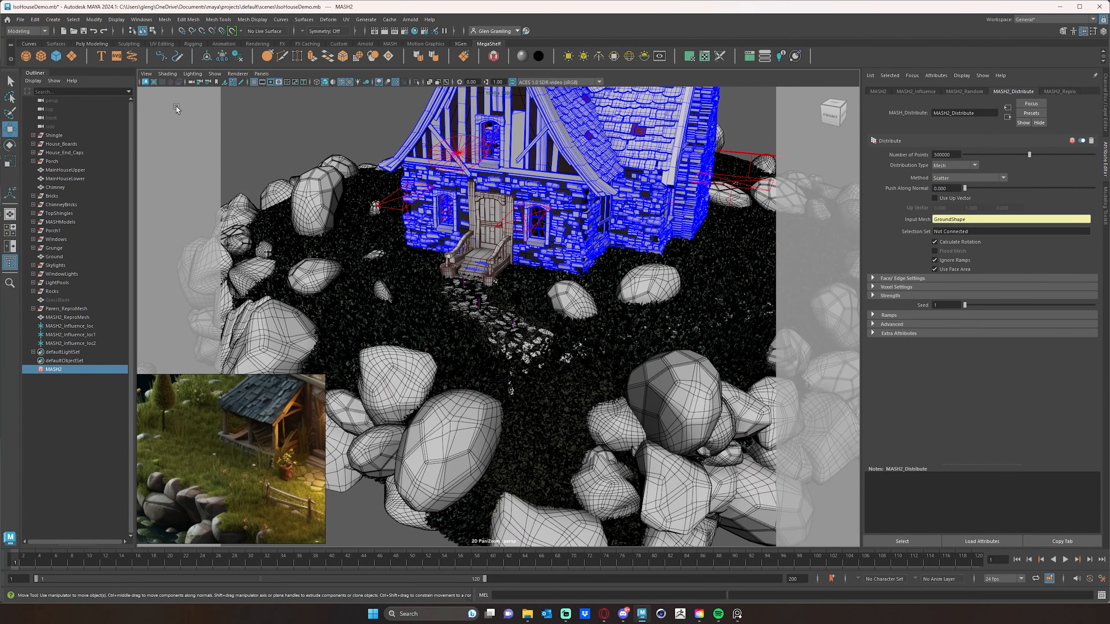